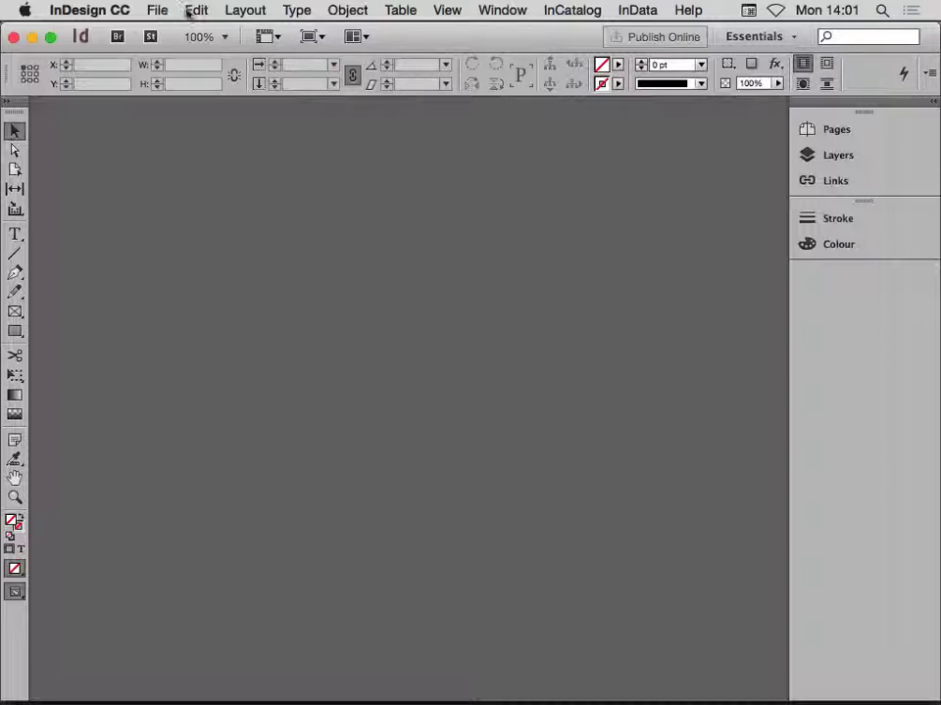
- Set the CMYK working space to Uncoated FOGRA29 (ISO 12647-2:2004) in the application colour settings
left_click(192, 10)
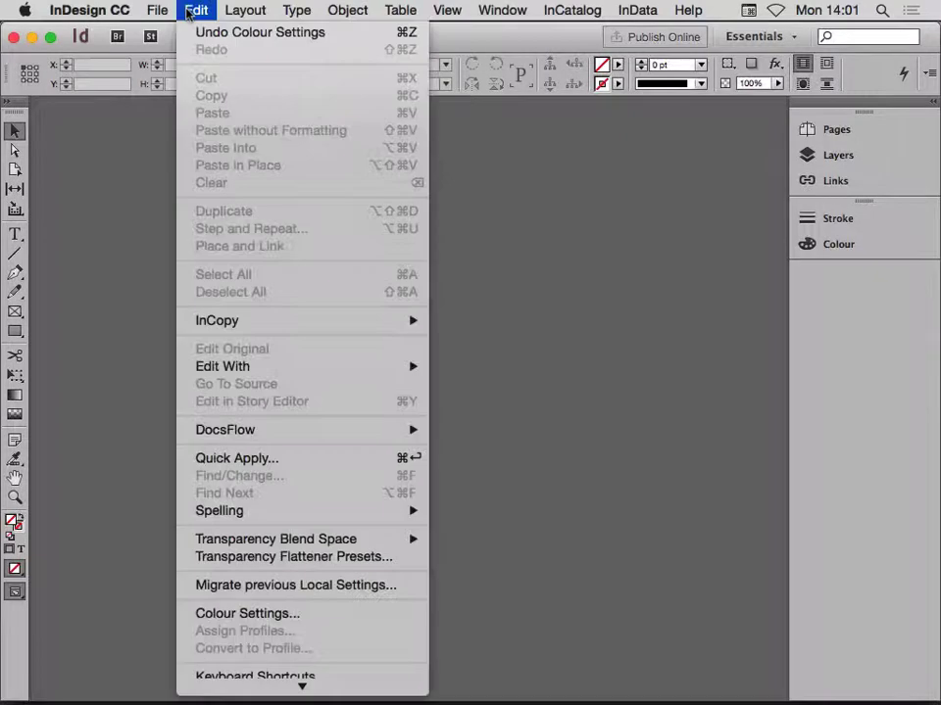
left_click(289, 616)
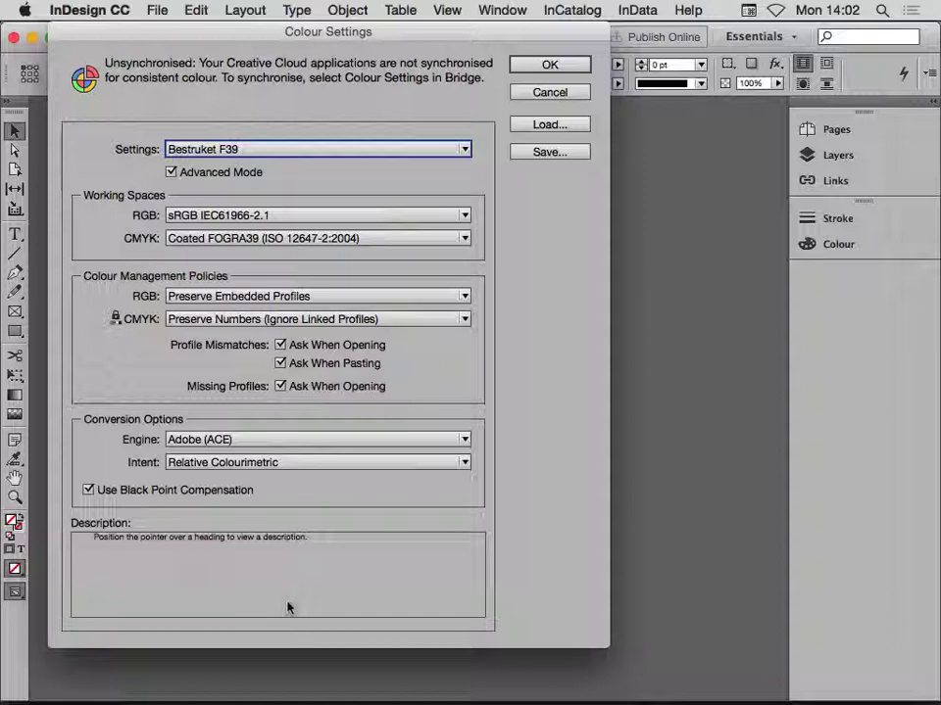
left_click(232, 245)
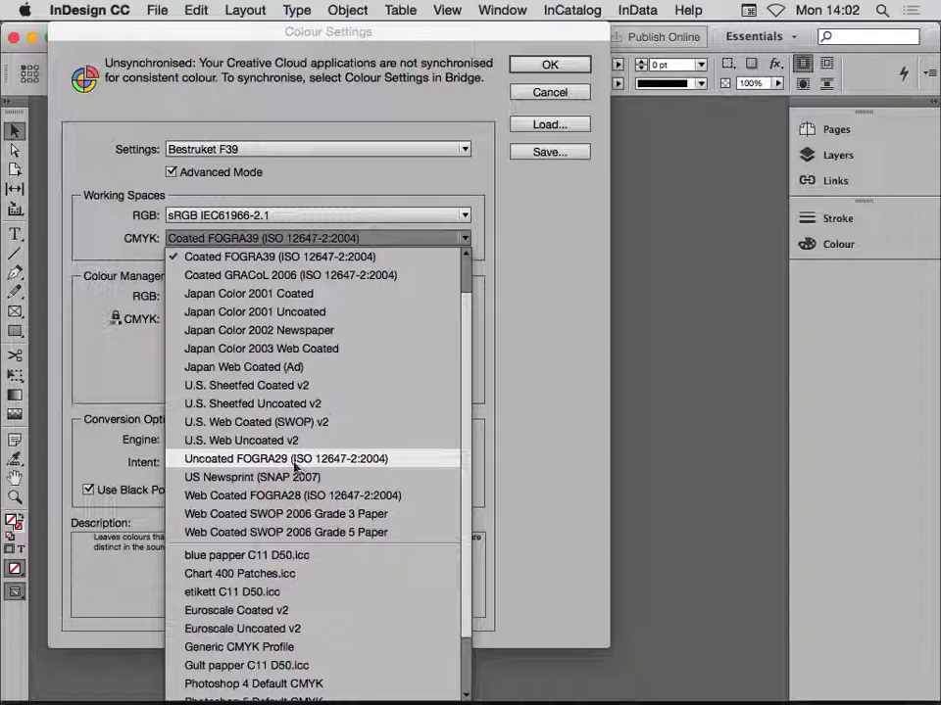
scroll(465, 495, "down", 3)
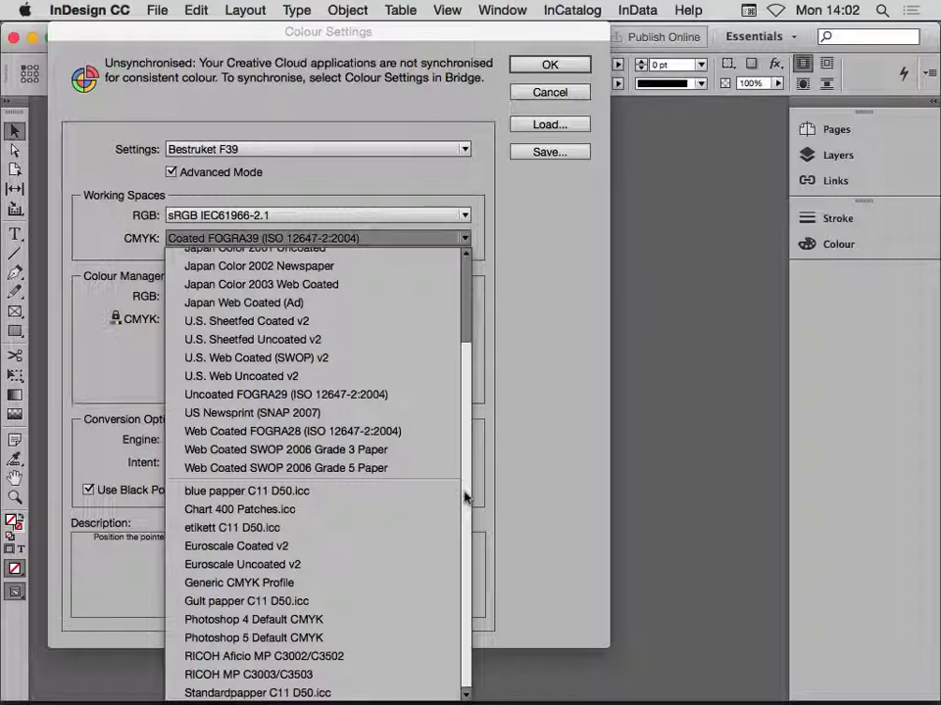
left_click(334, 395)
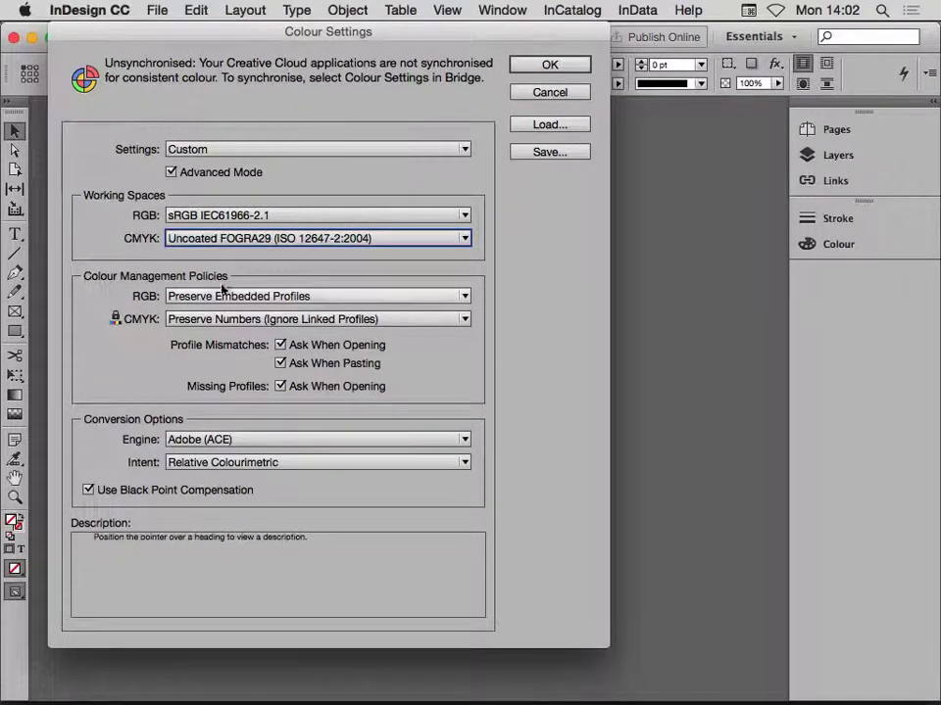
- Set the conversion intent to Perceptual and disable Use Black Point Compensation
mouse_move(241, 237)
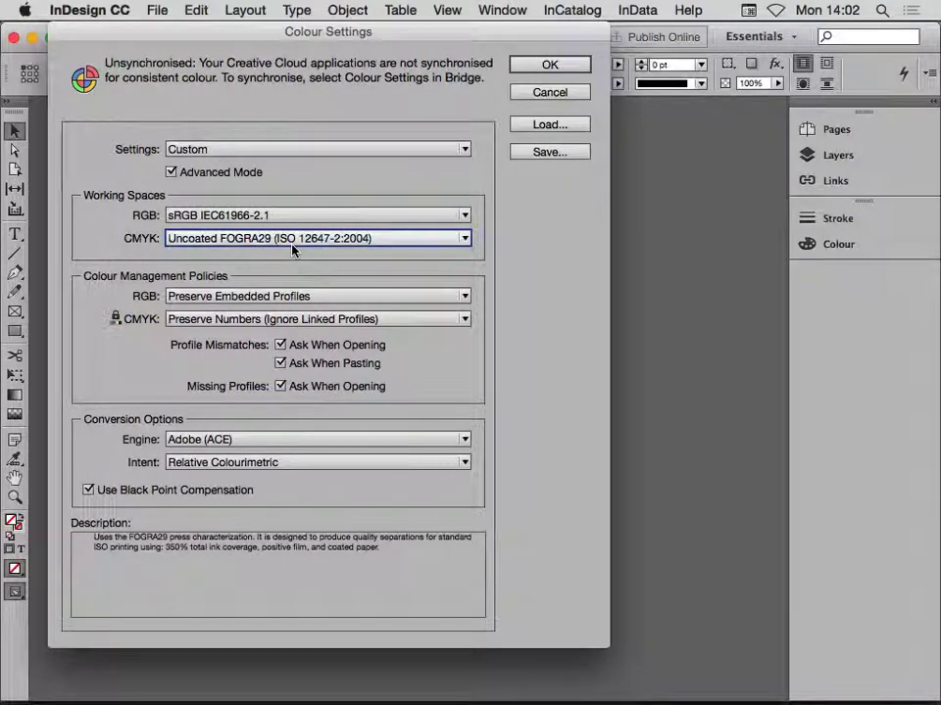
mouse_move(250, 288)
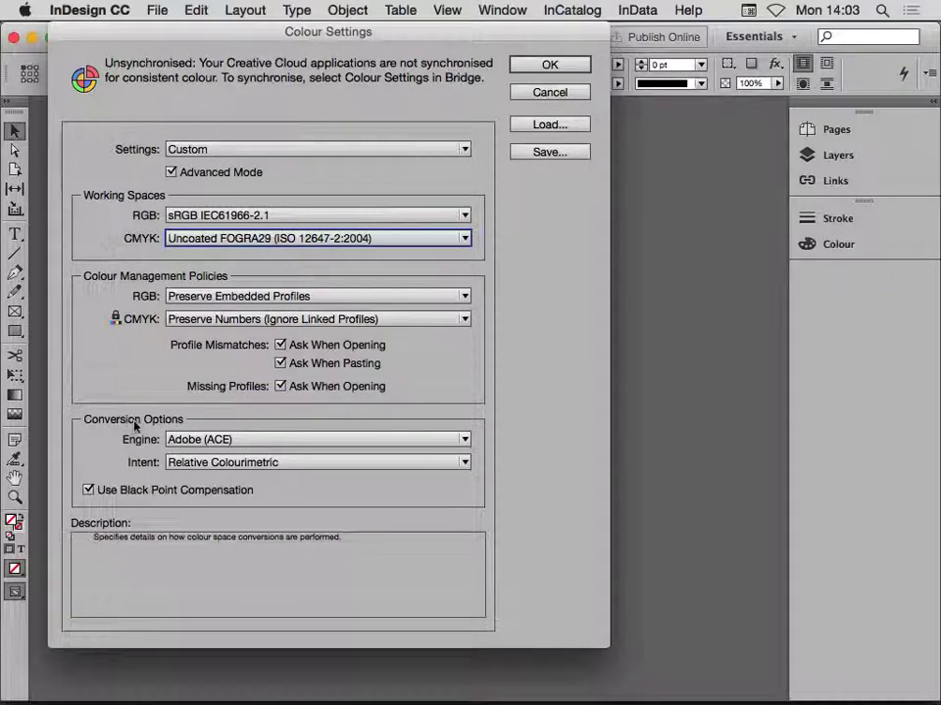
left_click(189, 464)
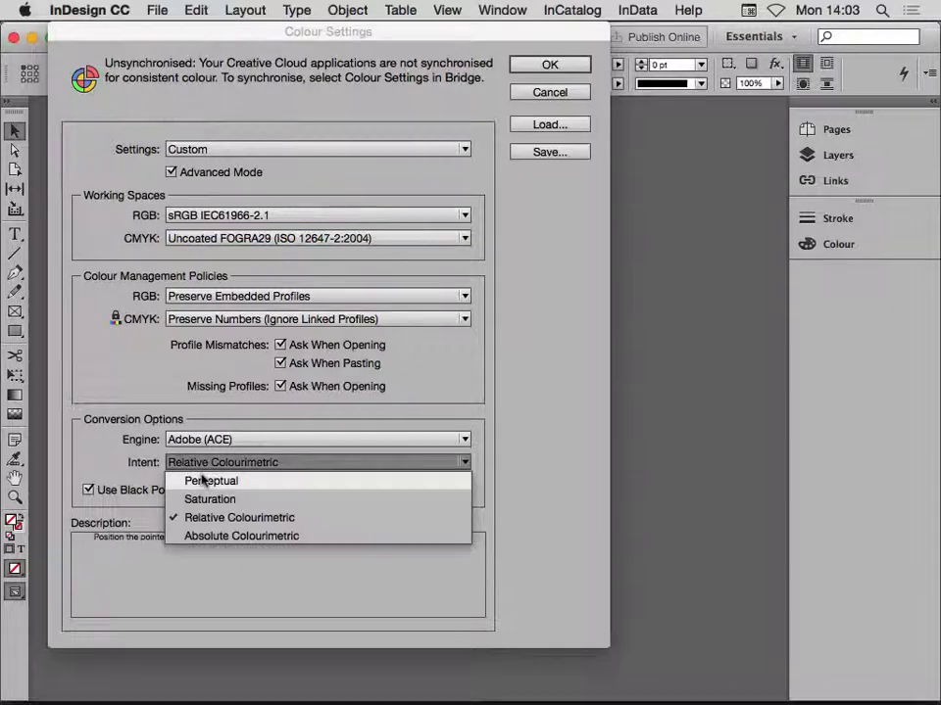
left_click(203, 481)
left_click(99, 491)
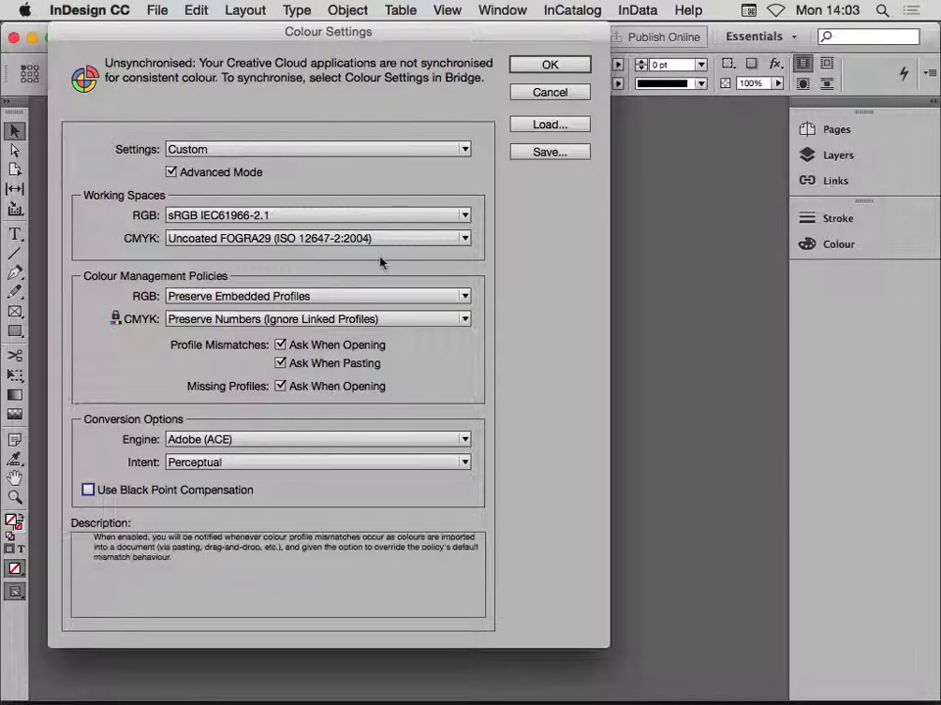
- Save the colour settings as Obestruket and apply them
left_click(542, 154)
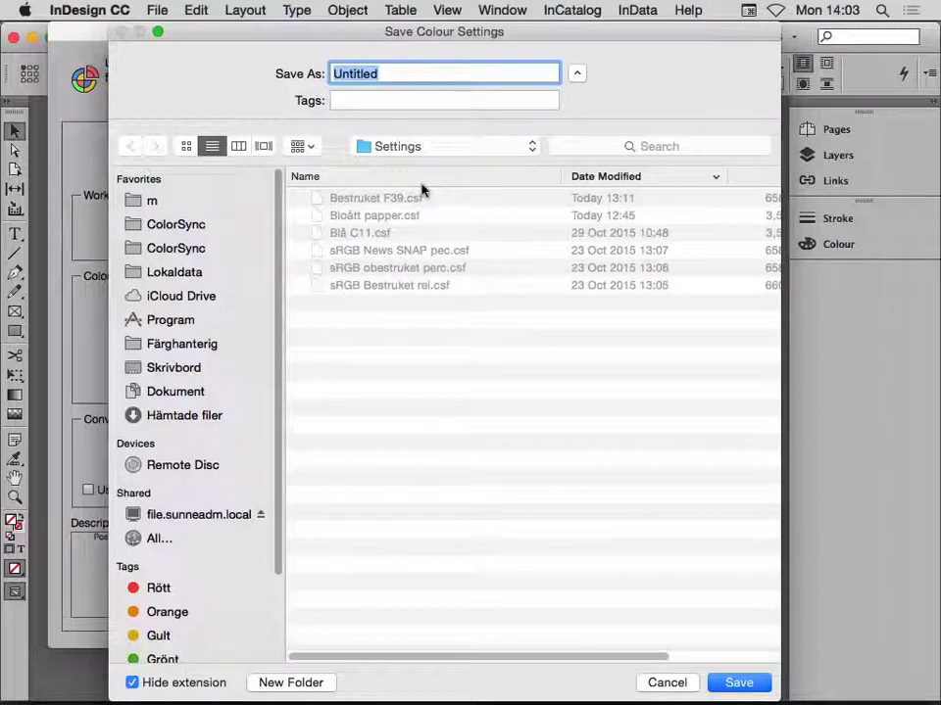
type("Obestr")
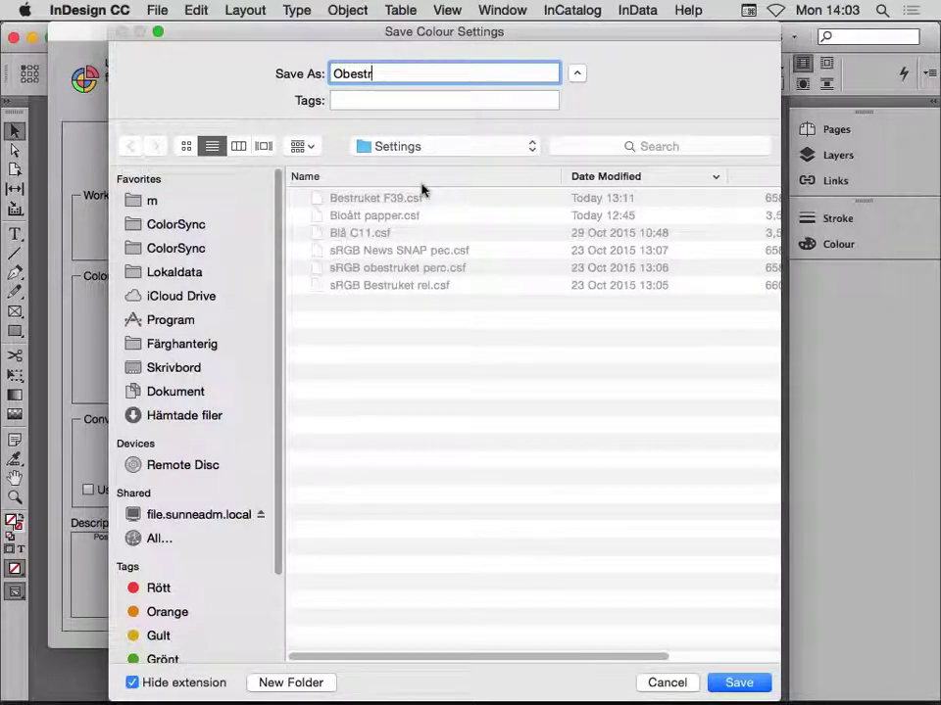
type("uket")
left_click(741, 683)
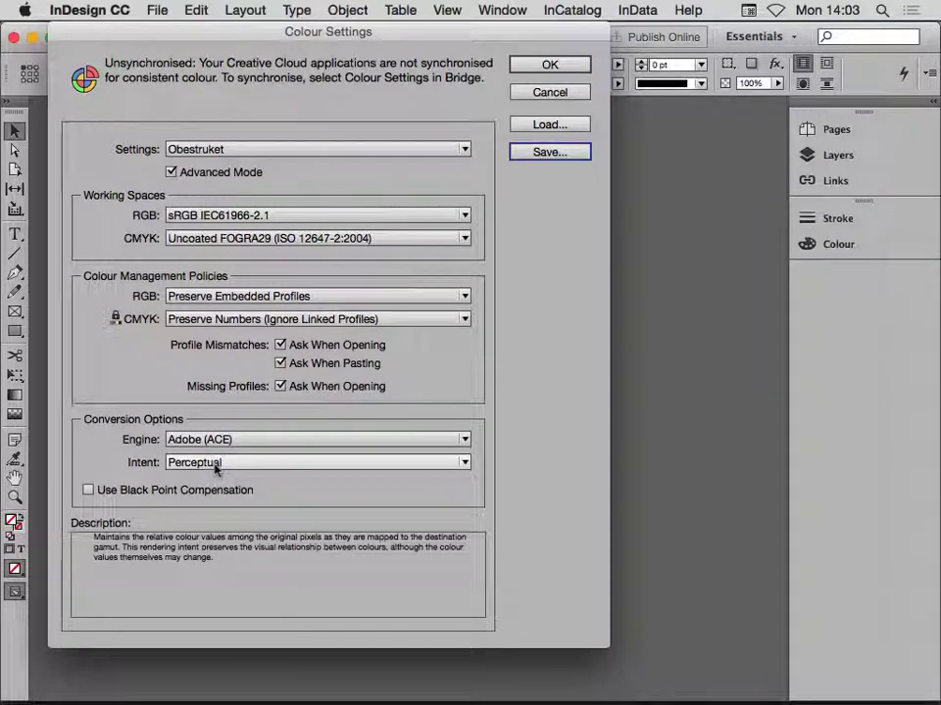
left_click(550, 65)
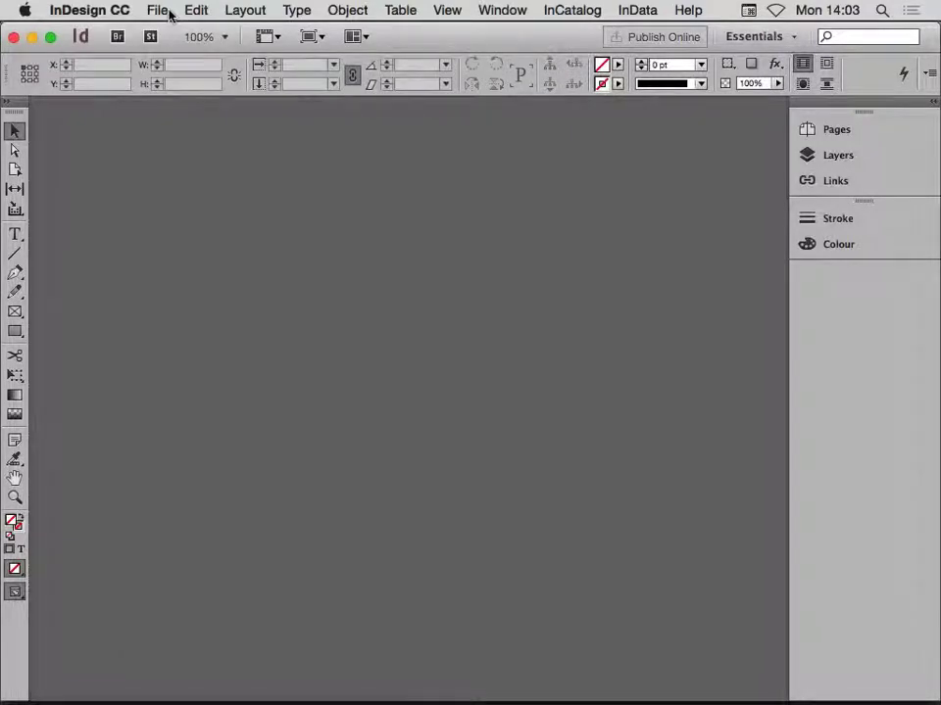
- Open the recent document test.indd and resolve its RGB mismatch with placed content set to Enable All Profiles
left_click(166, 11)
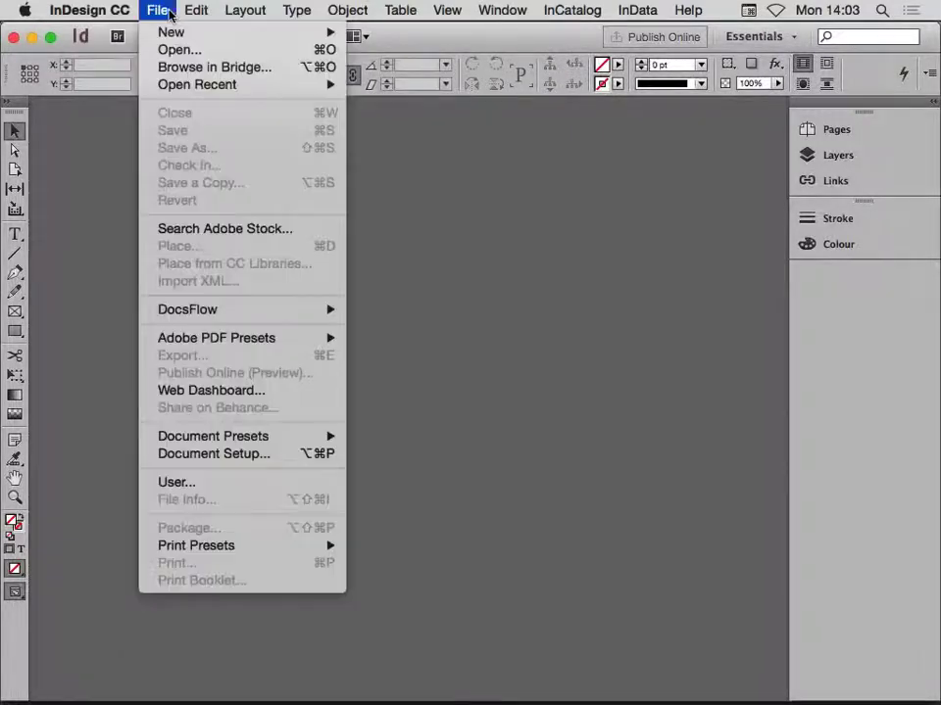
mouse_move(186, 94)
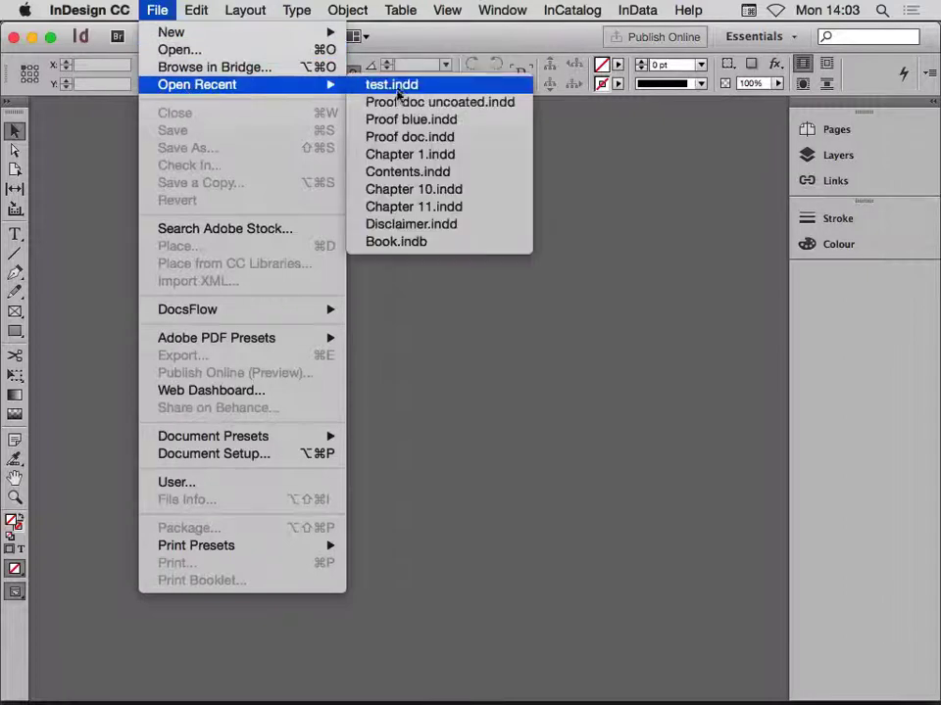
left_click(397, 86)
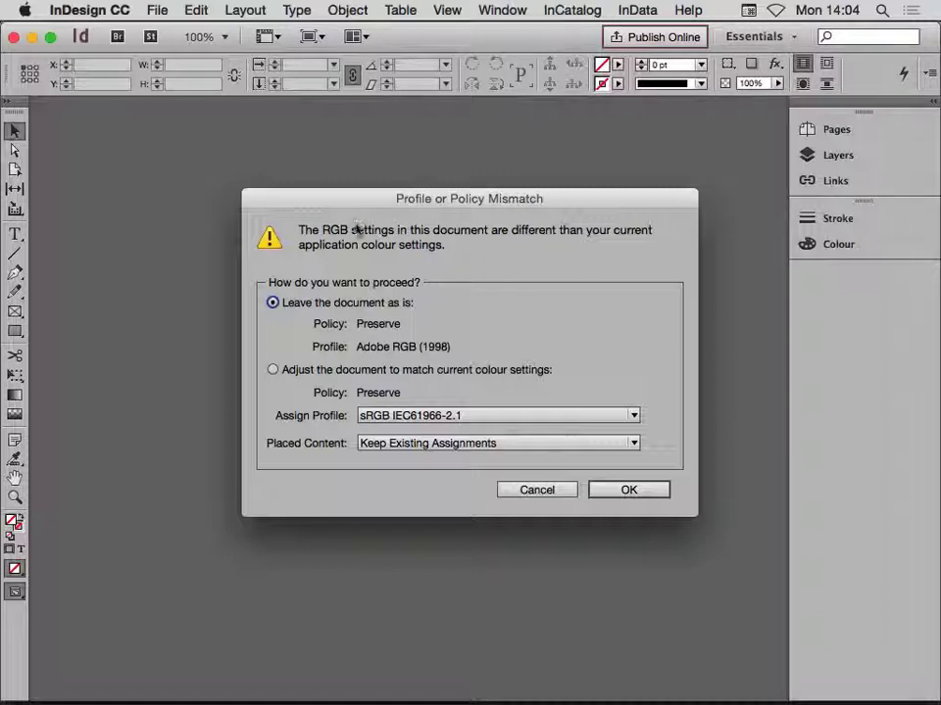
left_click(399, 443)
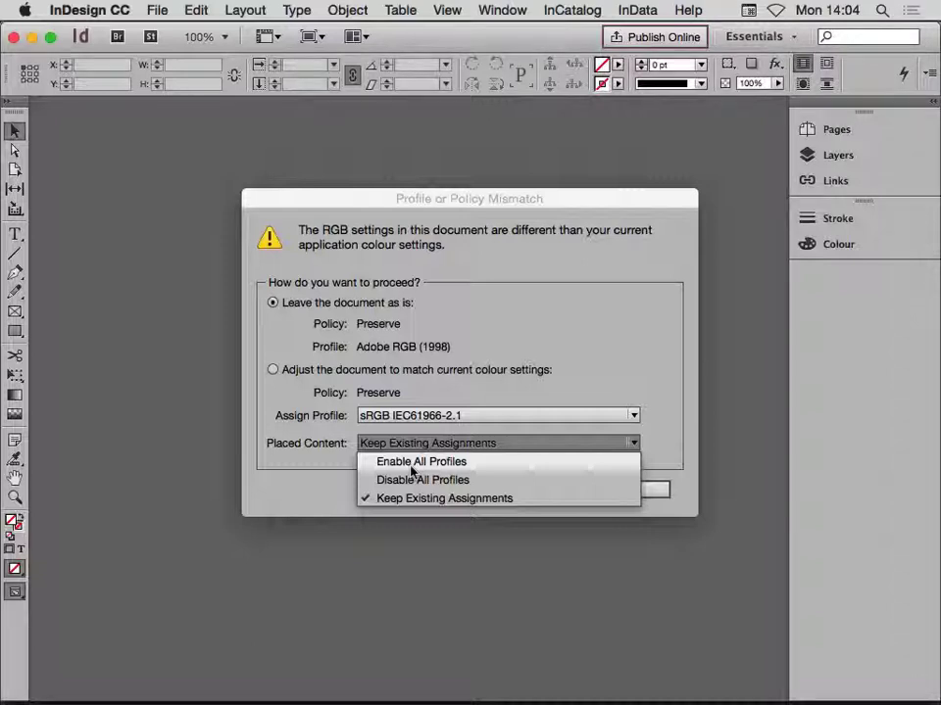
left_click(411, 469)
left_click(628, 491)
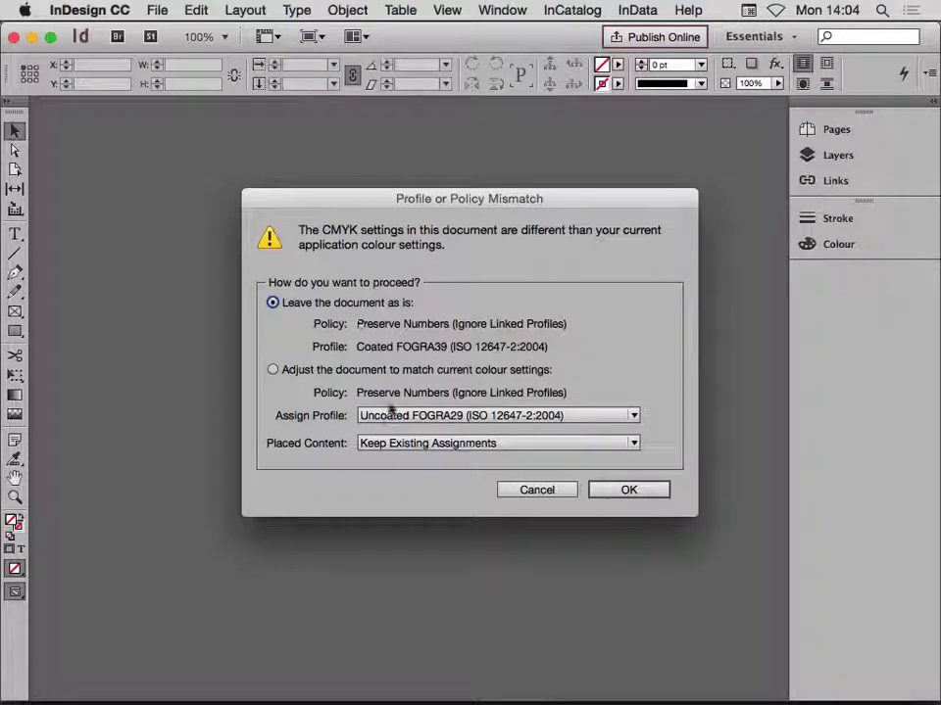
- Resolve the CMYK mismatch by adjusting the document to Uncoated FOGRA29 with placed content set to Disable All Profiles
left_click(428, 442)
left_click(428, 480)
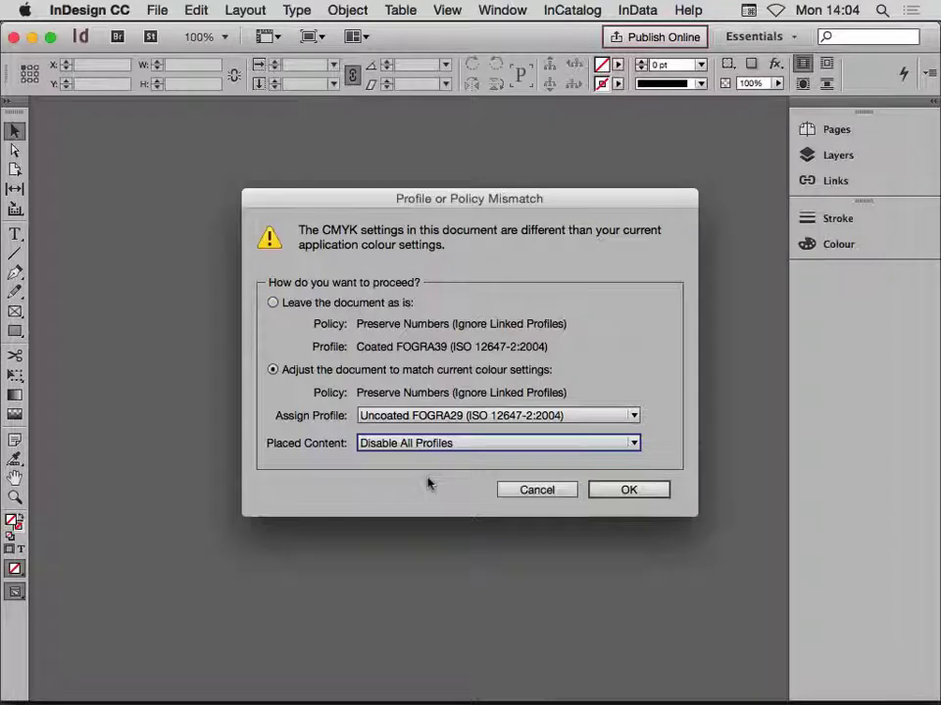
left_click(627, 489)
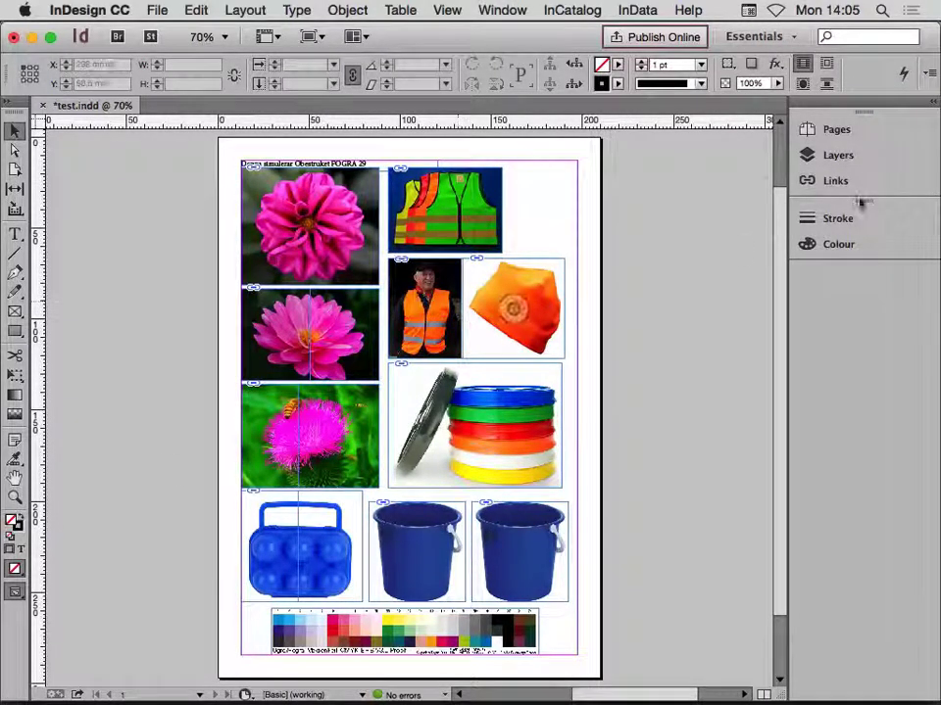
- Add an Effective PPI column to the links list, widen it, and close the list after checking profiles and resolutions
left_click(818, 182)
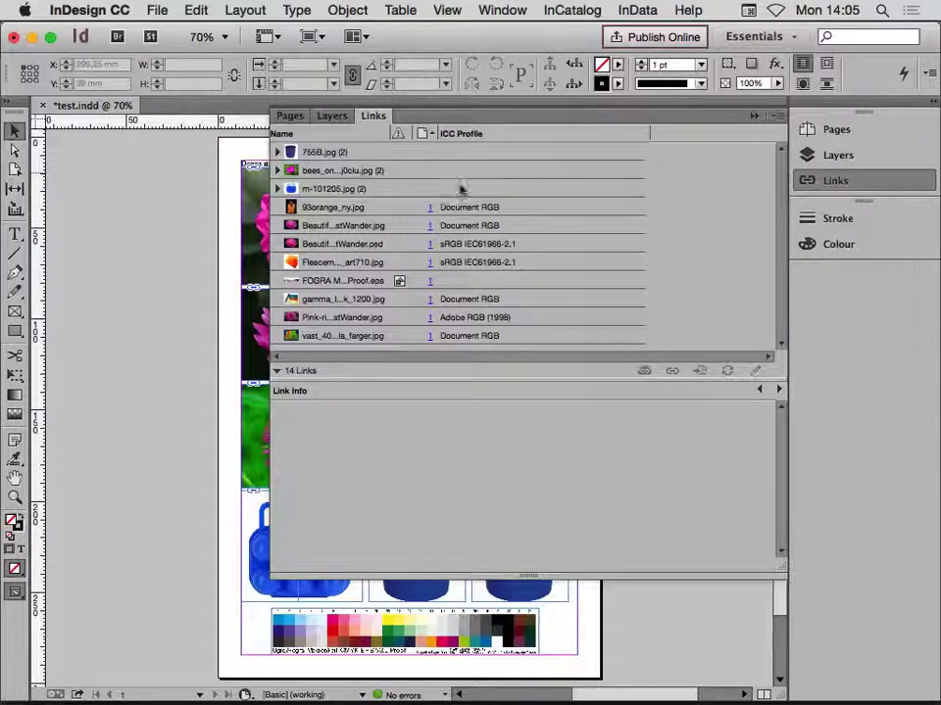
left_click(776, 117)
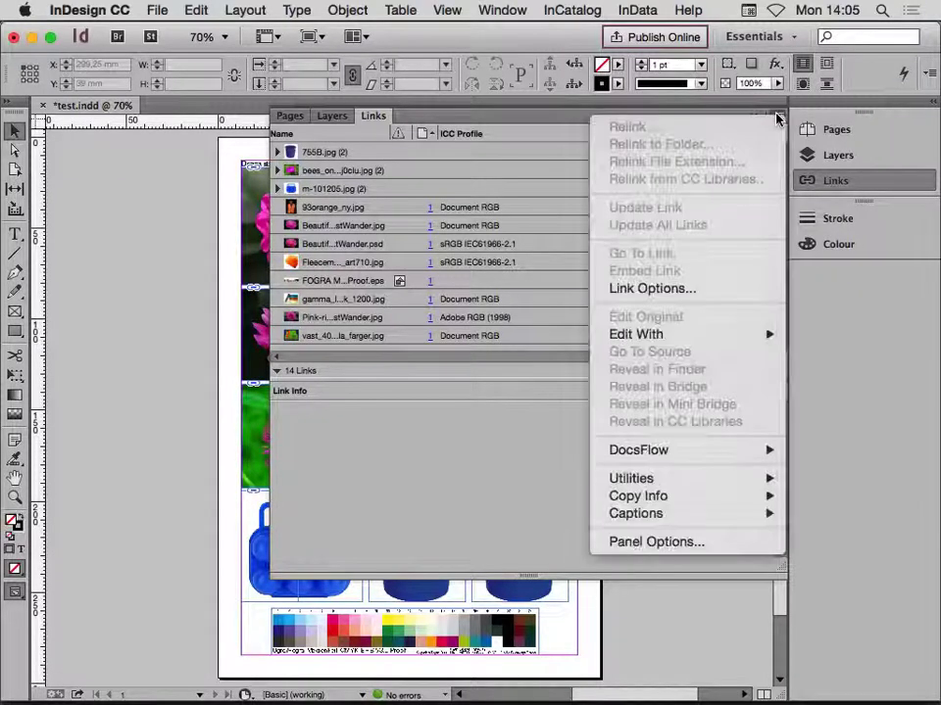
left_click(697, 541)
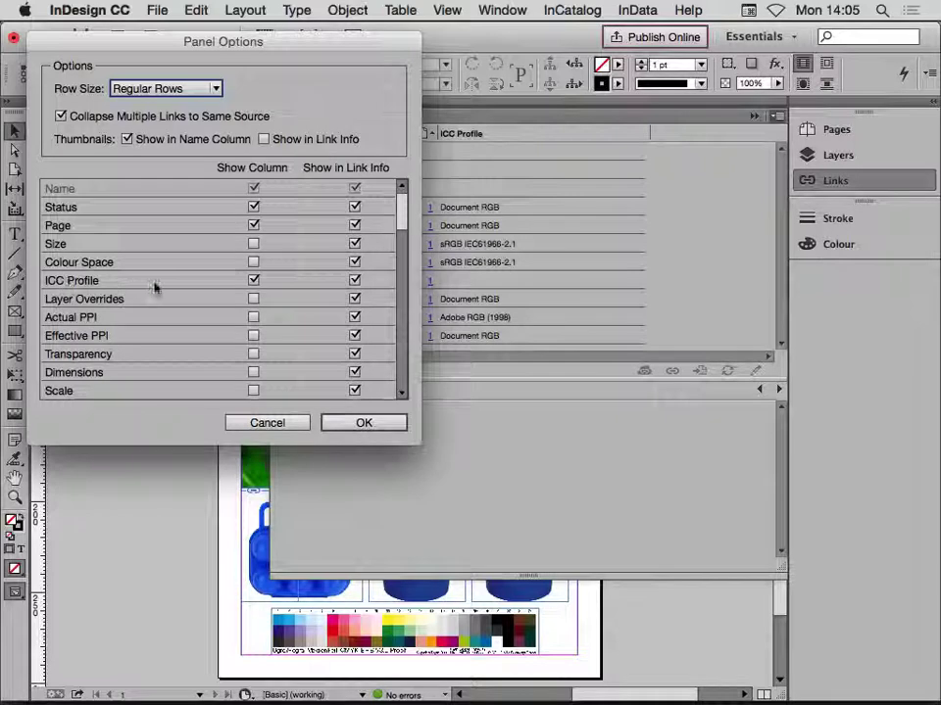
left_click(254, 336)
left_click(338, 422)
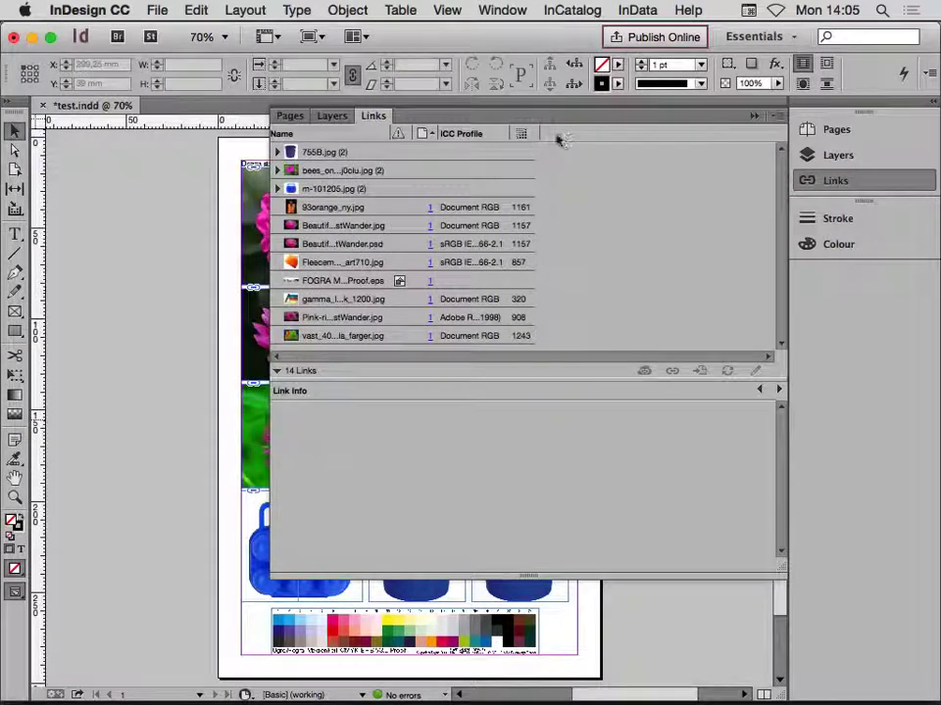
left_click_drag(537, 135, 611, 141)
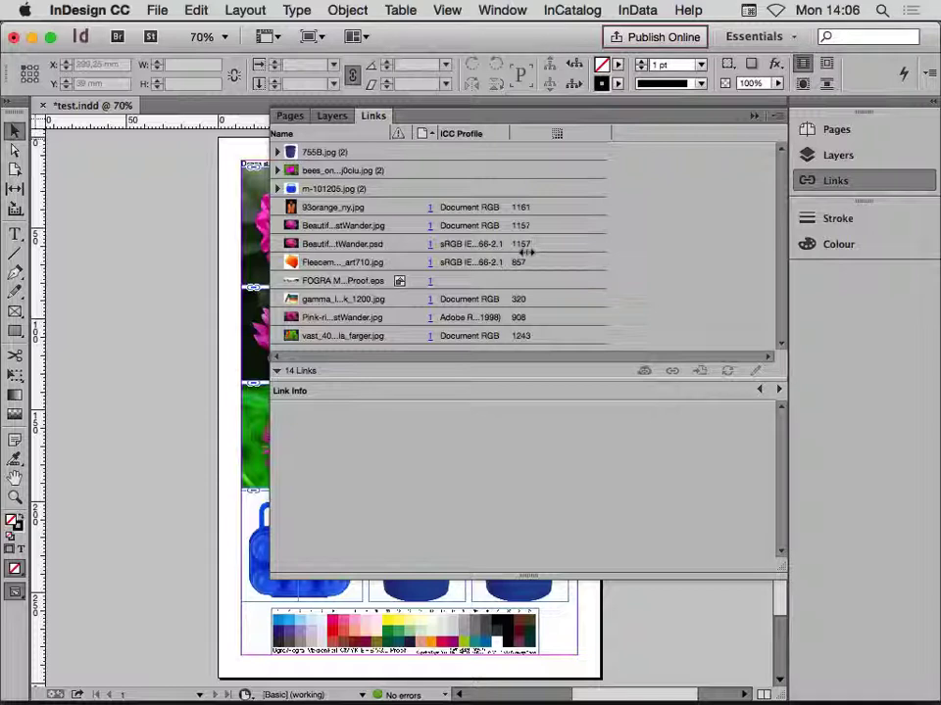
left_click(835, 180)
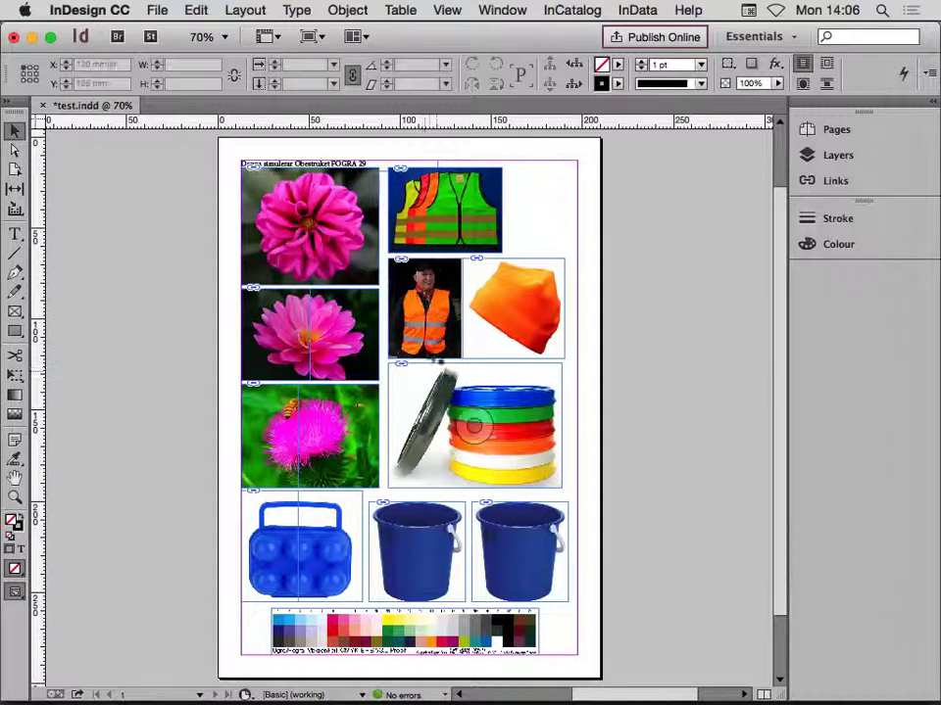
- Assign the ProPhoto RGB profile to the orange hat image, keeping Use Document Image Intent for rendering
left_click(485, 298)
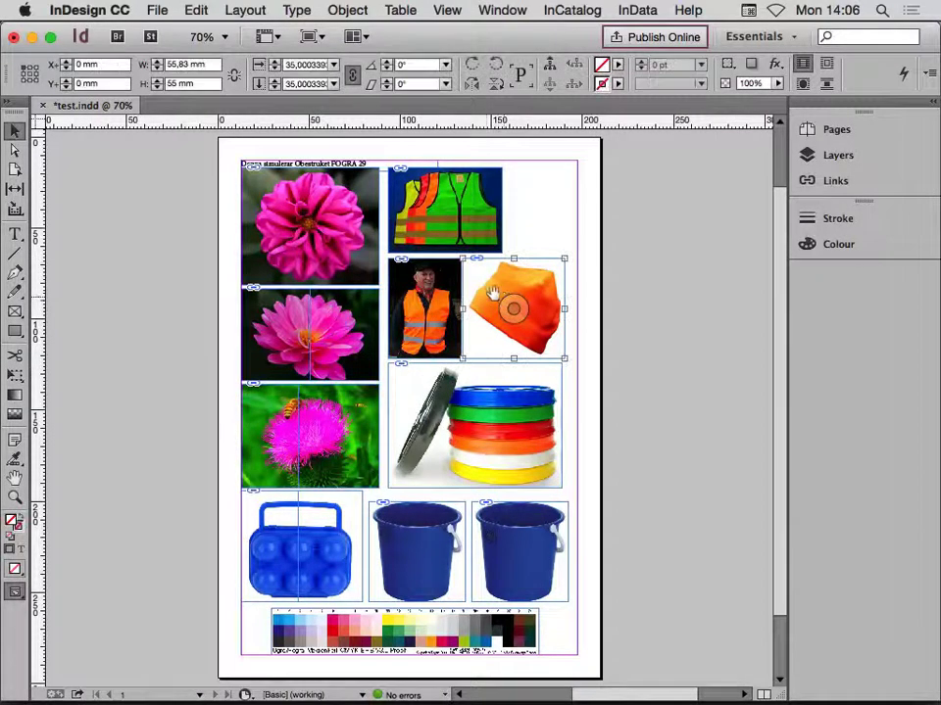
right_click(485, 298)
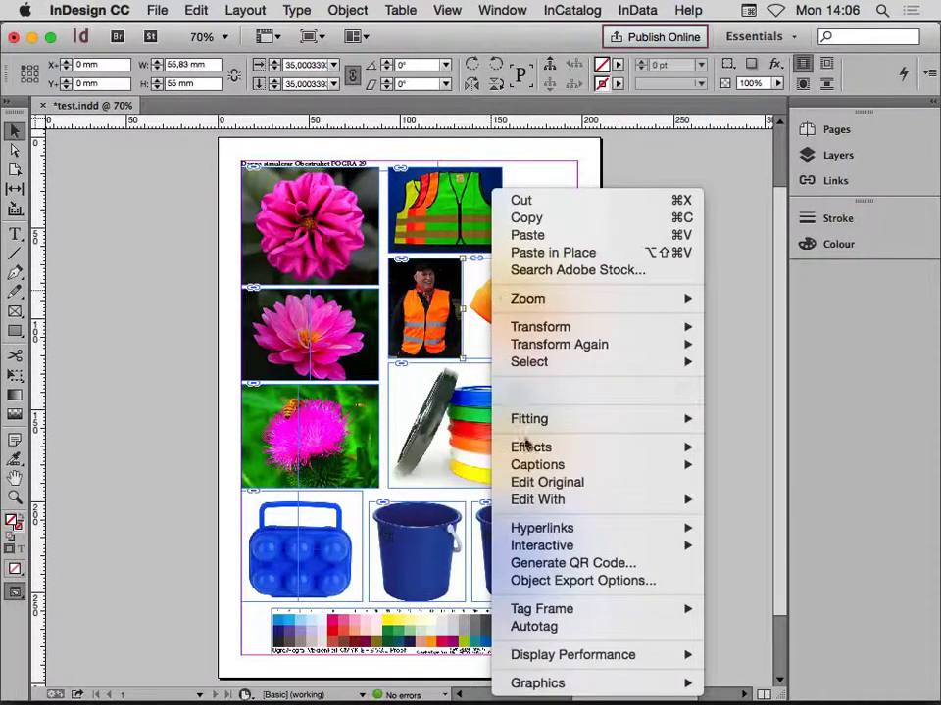
mouse_move(554, 683)
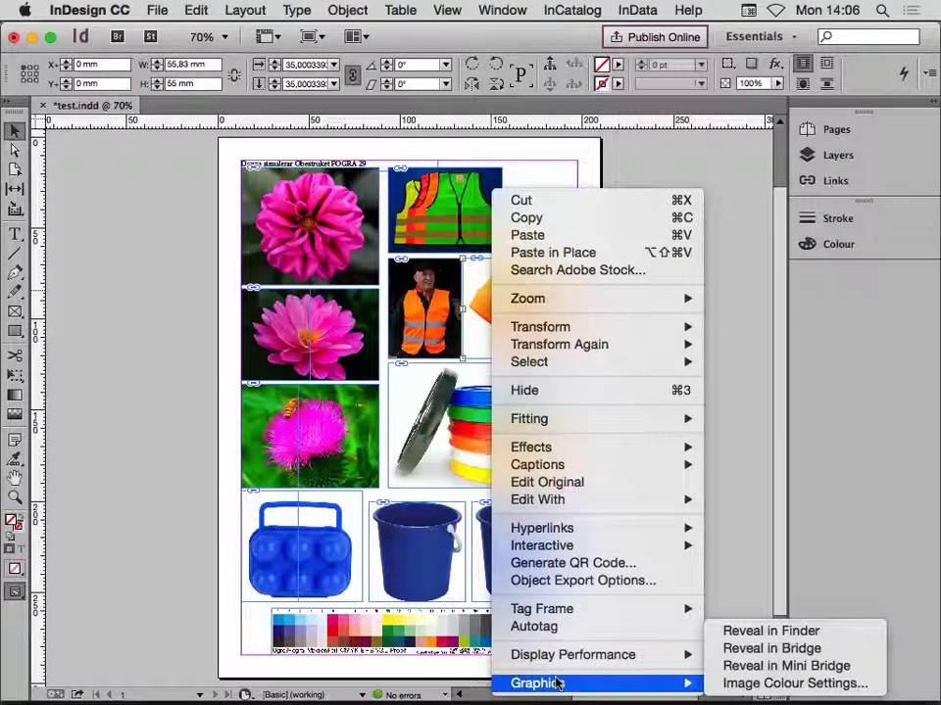
left_click(746, 689)
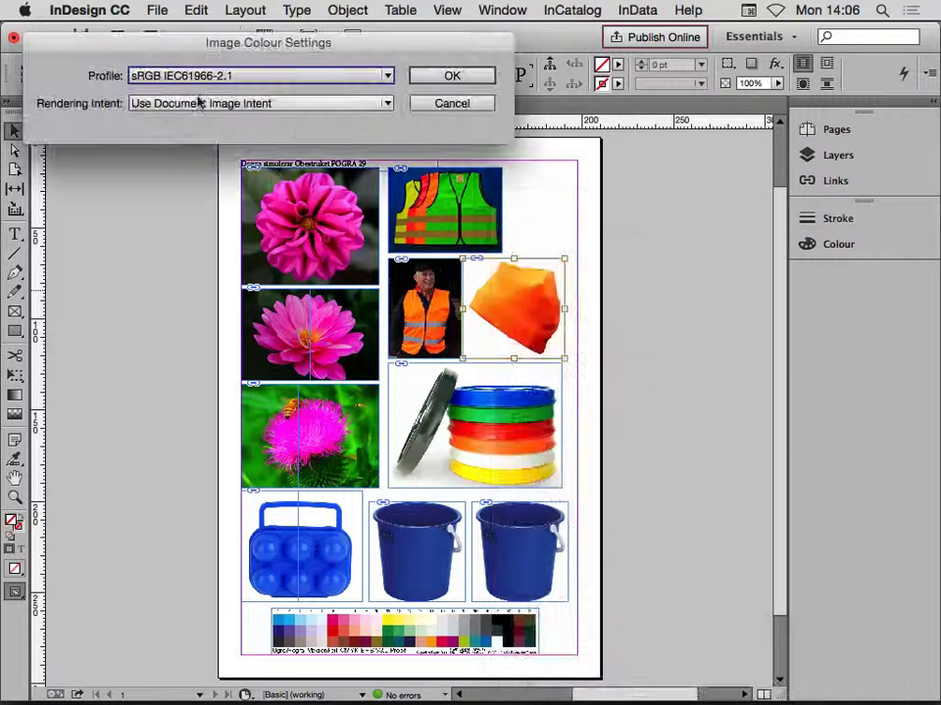
left_click(223, 80)
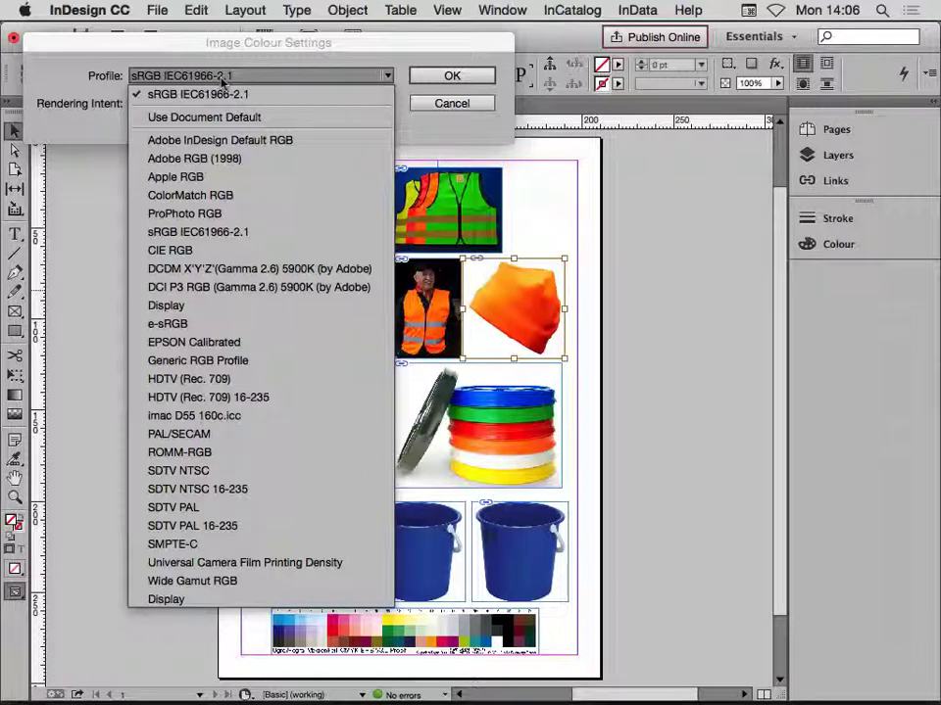
left_click(241, 211)
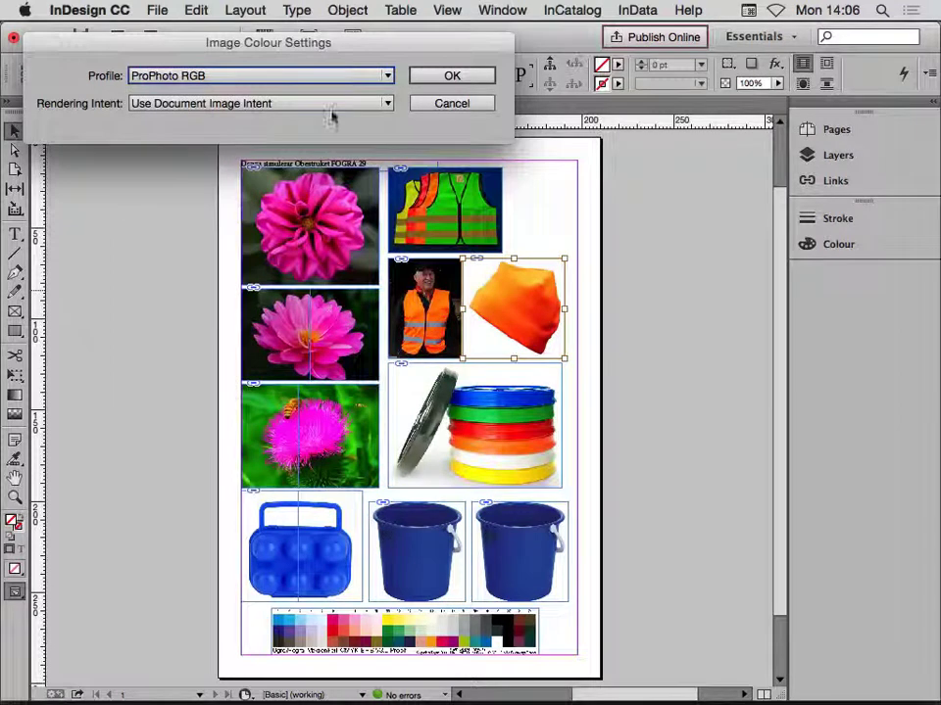
left_click(472, 74)
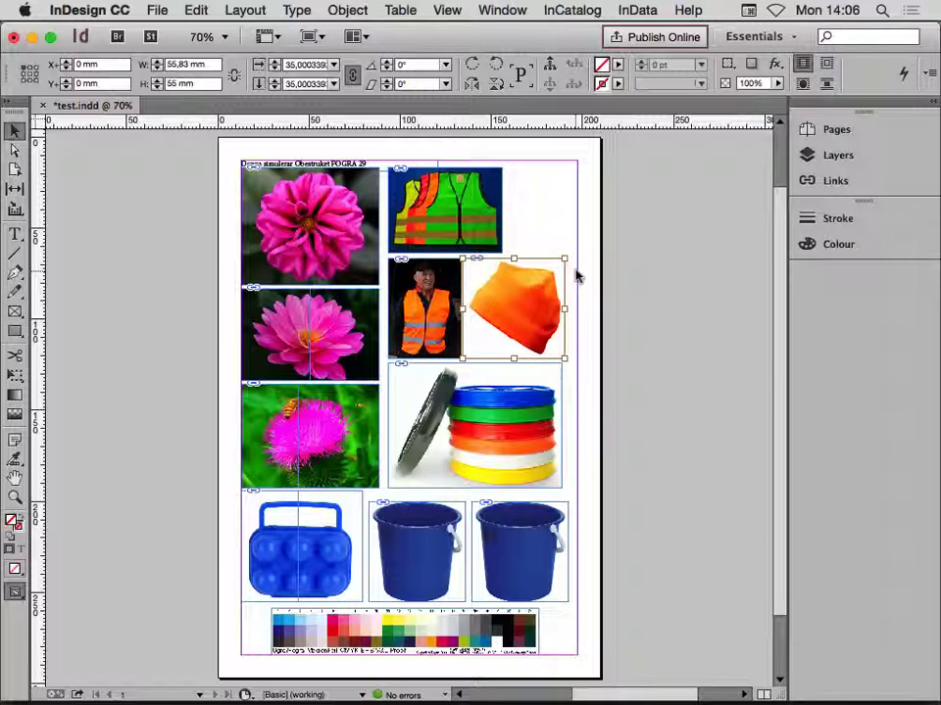
- Turn on Proof Colours to soft-proof the page with the document's CMYK profile
left_click(446, 10)
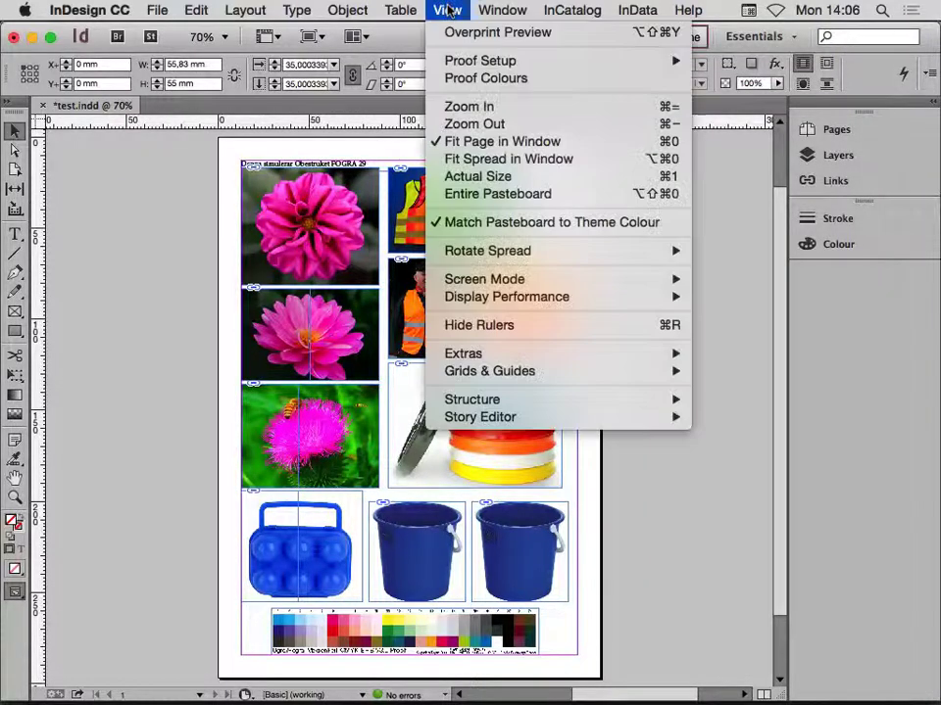
left_click(476, 80)
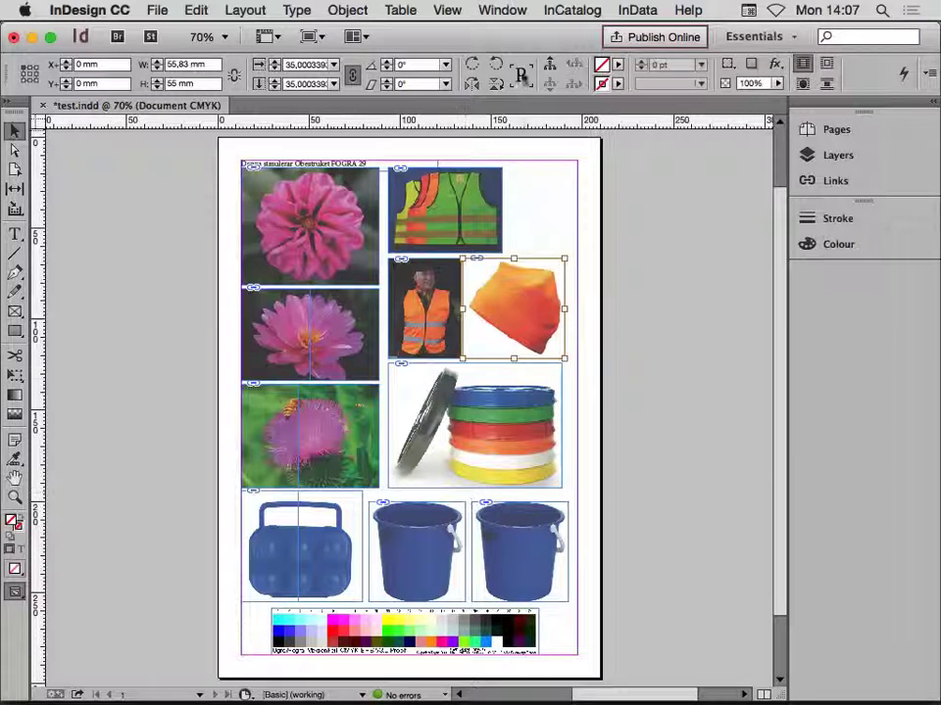
- Customise the proof condition to simulate paper colour for Uncoated FOGRA29 (ISO 12647-2:2004)
left_click(447, 9)
mouse_move(477, 72)
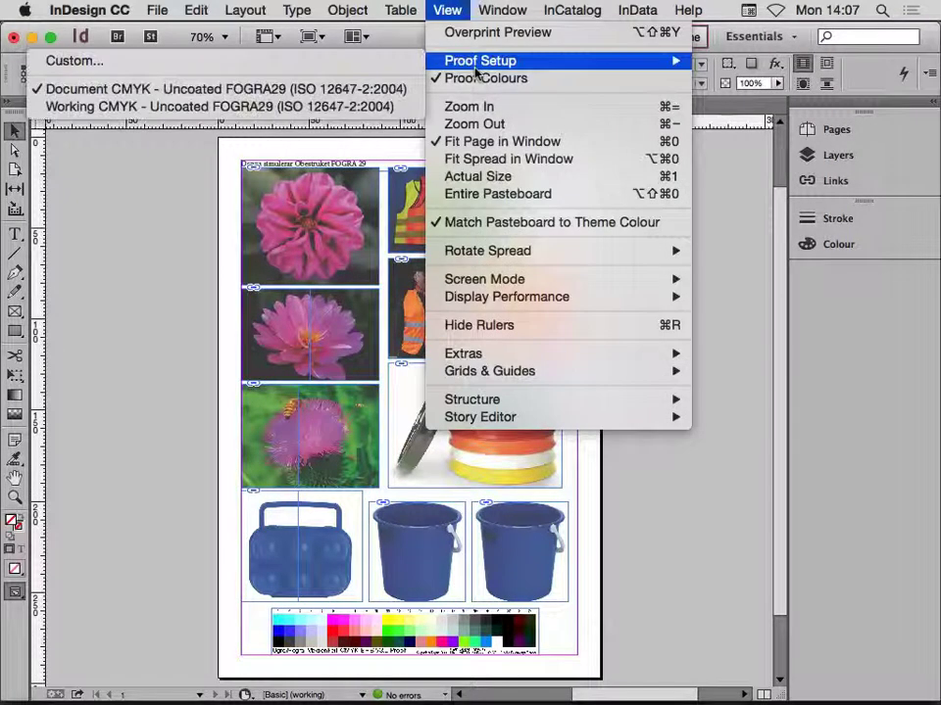
left_click(322, 64)
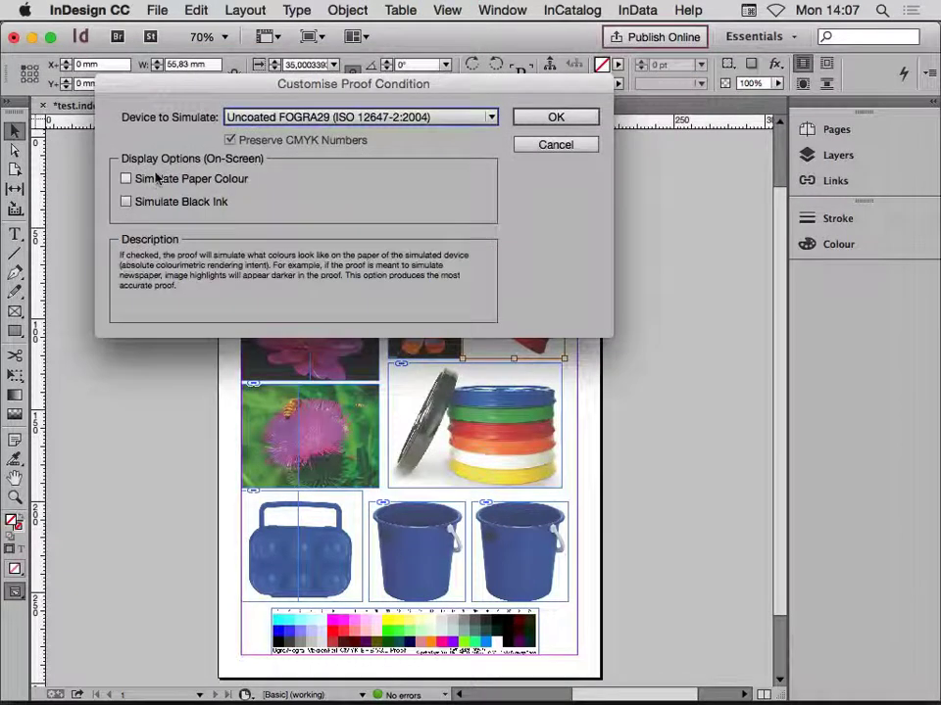
left_click(153, 181)
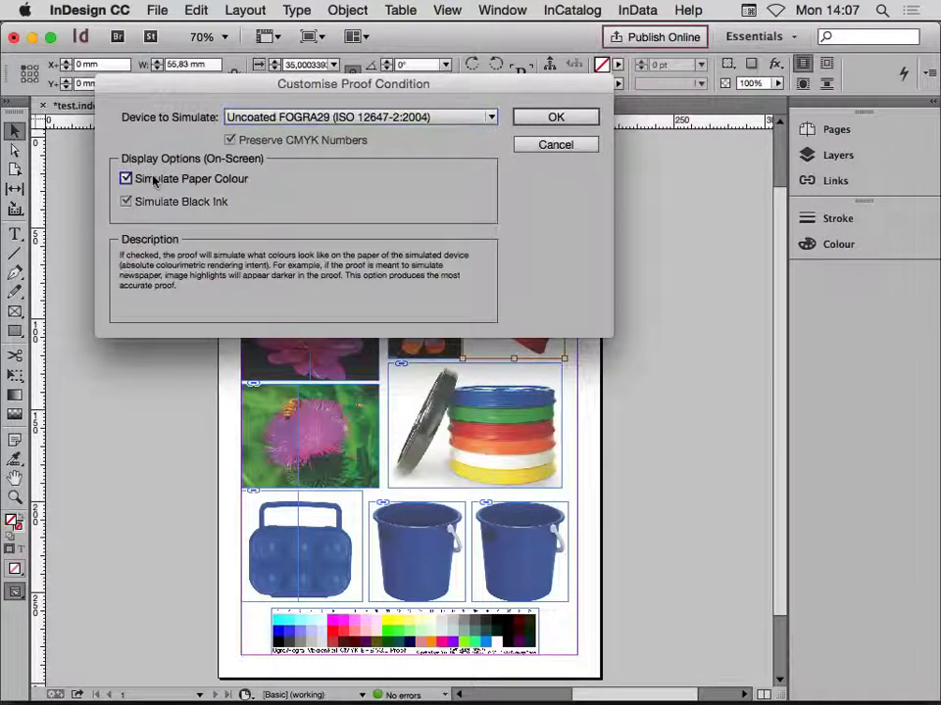
left_click(541, 120)
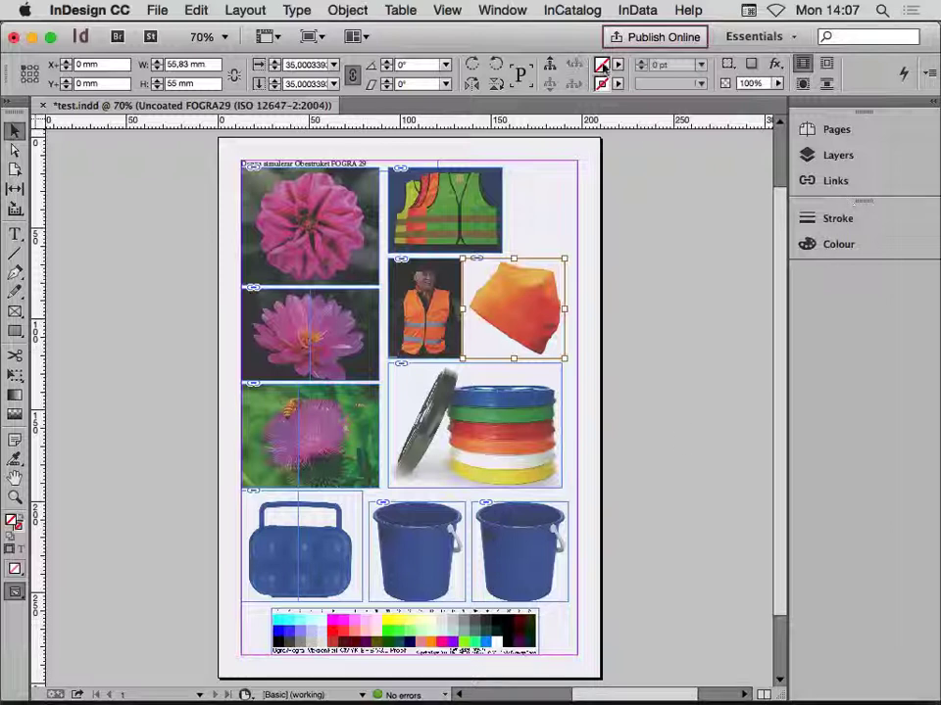
- Turn on Overprint Preview and select the Ugra/Fogra colour control strip at the foot of the page
left_click(453, 11)
left_click(490, 31)
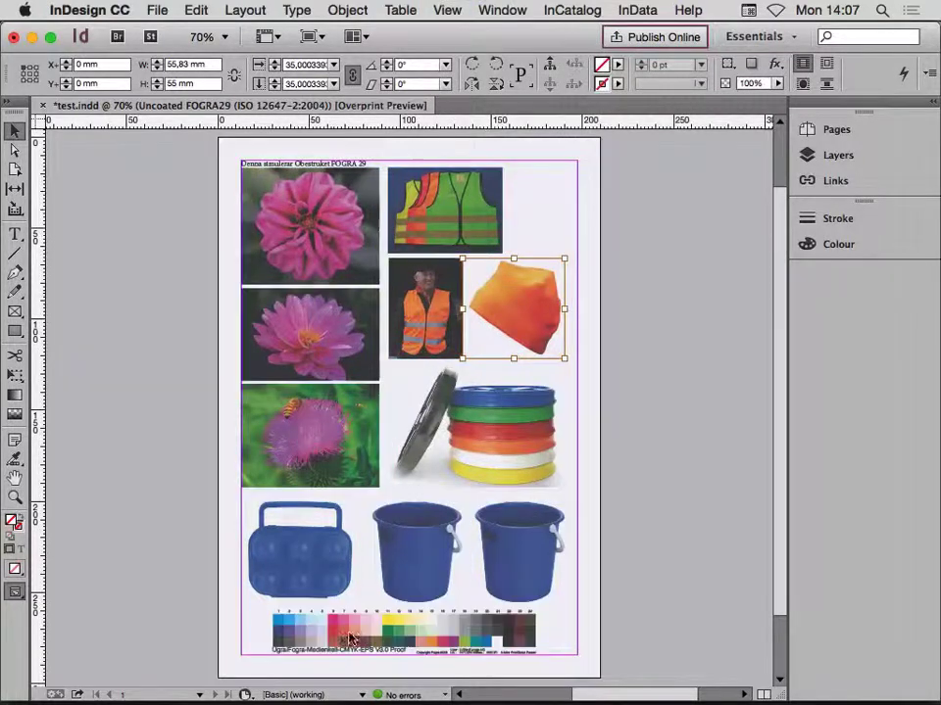
left_click(367, 639)
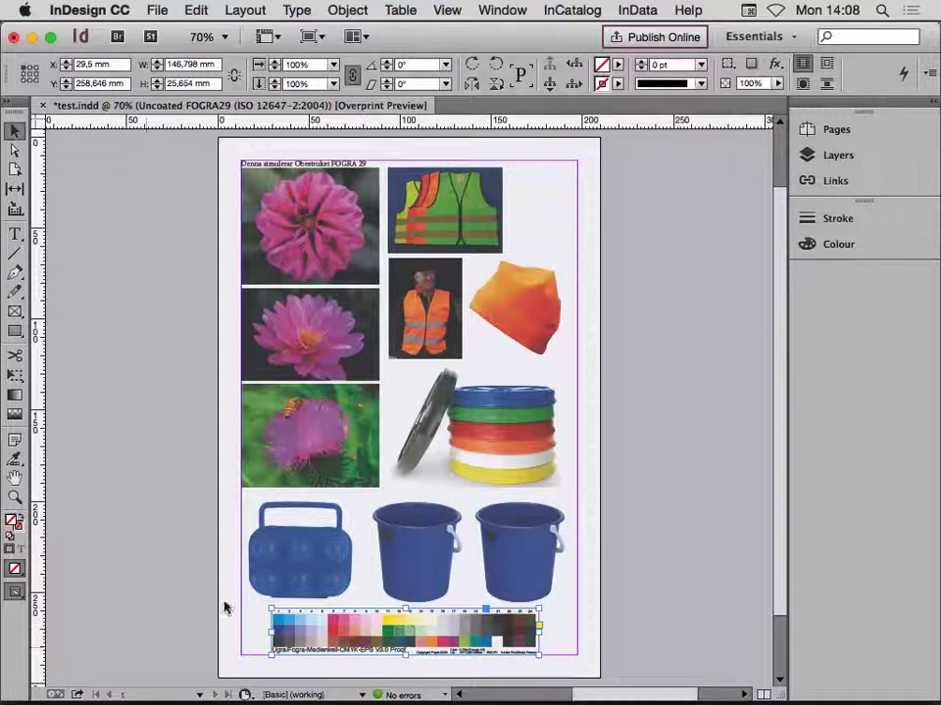
- Open the original of the bee-on-thistle image in Photoshop, assigning the working RGB profile sRGB IEC61966-2.1, and activate the Brush tool
left_click(279, 446)
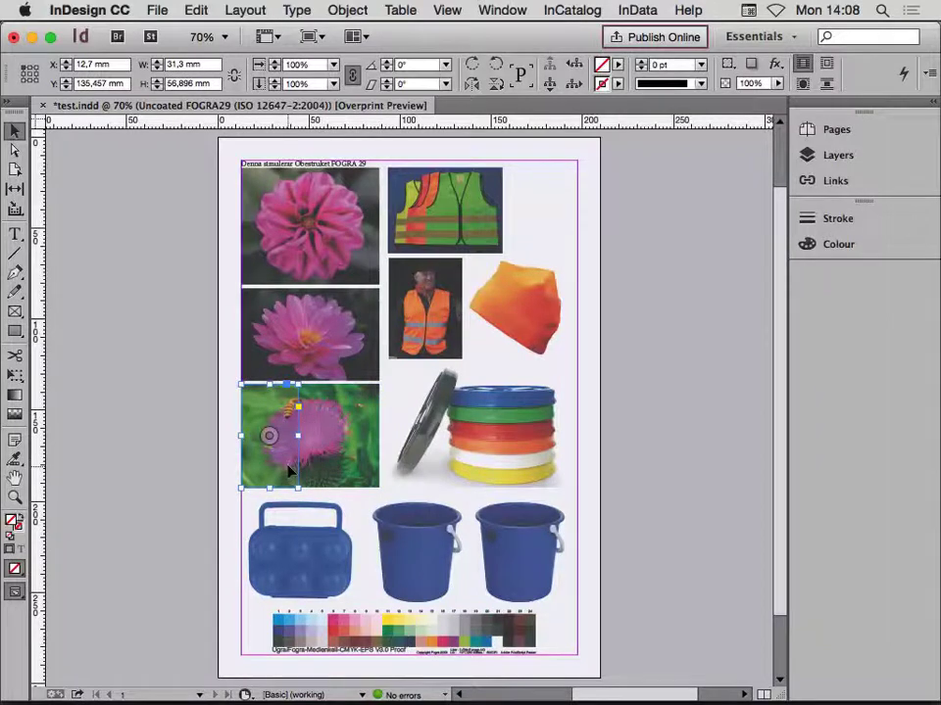
right_click(288, 472)
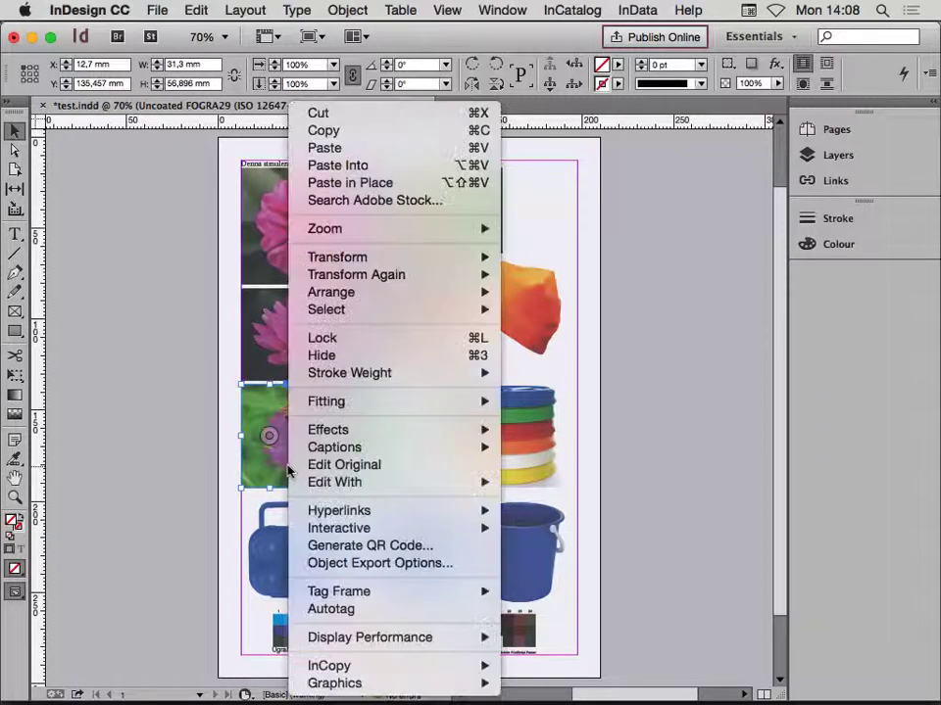
left_click(338, 466)
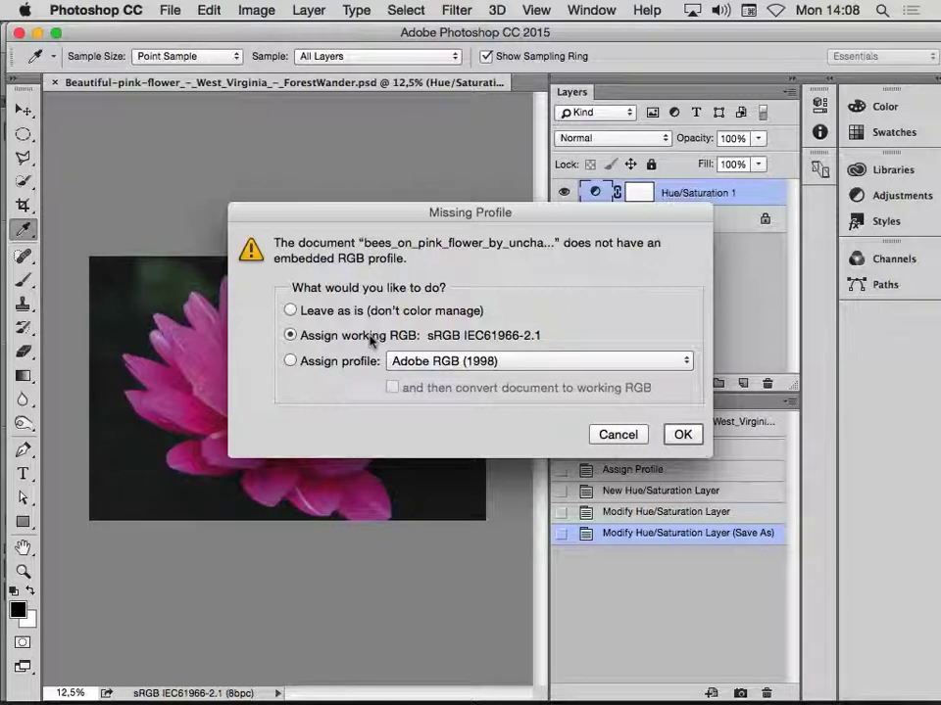
left_click(678, 437)
key("b")
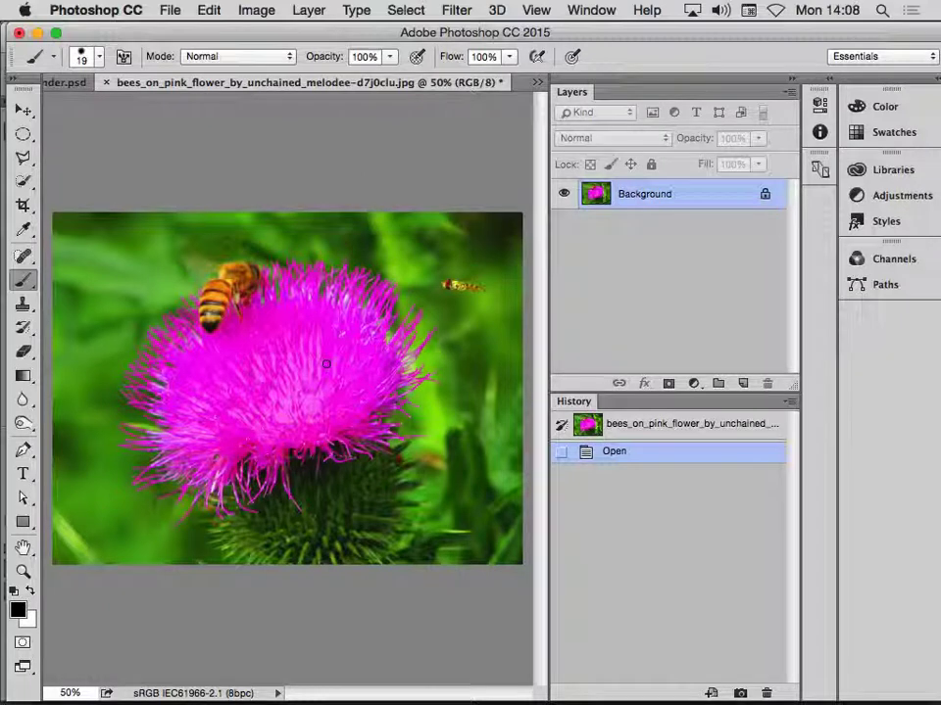
- Turn on Proof Colors and customise the proof to Uncoated FOGRA29 with Perceptual intent and Black Point Compensation off
left_click(535, 10)
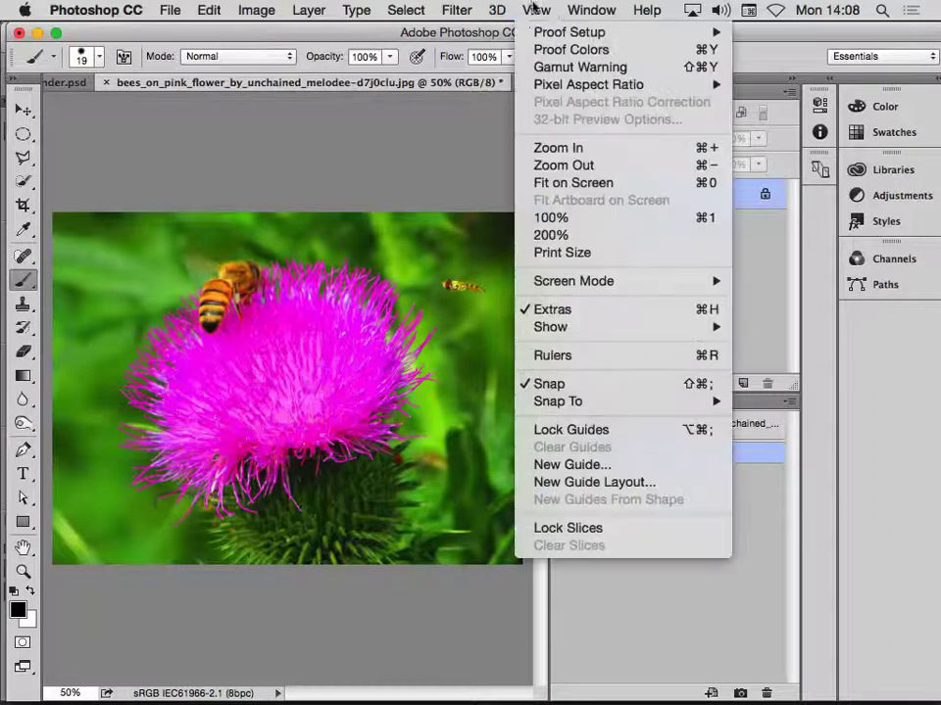
left_click(559, 49)
left_click(535, 10)
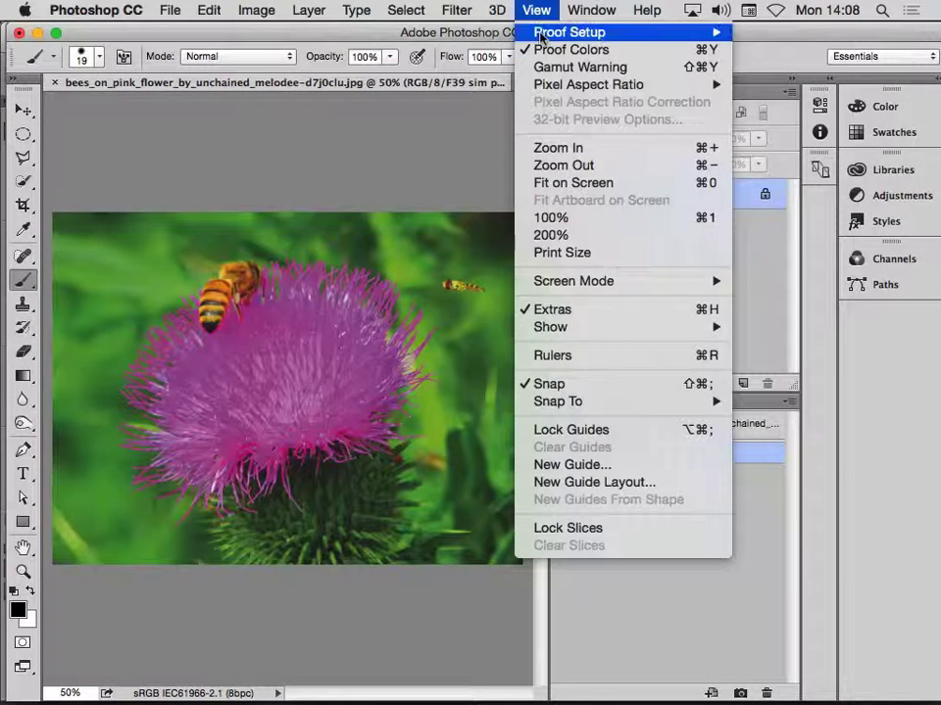
mouse_move(566, 31)
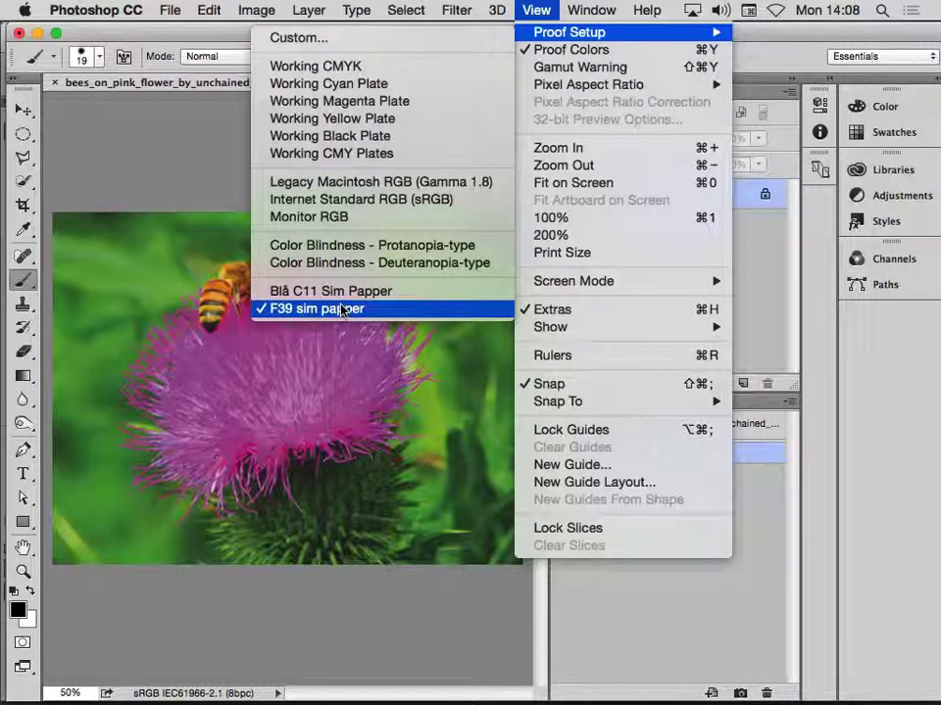
left_click(374, 39)
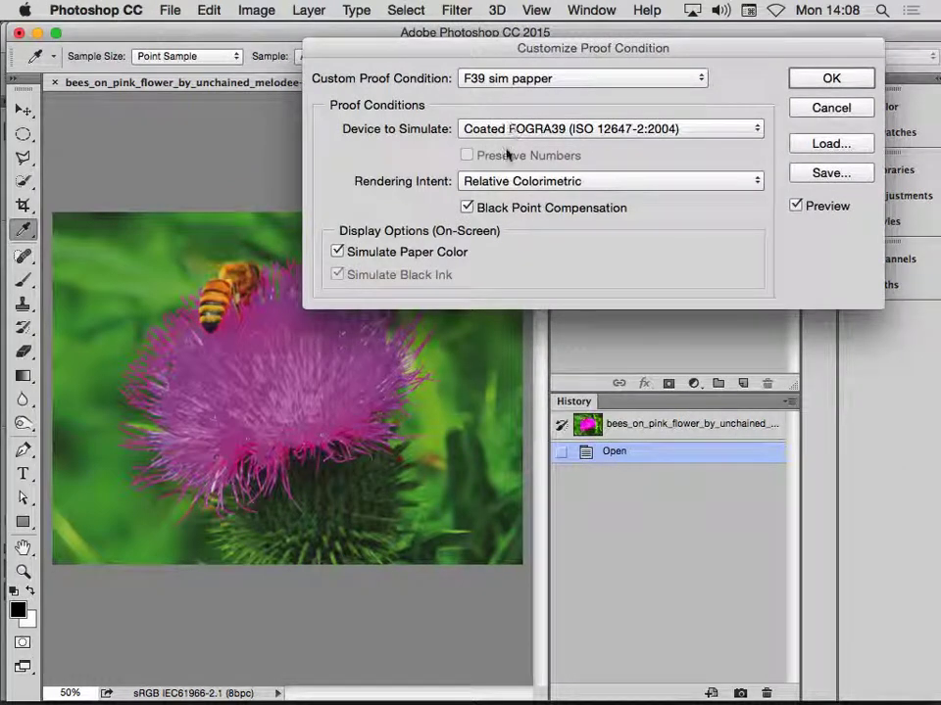
left_click(469, 208)
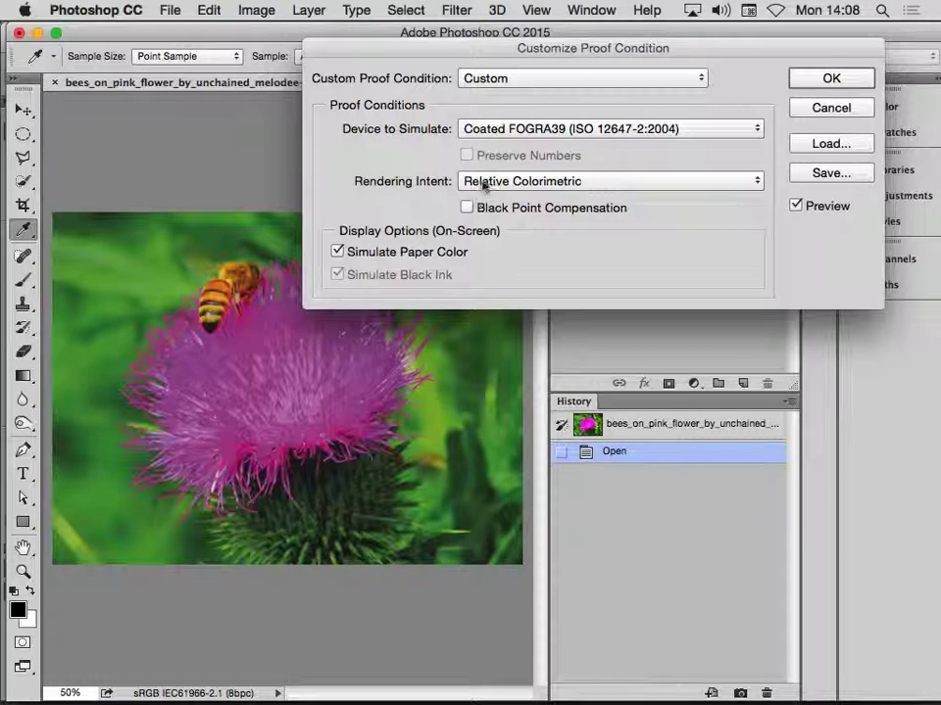
left_click(482, 182)
left_click(485, 147)
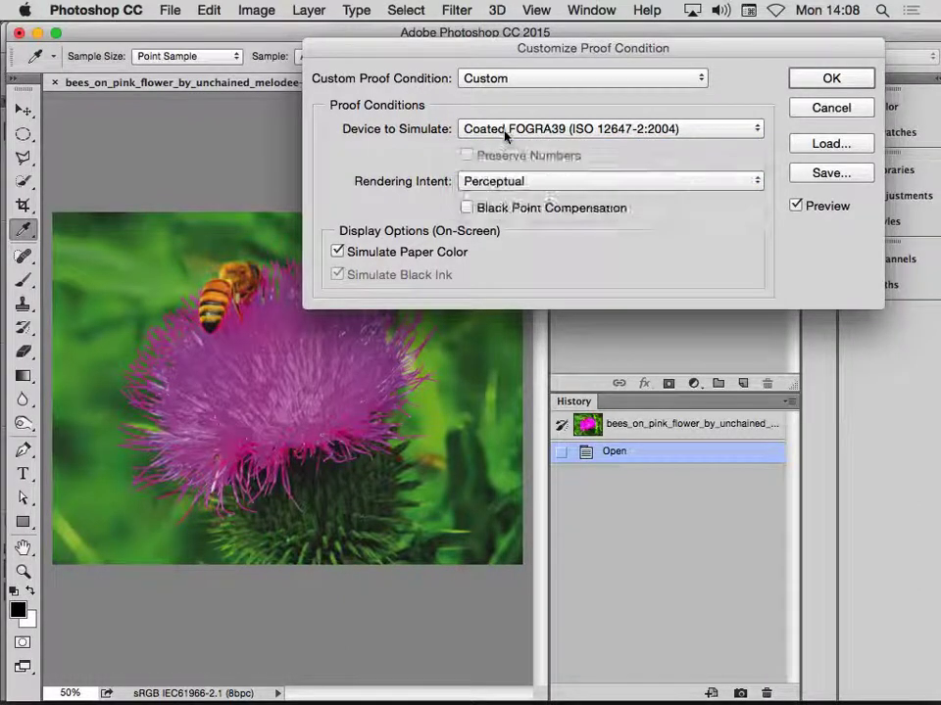
left_click(505, 132)
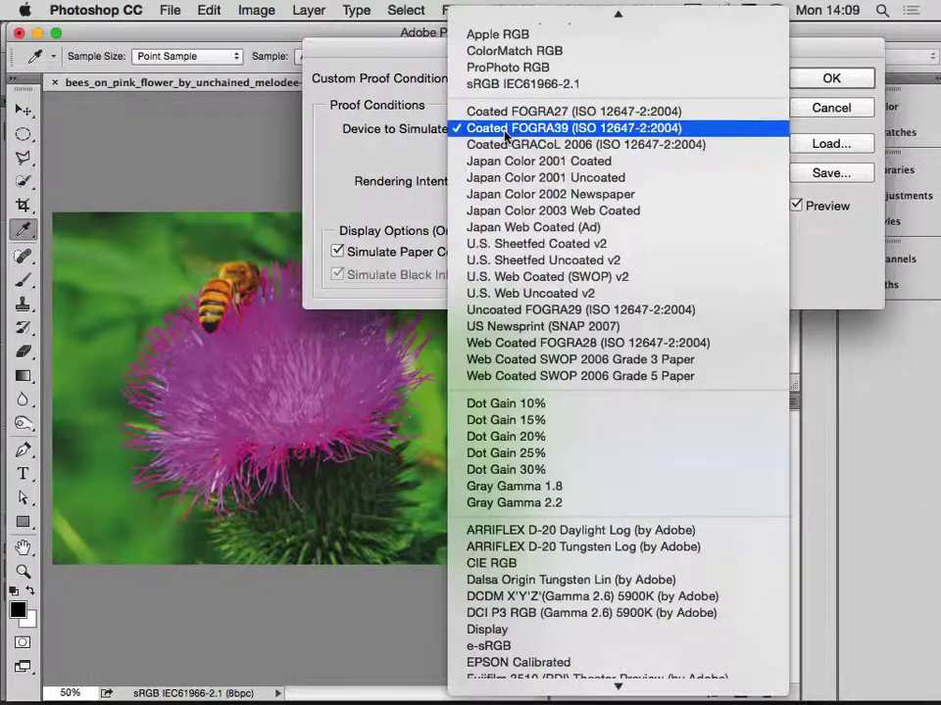
left_click(562, 311)
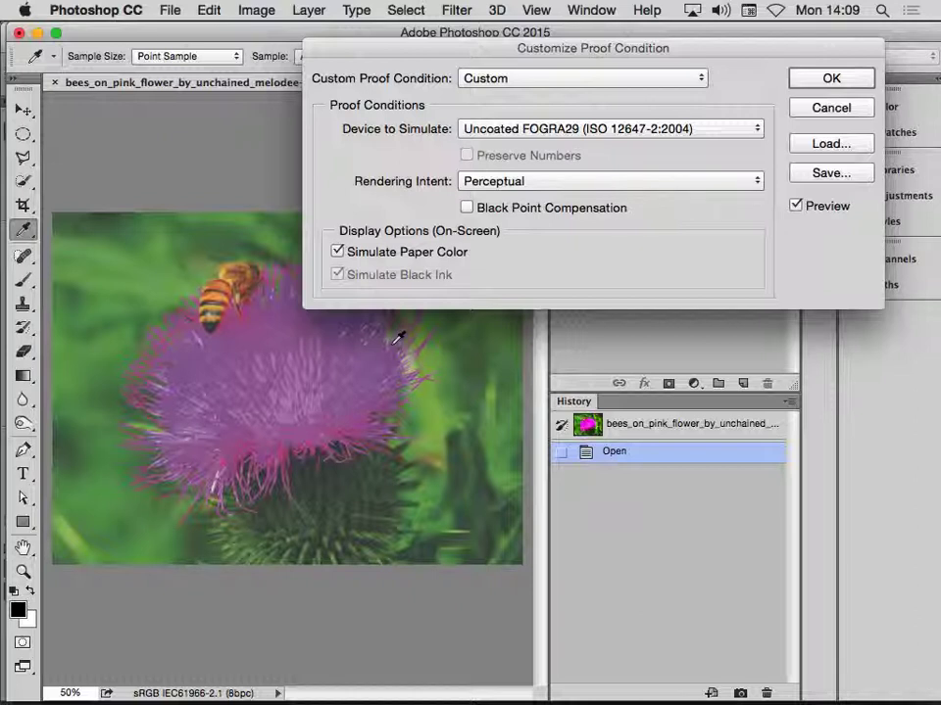
- Save the proof setup as "Obestruket sim paper" in the Proofing folder and apply it to the image
left_click(831, 173)
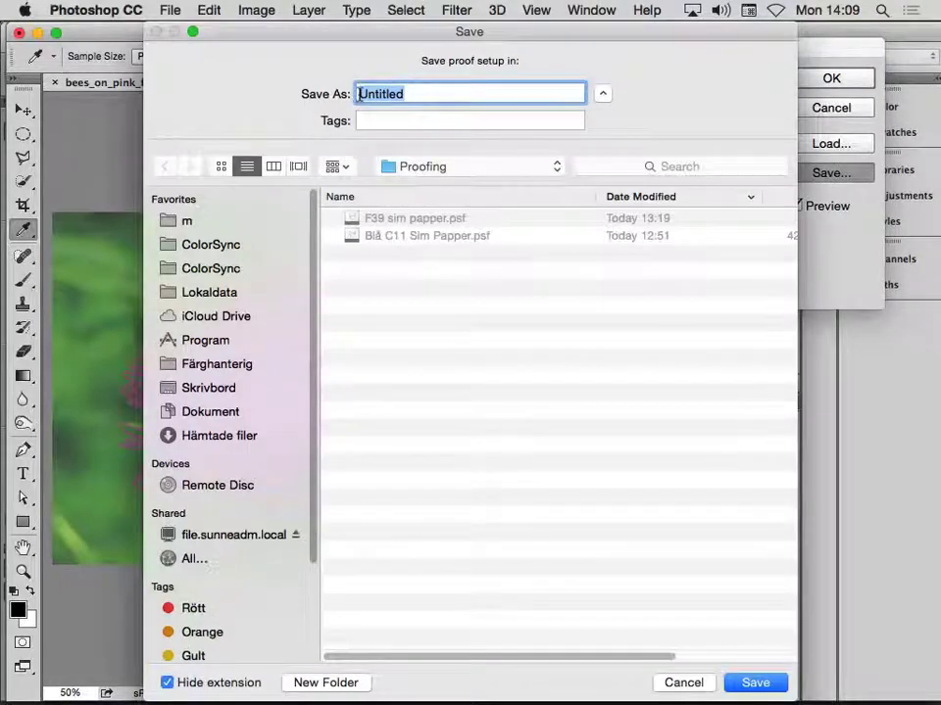
type("Obest")
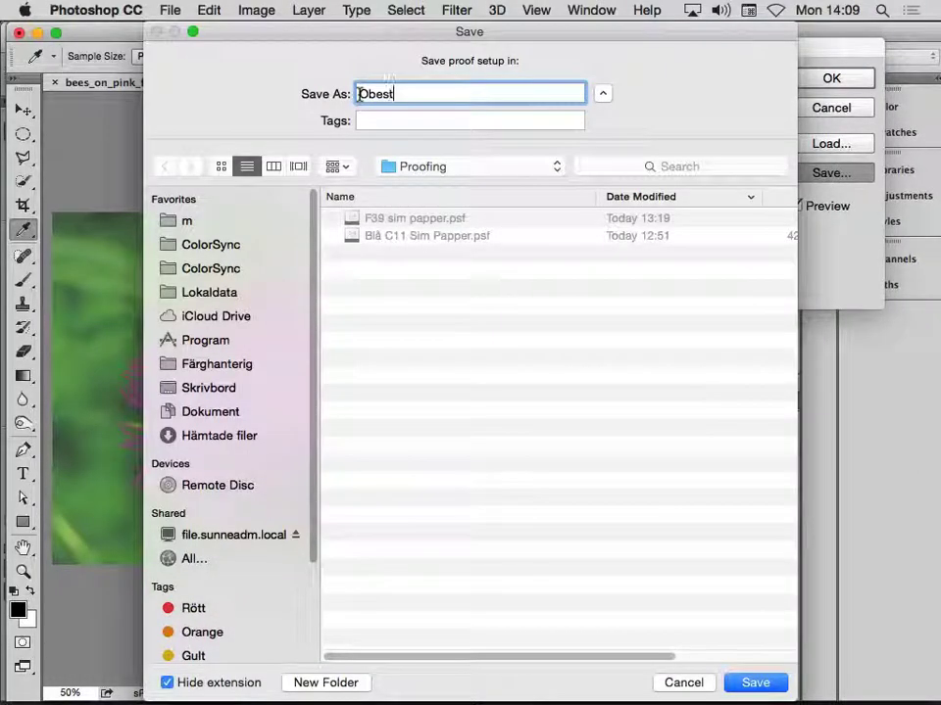
type("ruket ")
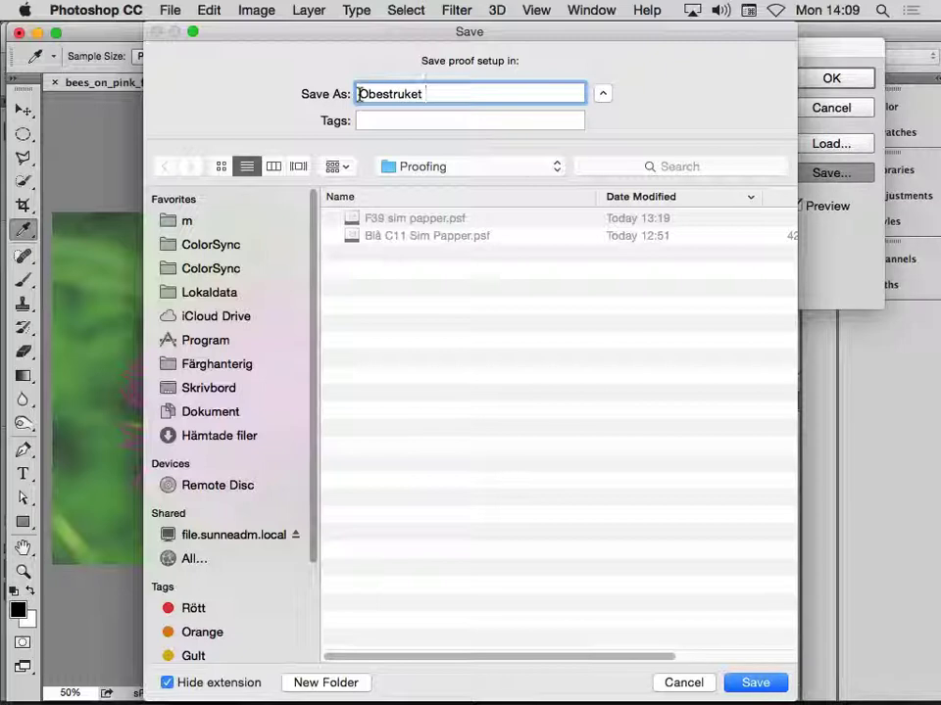
type("sim paper")
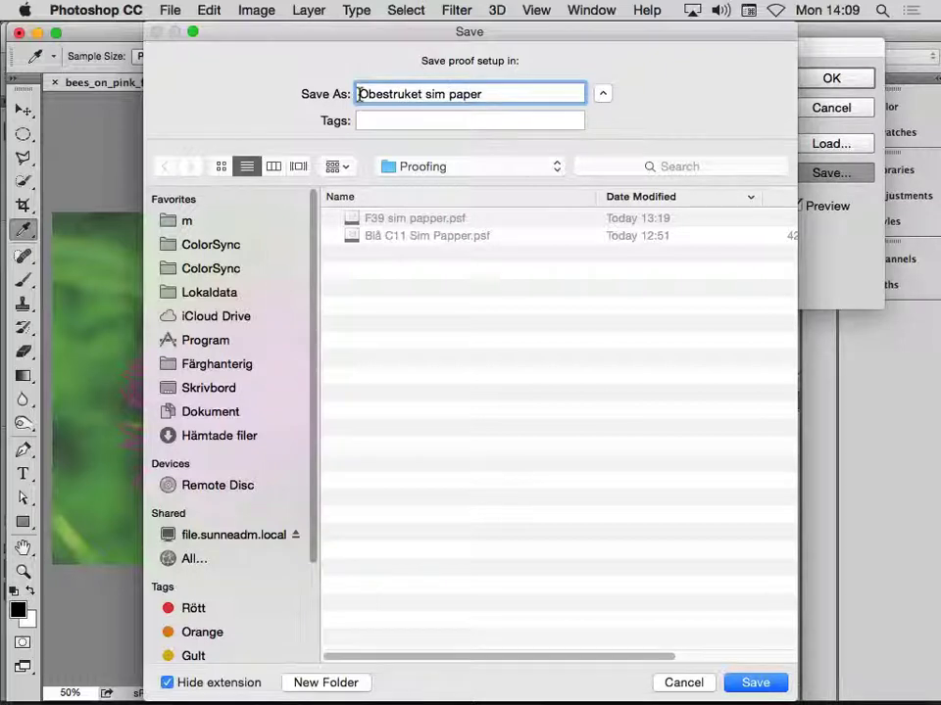
key("Return")
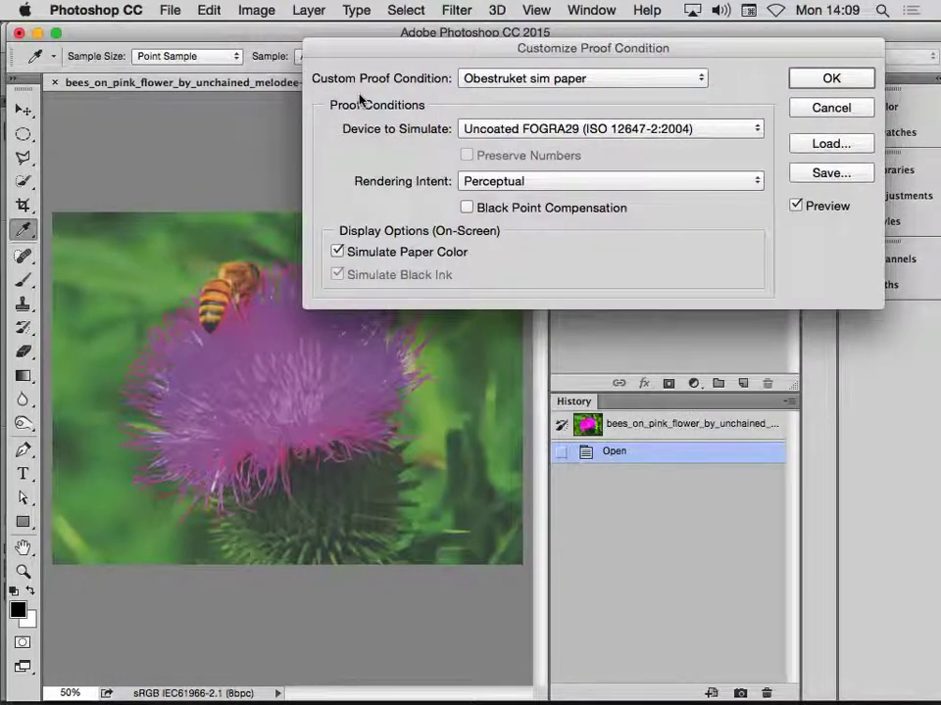
left_click(831, 79)
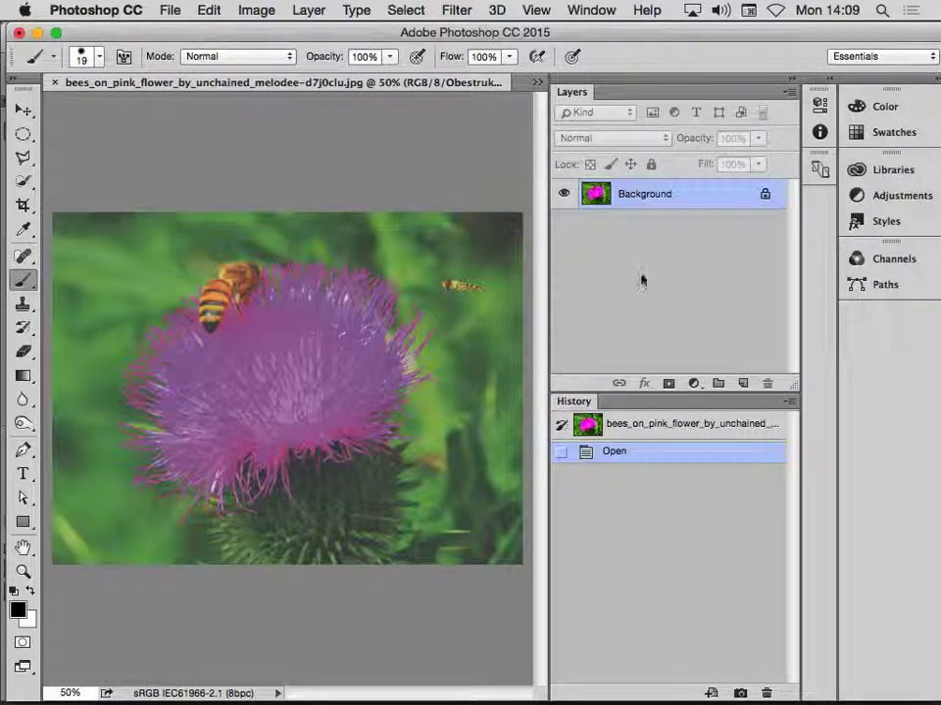
- Add a Black & White adjustment layer above the flower image and set its blend mode to Luminosity
left_click(915, 195)
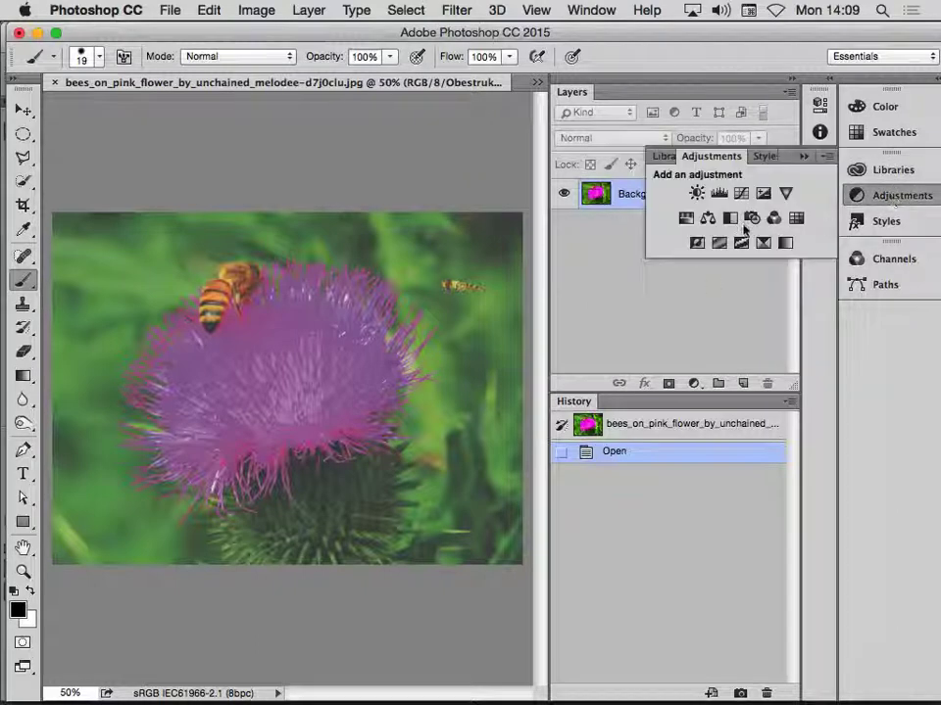
left_click(730, 218)
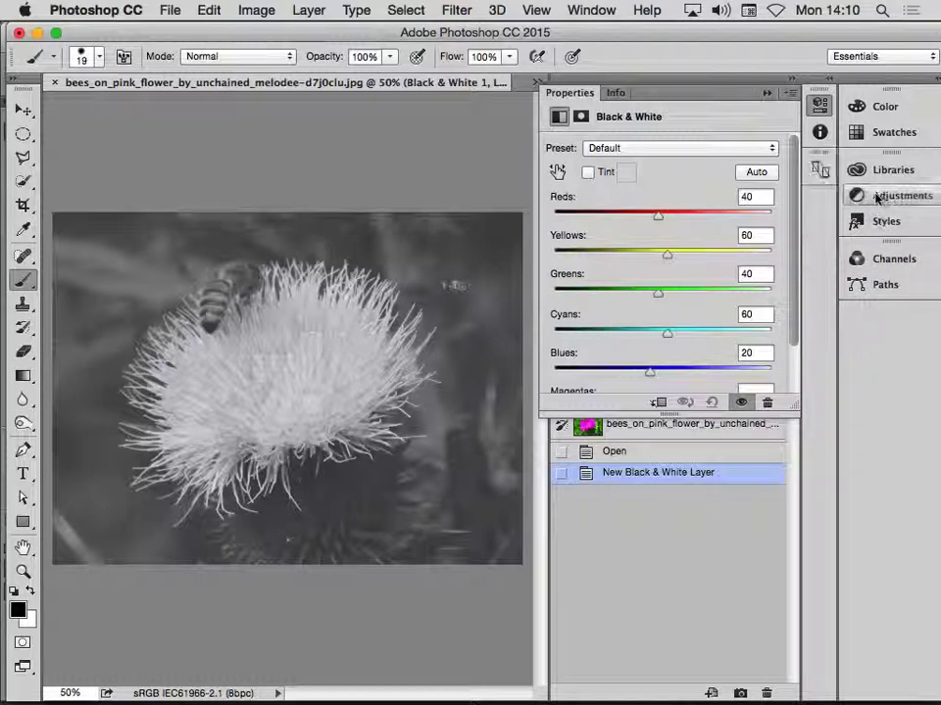
left_click(878, 196)
left_click(819, 105)
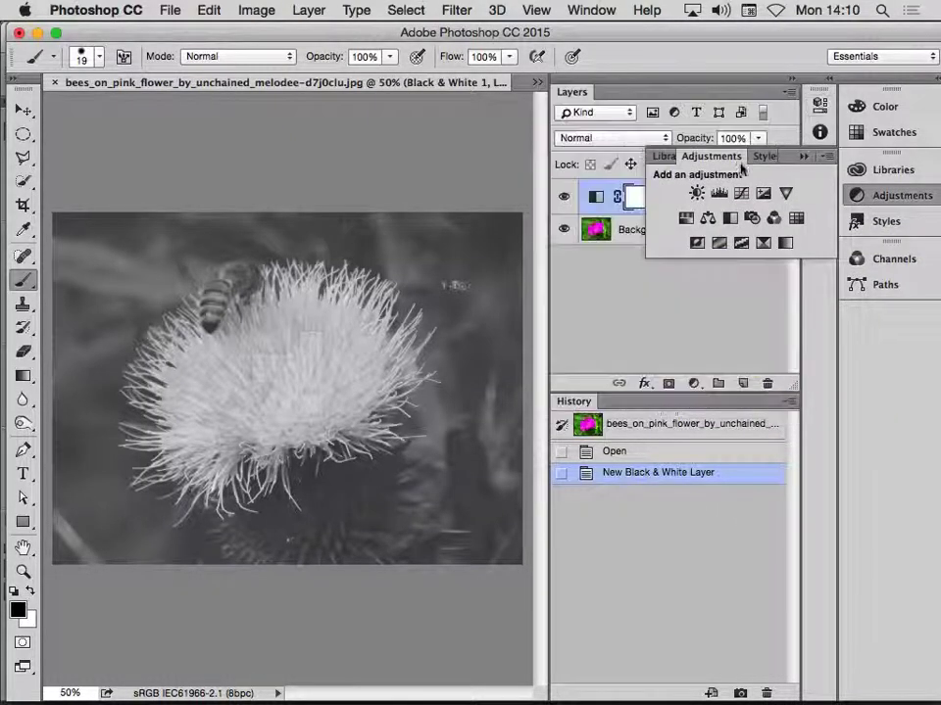
left_click(599, 138)
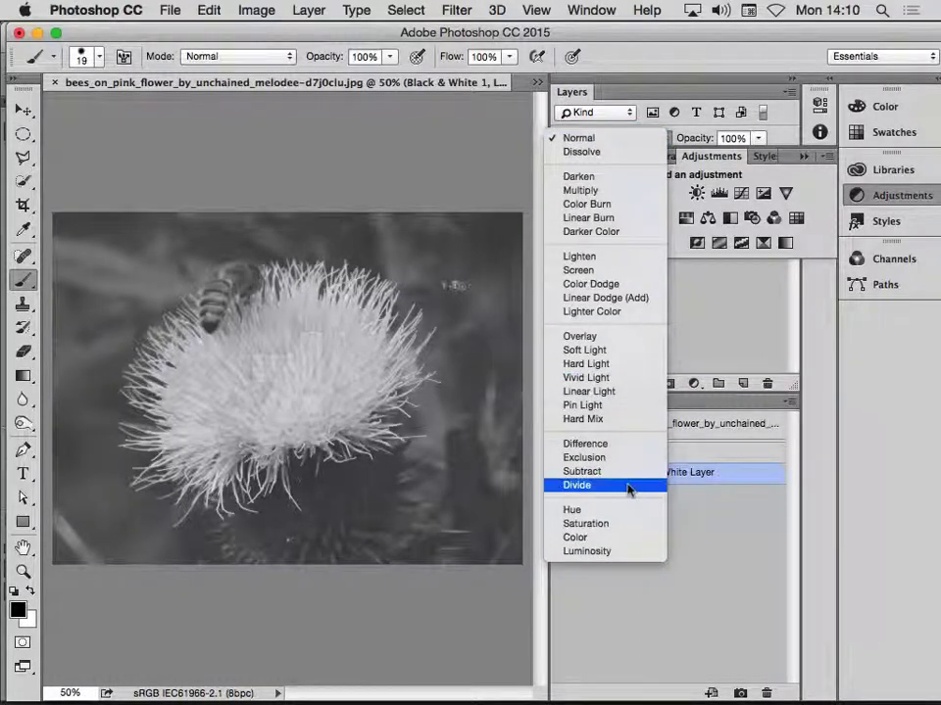
left_click(620, 552)
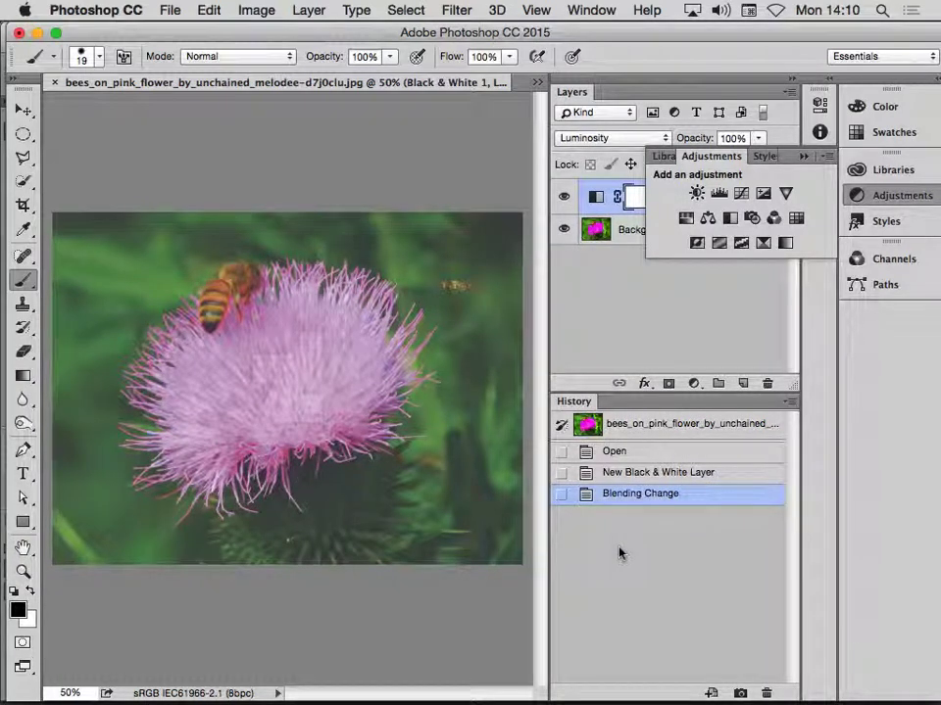
- Adjust the Black & White layer, setting Reds to 31 and Magentas to 42
double_click(596, 197)
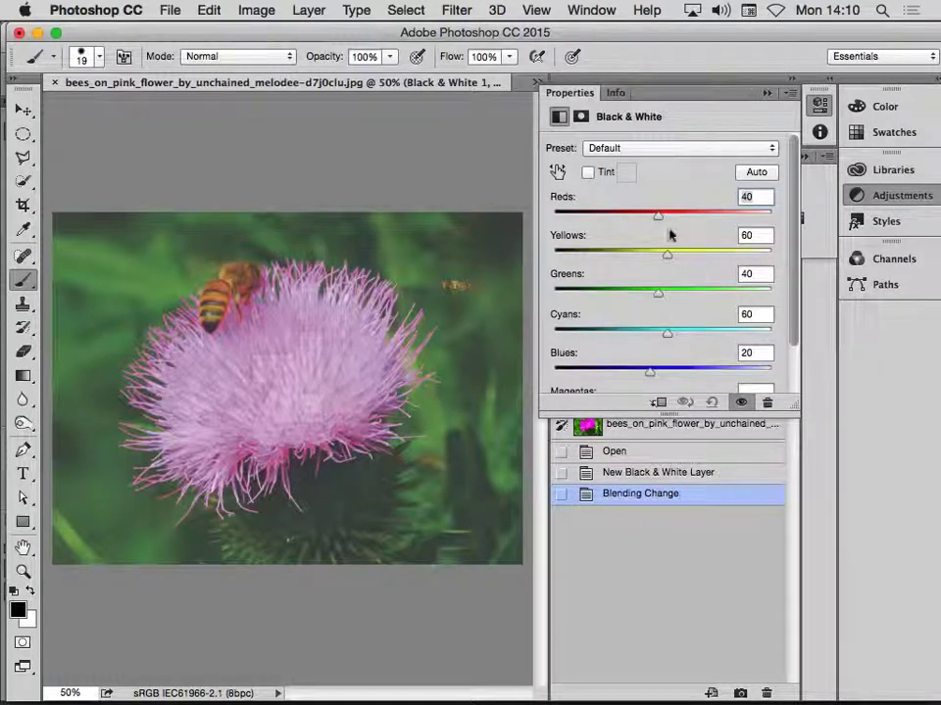
left_click_drag(659, 220, 651, 219)
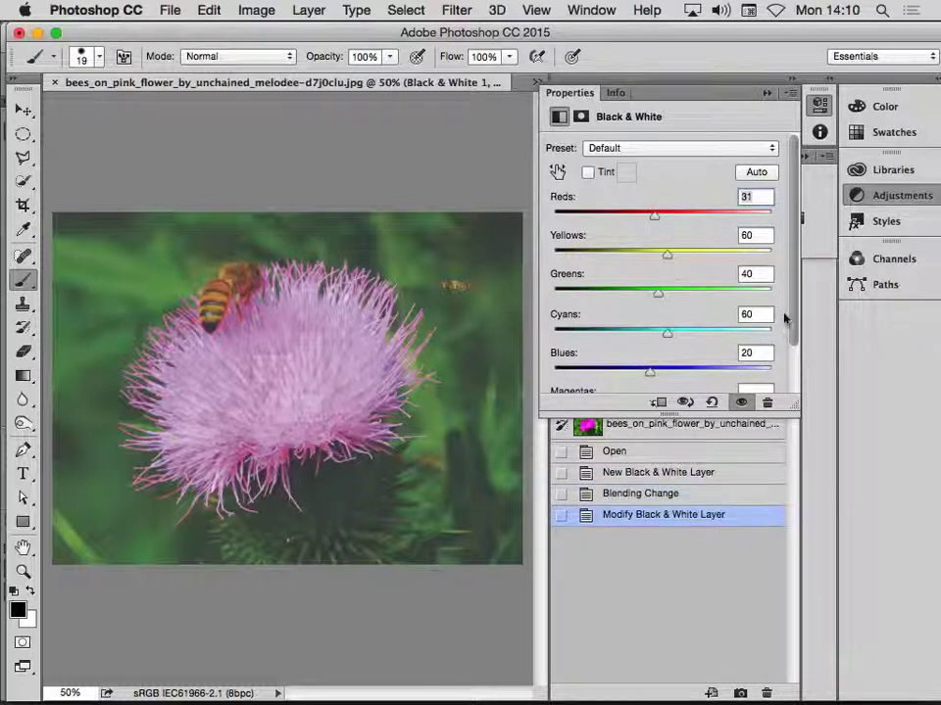
scroll(793, 319, "down", 3)
mouse_move(675, 359)
left_mouse_down()
mouse_move(649, 357)
mouse_move(665, 354)
left_mouse_up()
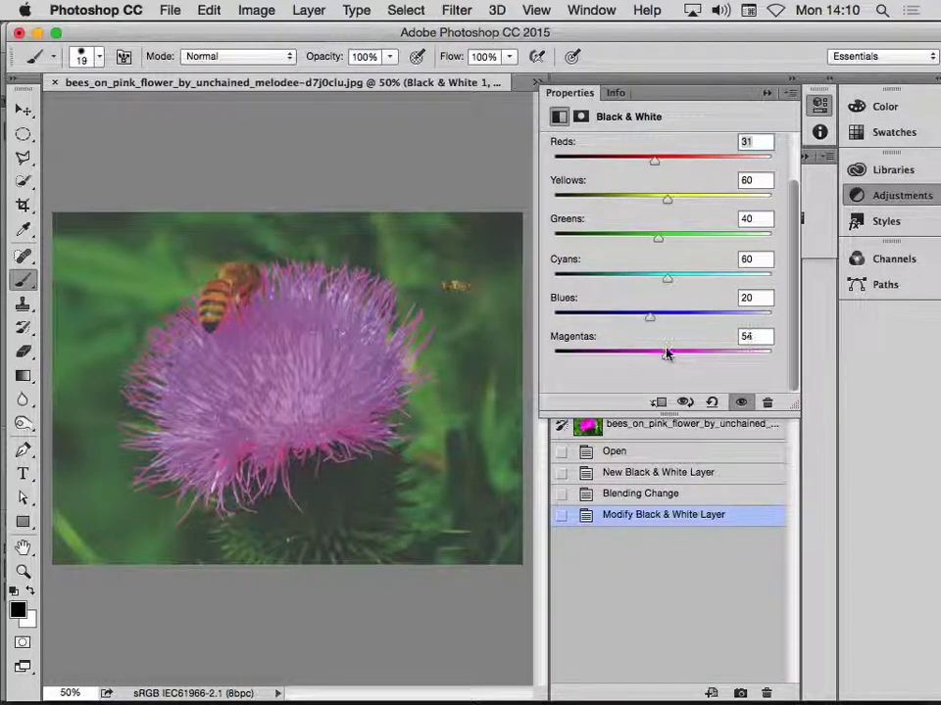
left_click_drag(666, 354, 660, 355)
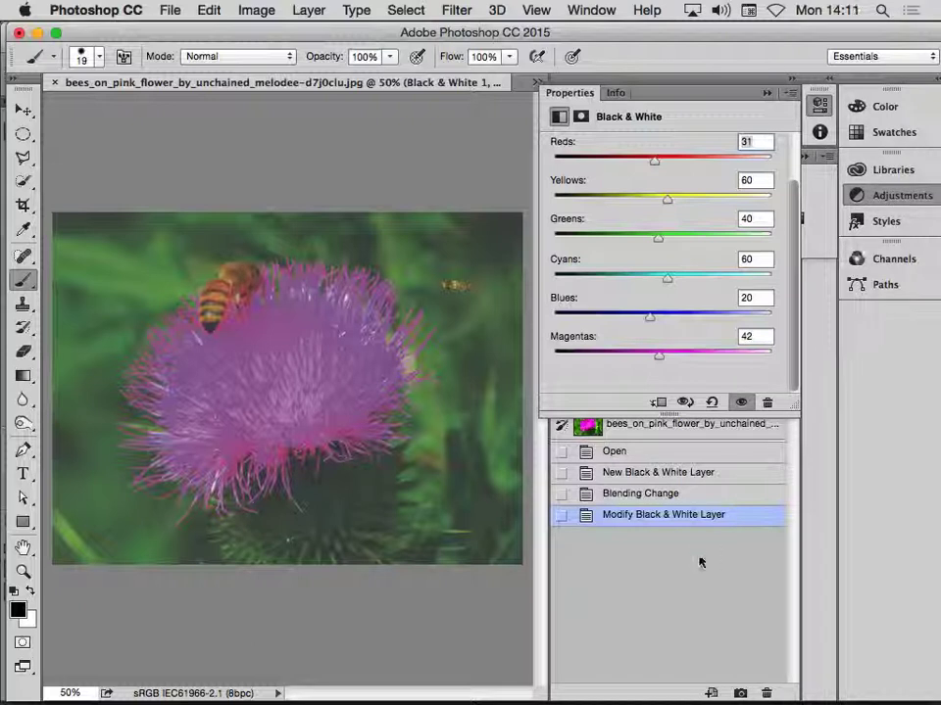
- Hide the Black & White layer and add a Hue/Saturation adjustment layer directly above the Background
left_click(885, 195)
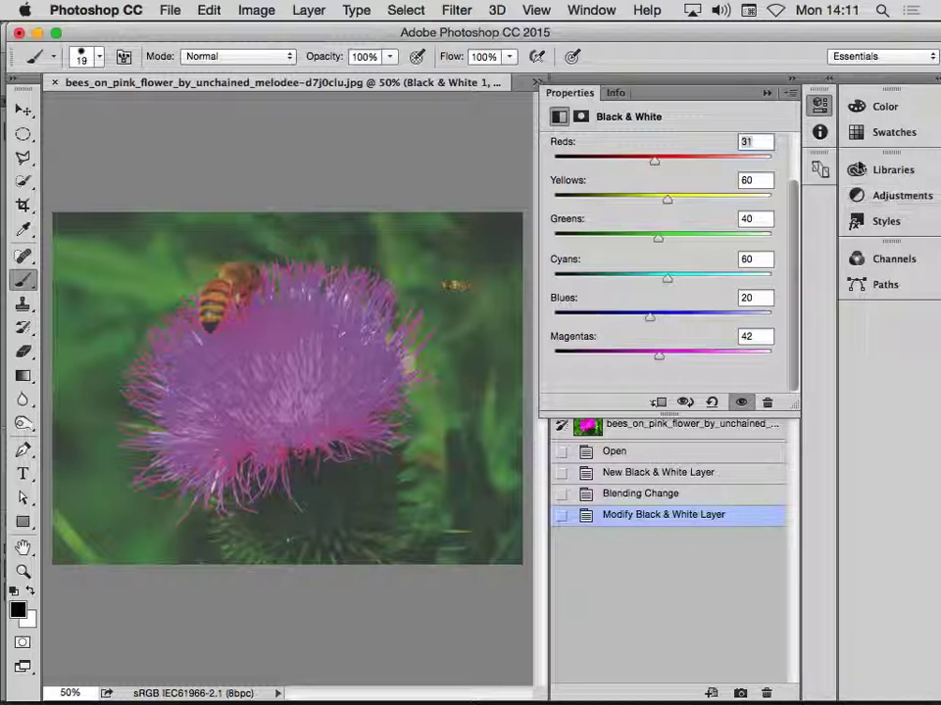
left_click(873, 195)
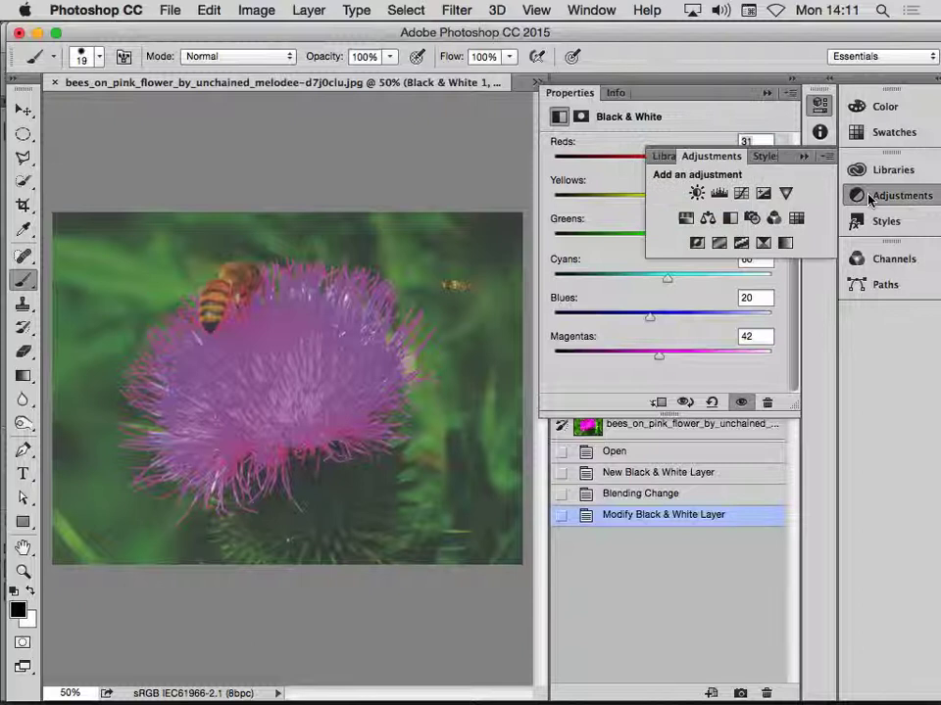
left_click(821, 104)
left_click(667, 304)
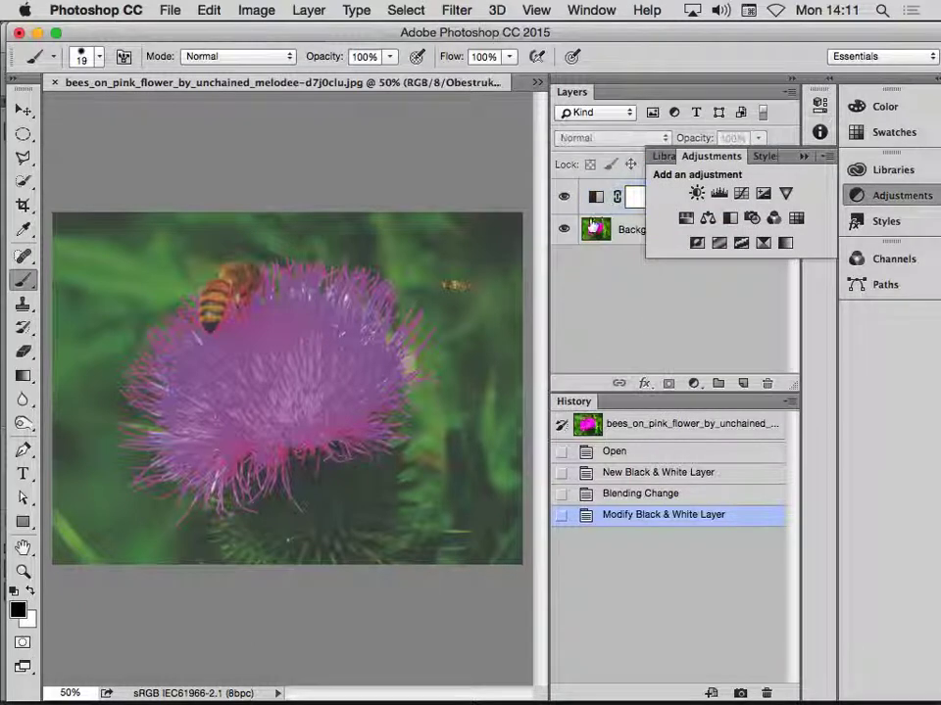
left_click(565, 198)
left_click(619, 232)
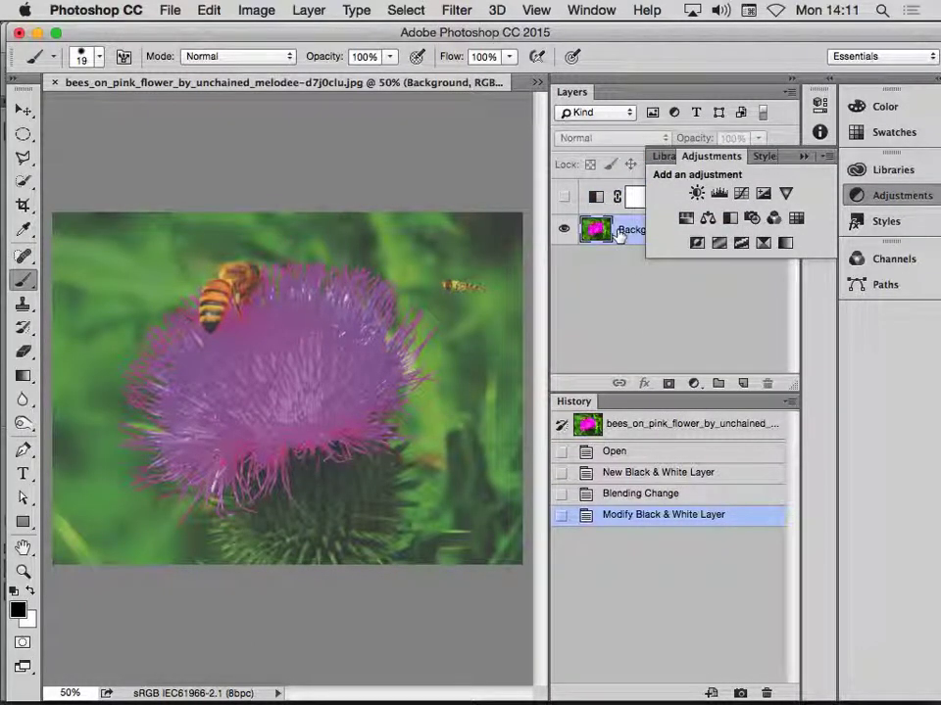
left_click(691, 214)
- Target the flower's Magentas by sampling the petals on the image and shift their Hue to +18
left_click(558, 172)
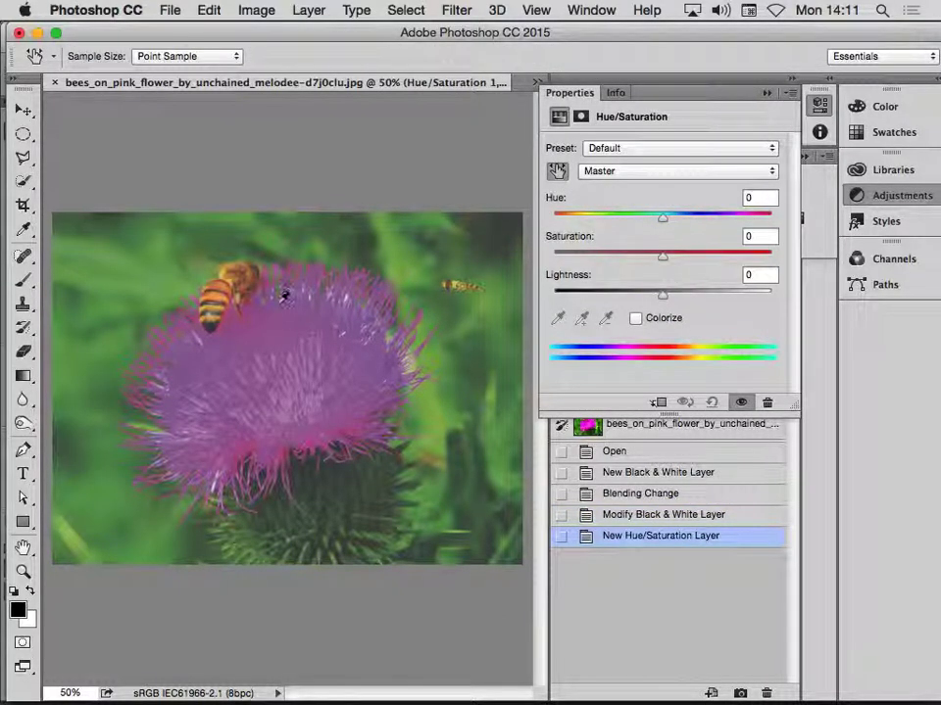
left_click(276, 308)
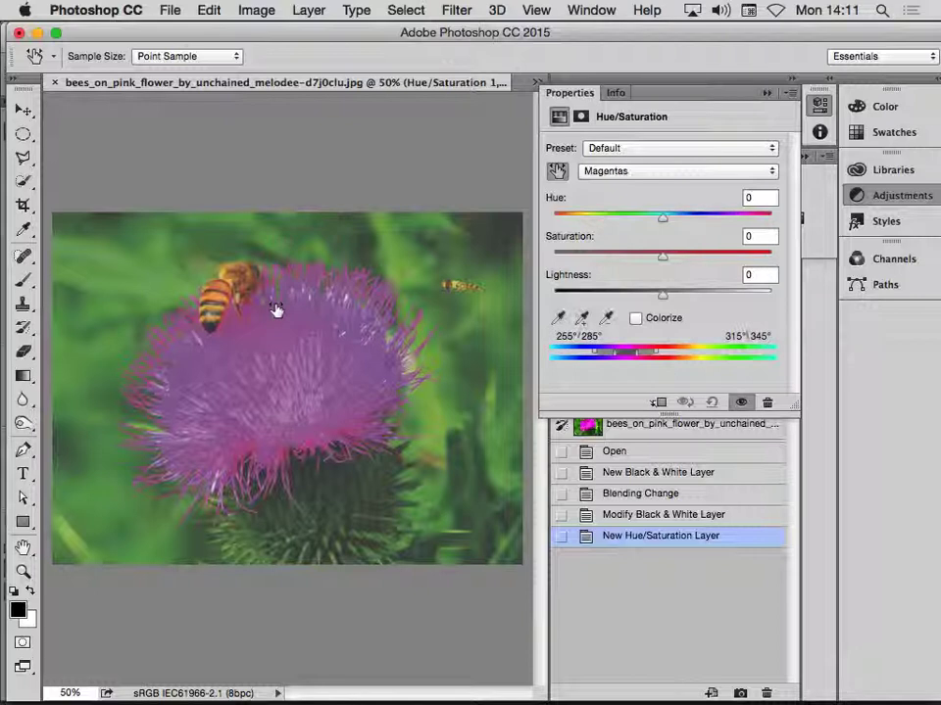
left_click_drag(277, 311, 291, 308)
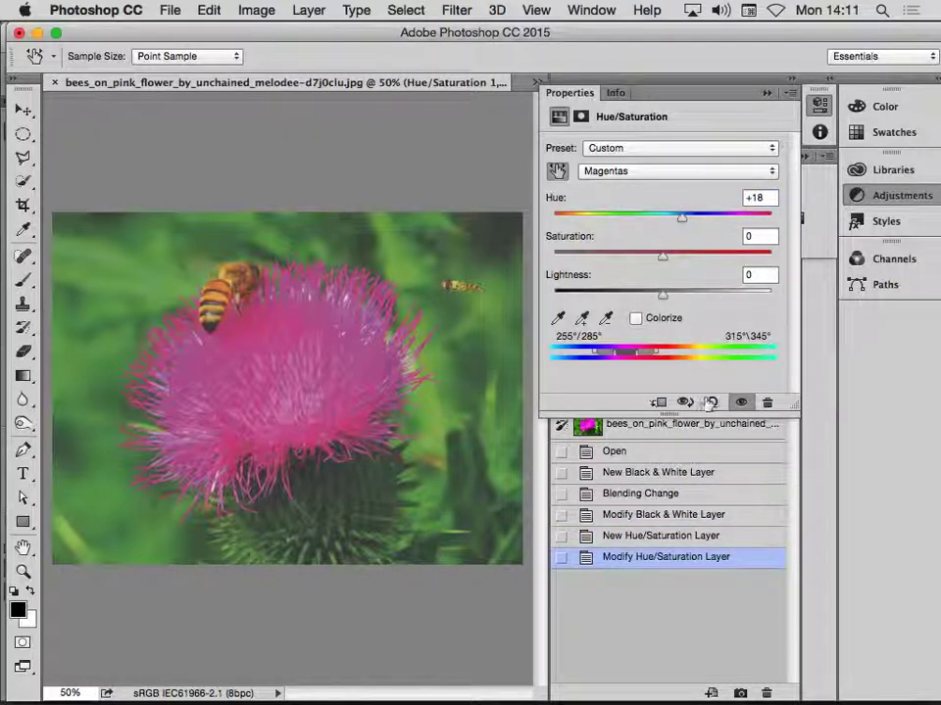
- Toggle the Black & White layer's visibility to compare its effect on the image
left_click(818, 106)
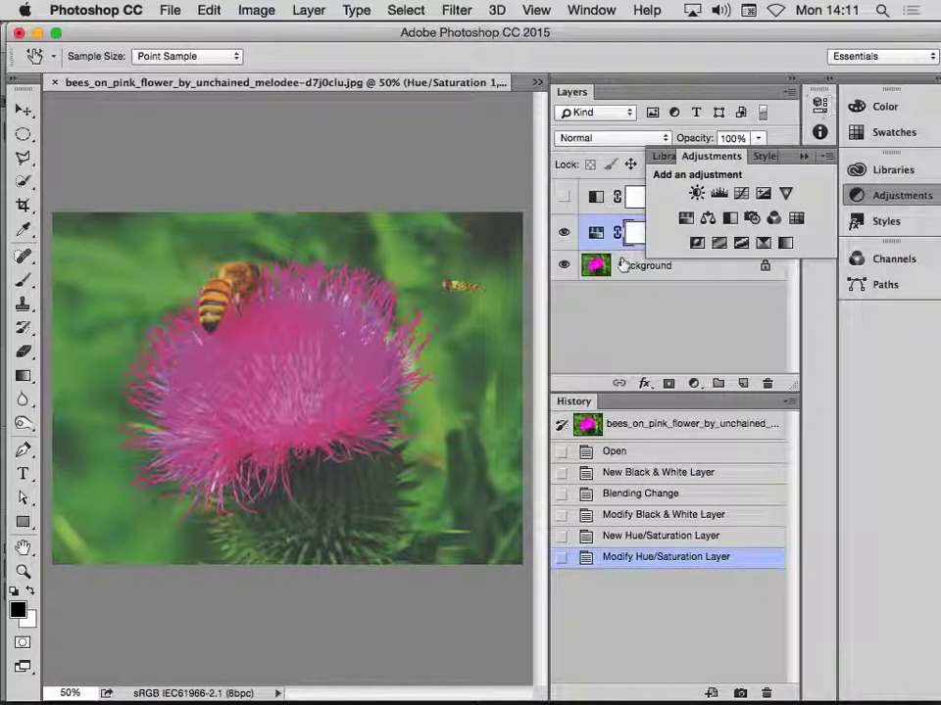
left_click(565, 197)
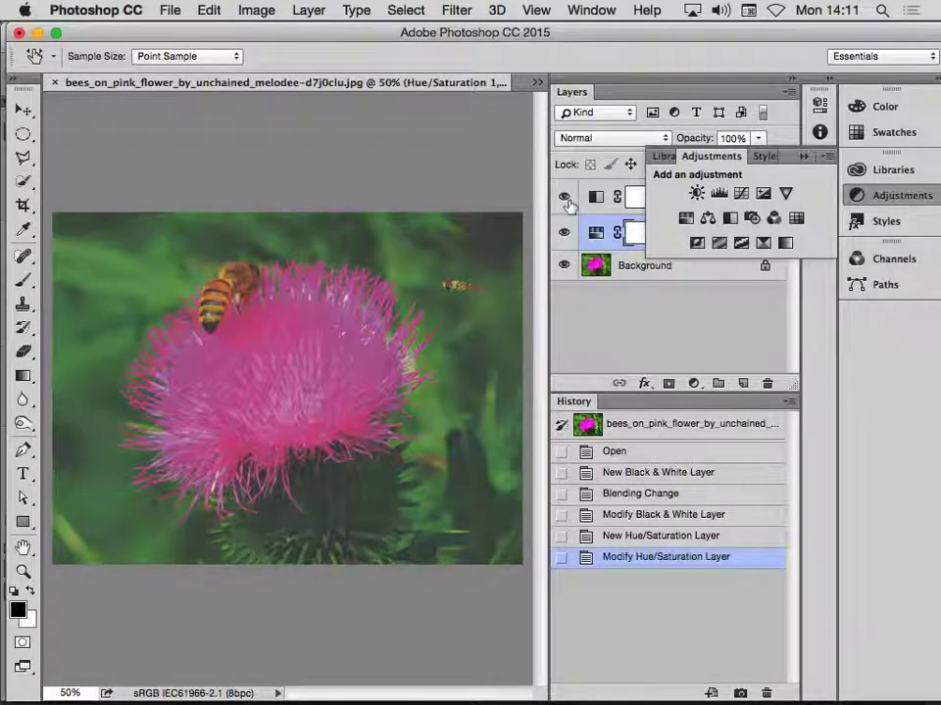
left_click(566, 198)
left_click(565, 198)
left_click(566, 198)
- Delete the Black & White adjustment layer and compare the image with and without the Hue/Saturation layer
left_click(642, 149)
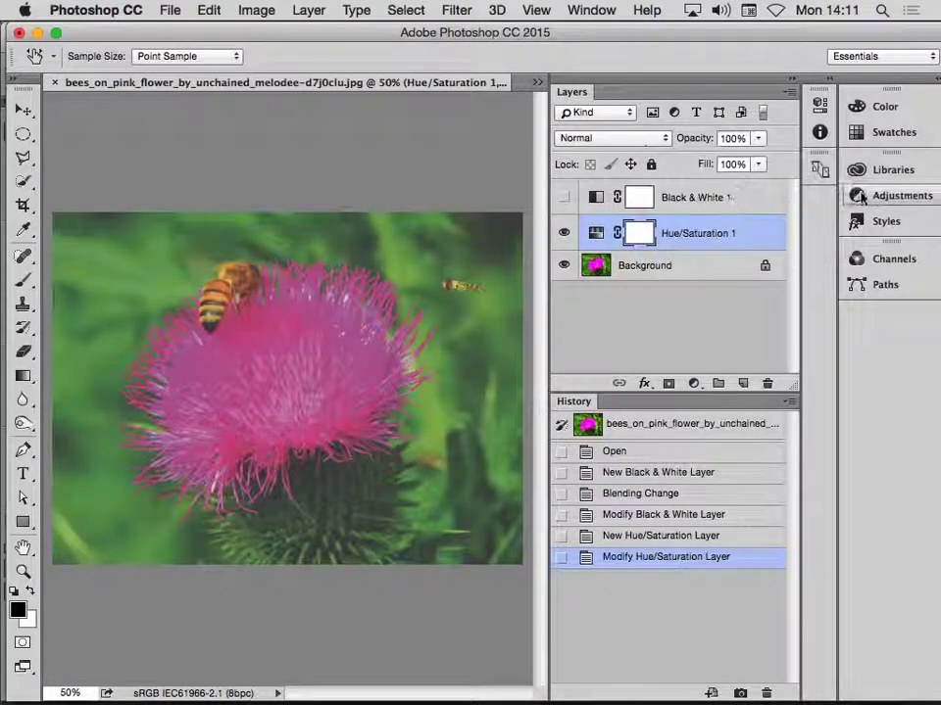
left_click_drag(773, 377, 768, 380)
key("b")
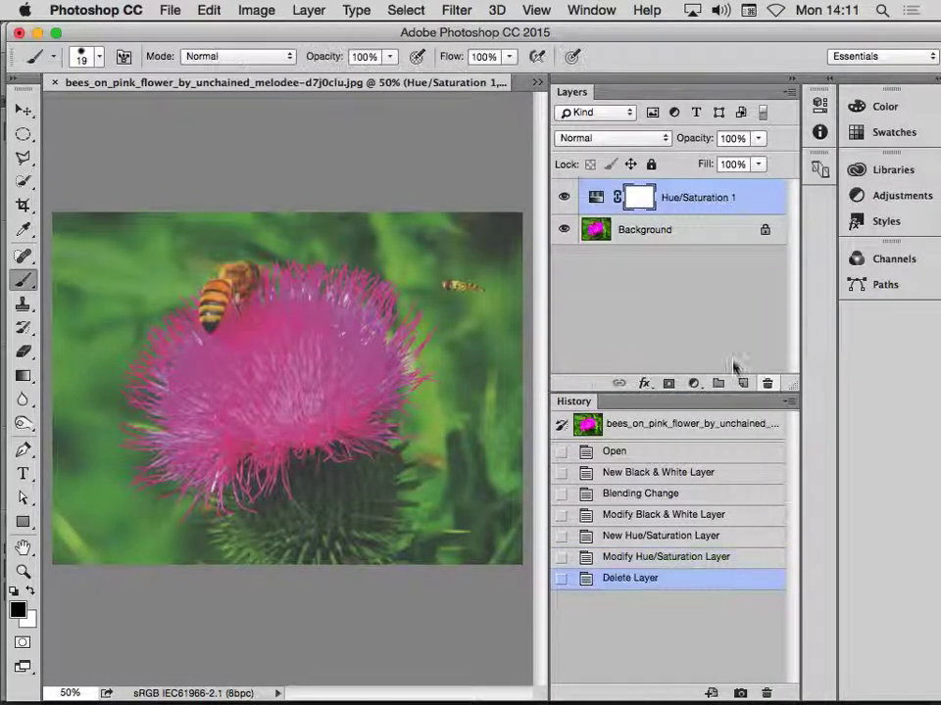
left_click(565, 199)
left_click(565, 199)
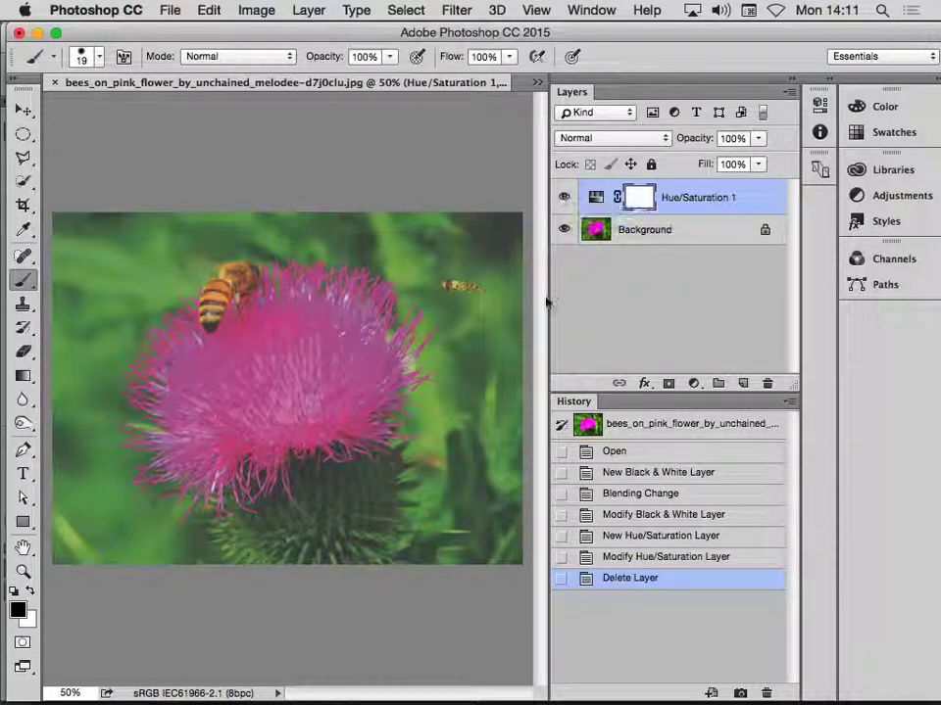
- Set the Hue/Saturation layer's Magentas to Saturation -20 and Lightness -13
double_click(595, 197)
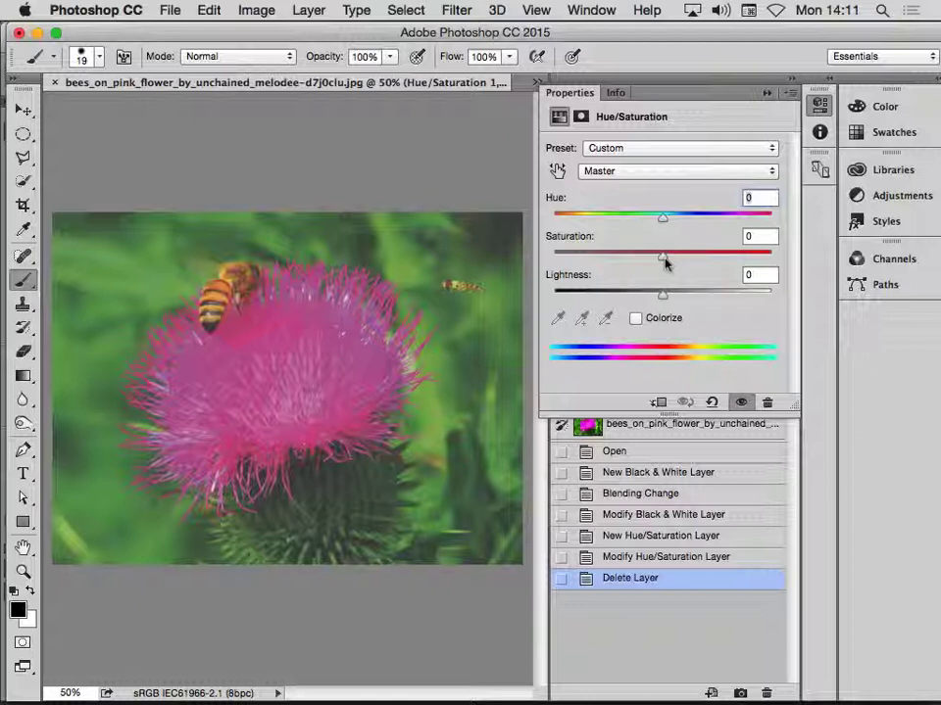
left_click(652, 174)
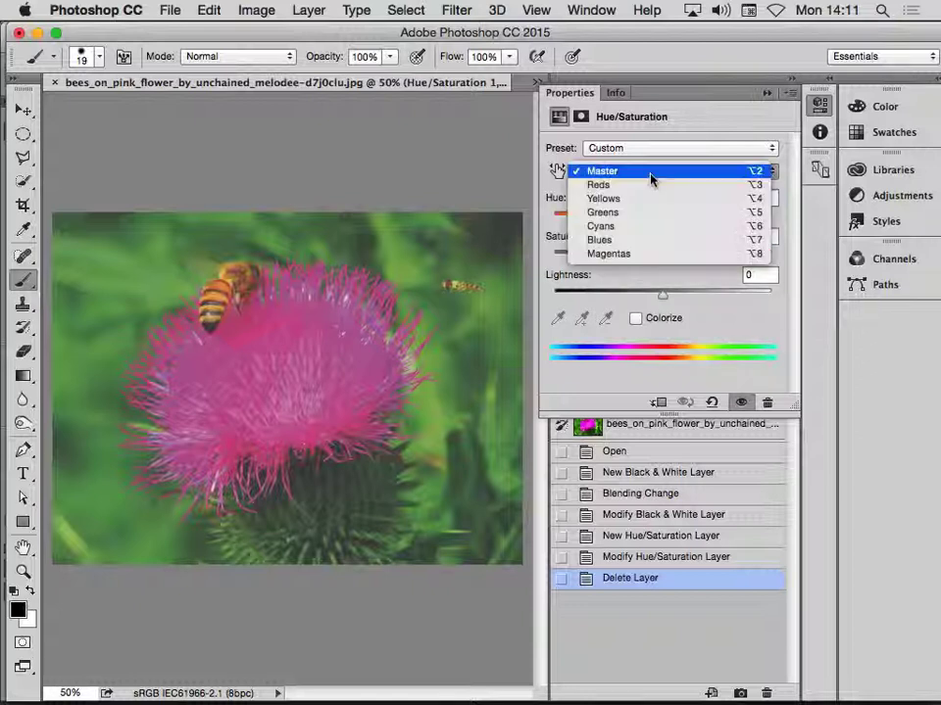
left_click(648, 253)
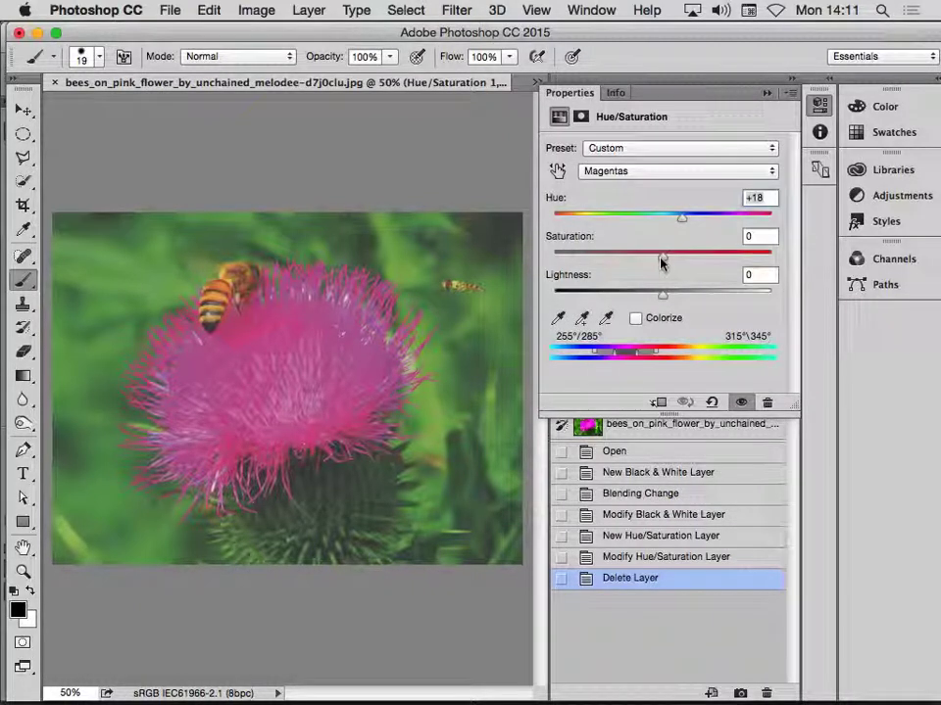
left_click_drag(660, 262, 640, 257)
left_click_drag(663, 296, 646, 296)
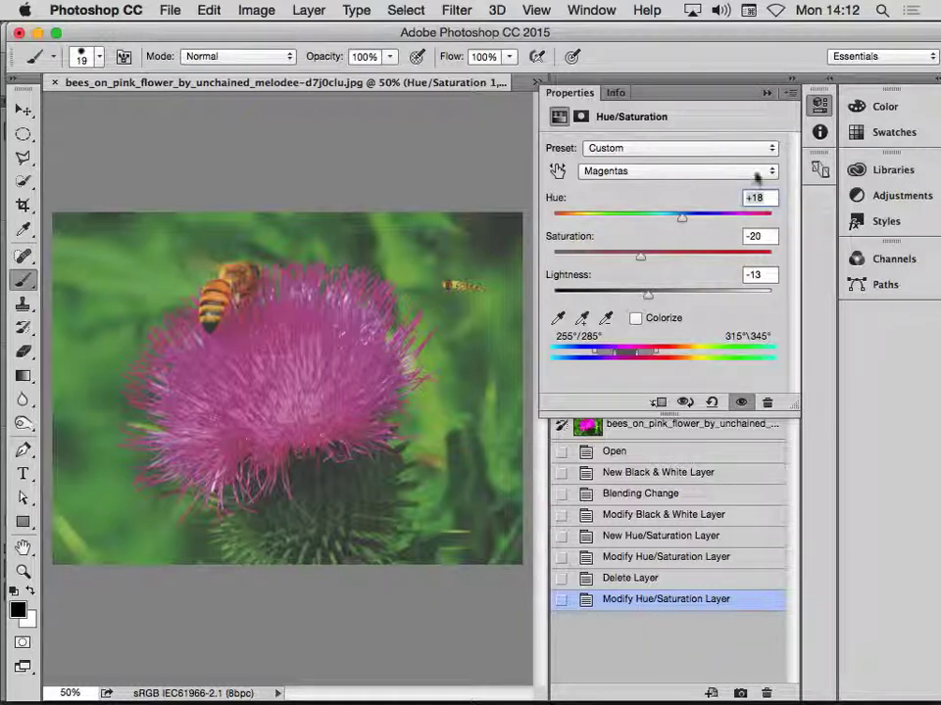
- Turn Proof Colors off to compare the image with and without the Hue/Saturation layer, and restore Proof Colors
left_click(819, 110)
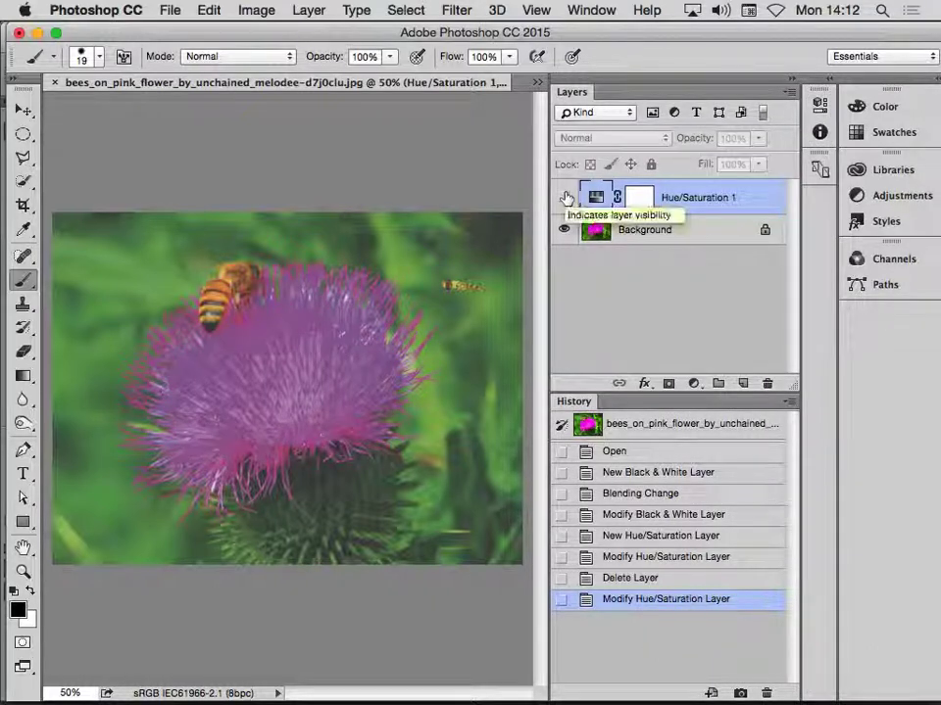
left_click(536, 10)
left_click(538, 49)
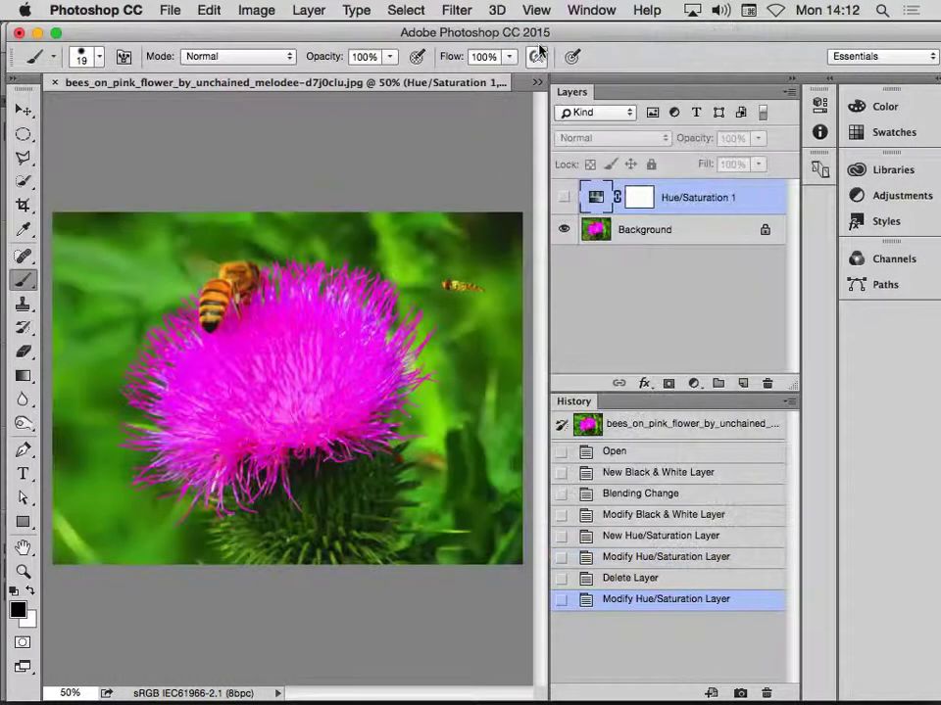
left_click(566, 199)
left_click(565, 199)
left_click(566, 199)
left_click(566, 199)
left_click(566, 199)
left_click(545, 12)
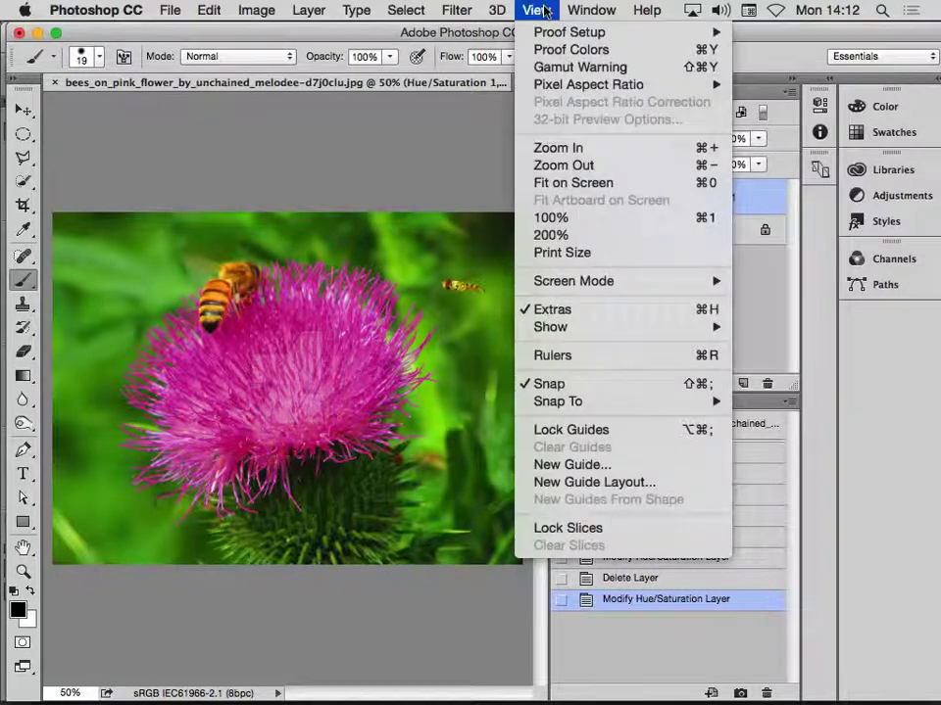
left_click(551, 49)
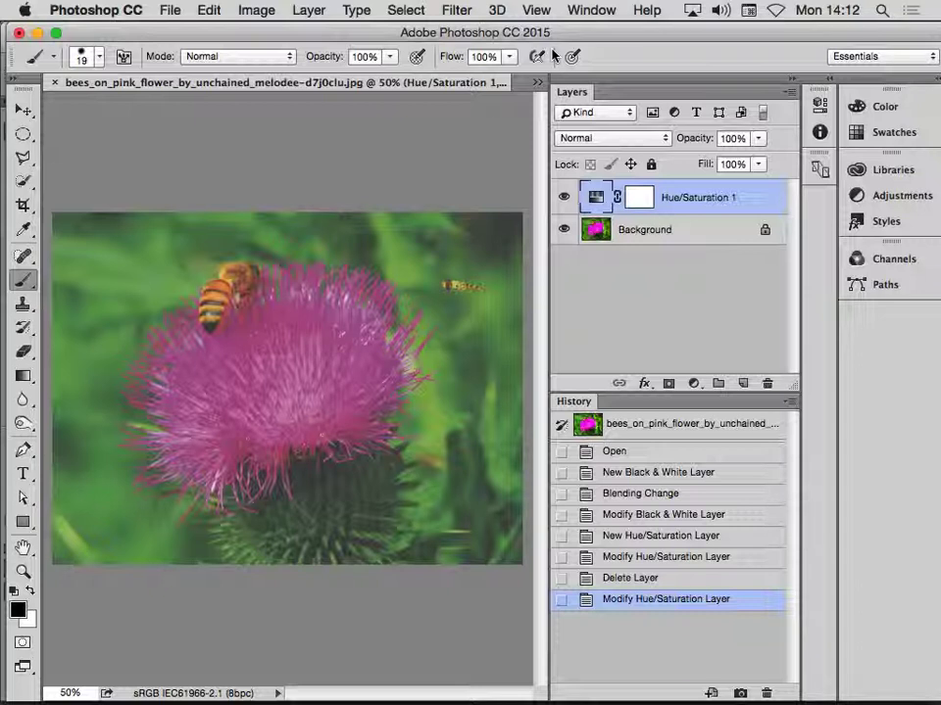
- Save the image as a layered Photoshop file on the Desktop (Skrivbord), keeping its name and the embedded sRGB profile
left_click(169, 10)
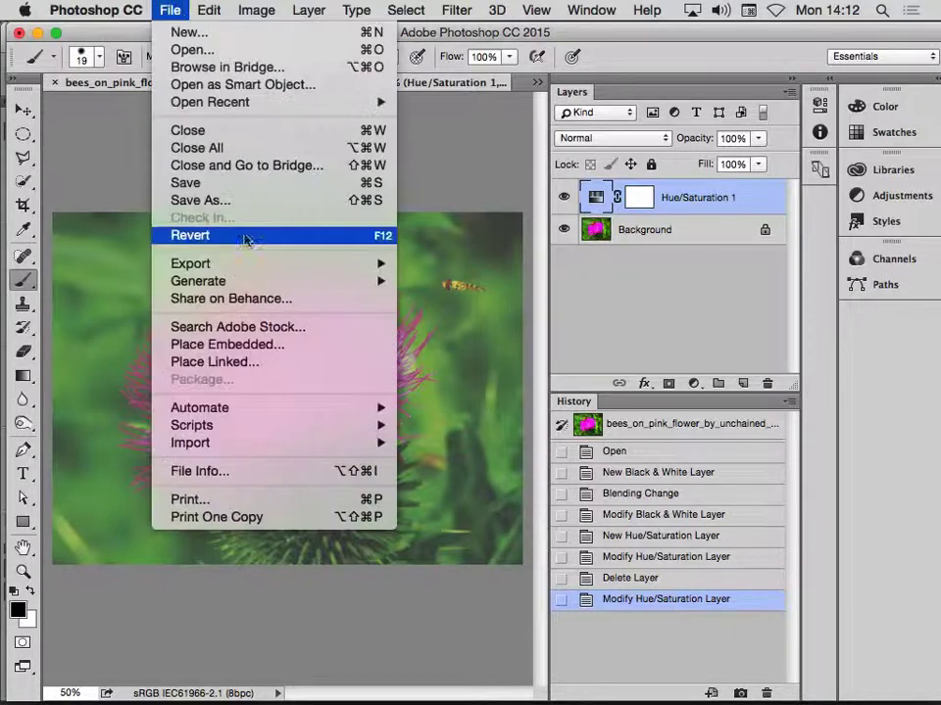
left_click(231, 201)
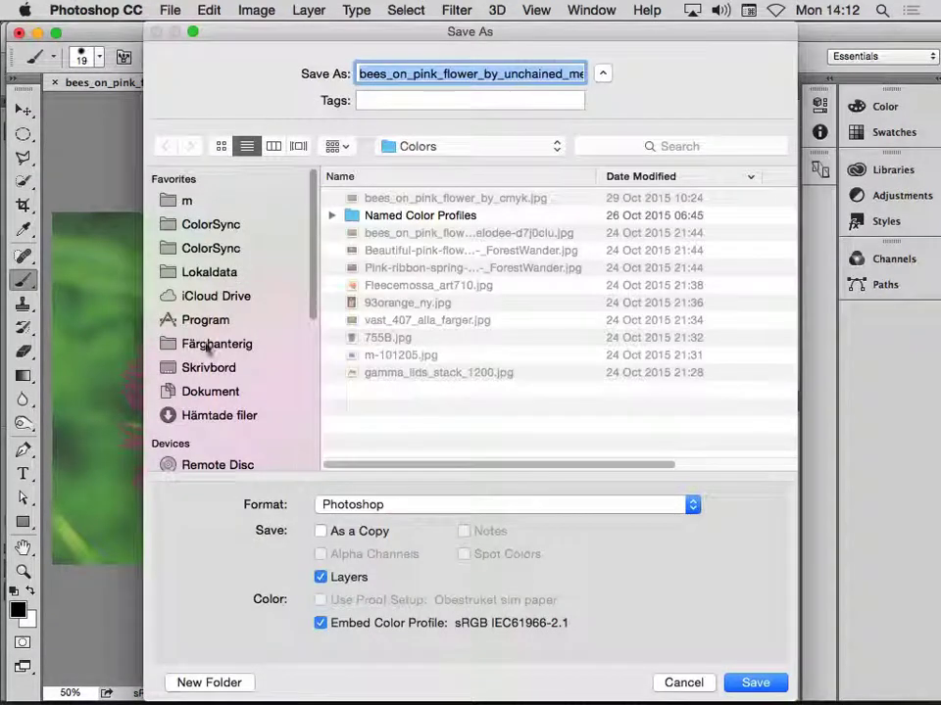
left_click(227, 367)
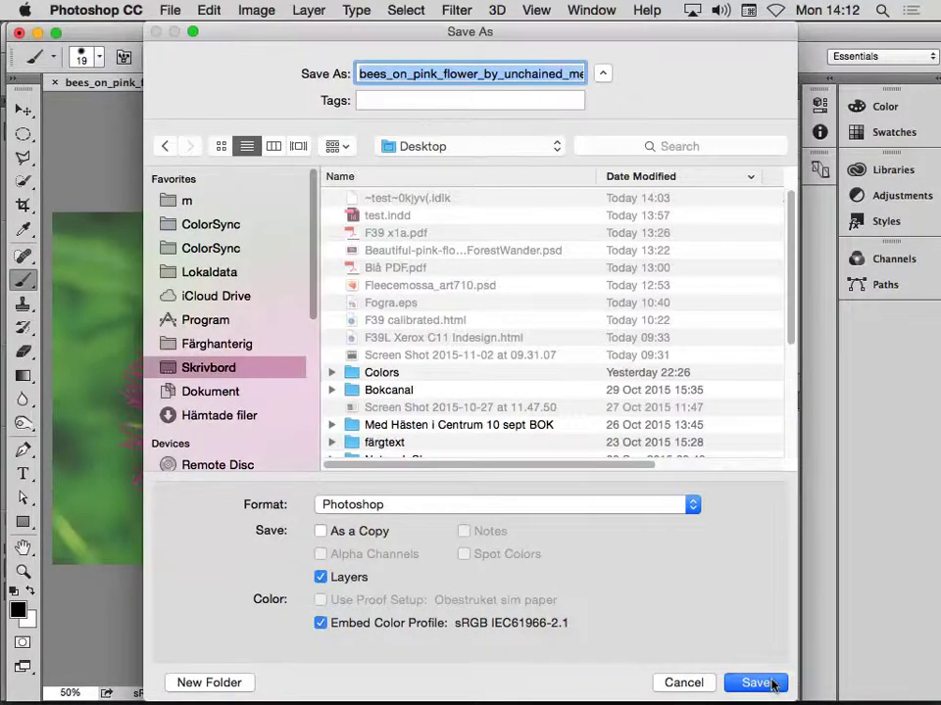
left_click(772, 685)
left_click(716, 280)
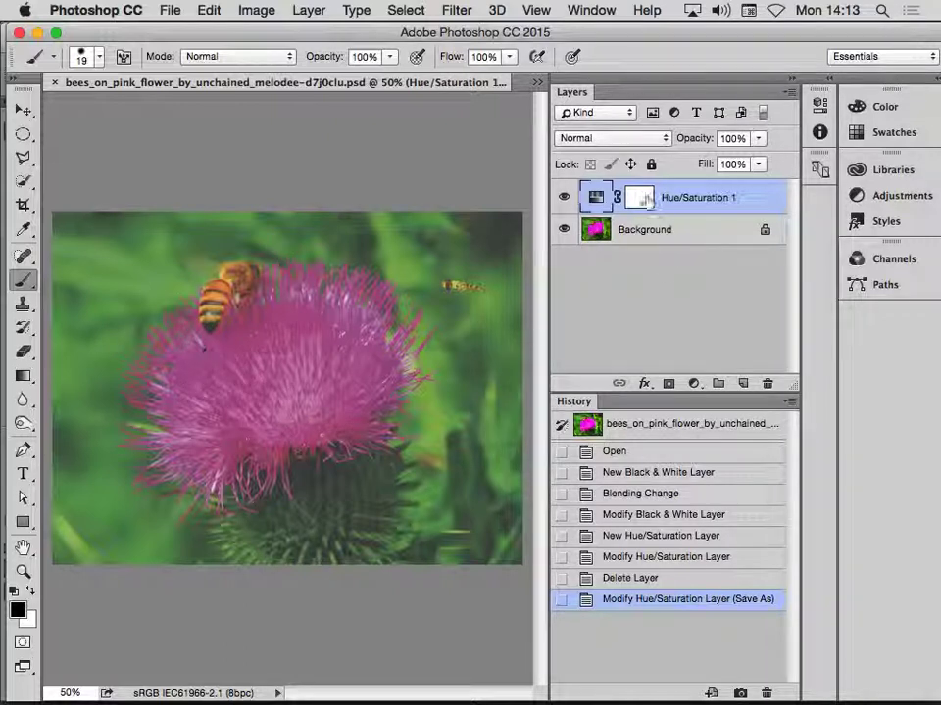
- Restrict the Hue/Saturation layer mask to the flower using Color Range sampled from the petals with Fuzziness 95, and compare the effect
left_click(819, 104)
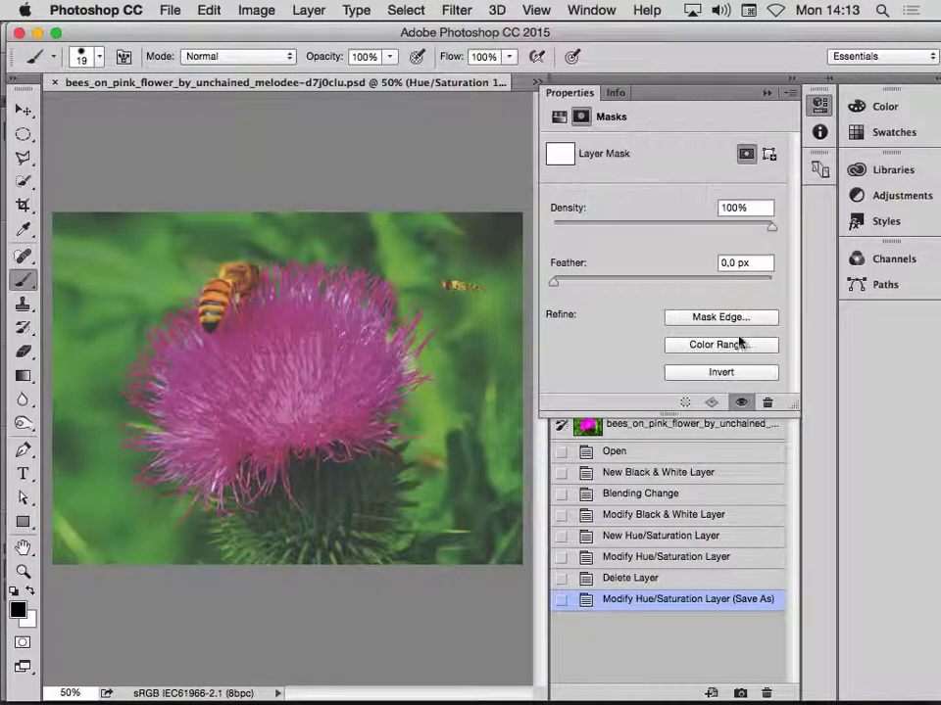
left_click(745, 343)
left_click(231, 380)
left_click_drag(234, 377, 187, 344)
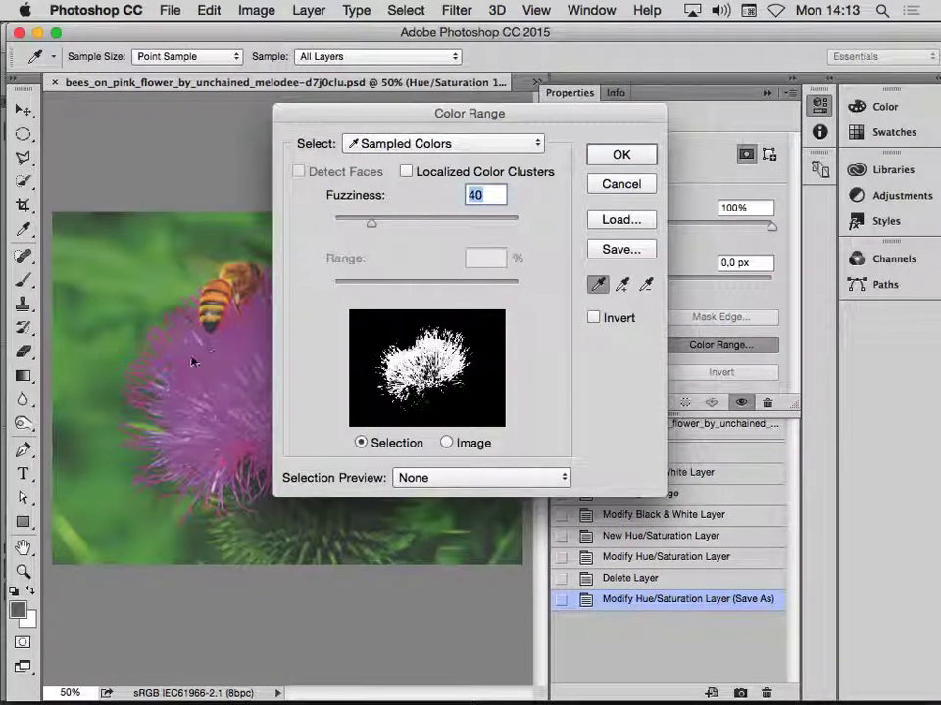
left_click_drag(392, 120, 518, 121)
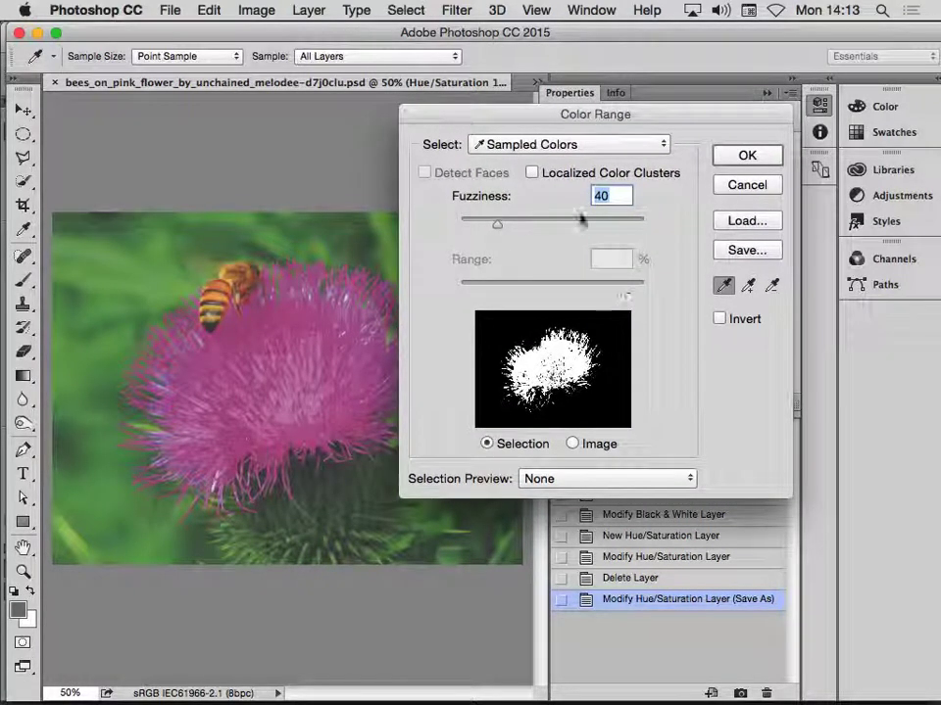
left_click_drag(498, 221, 549, 226)
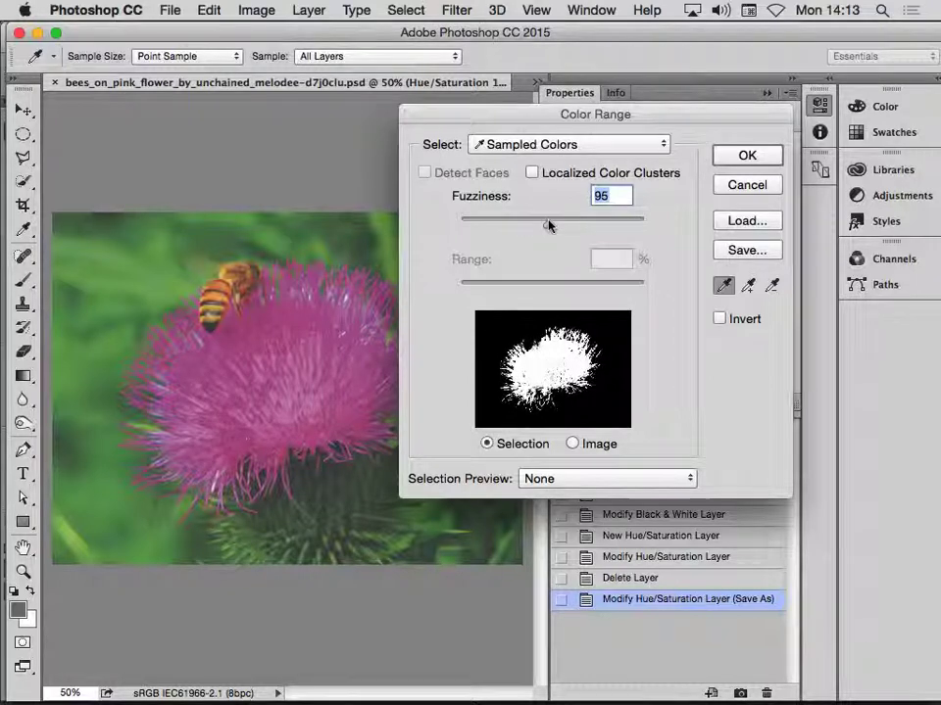
left_click(747, 156)
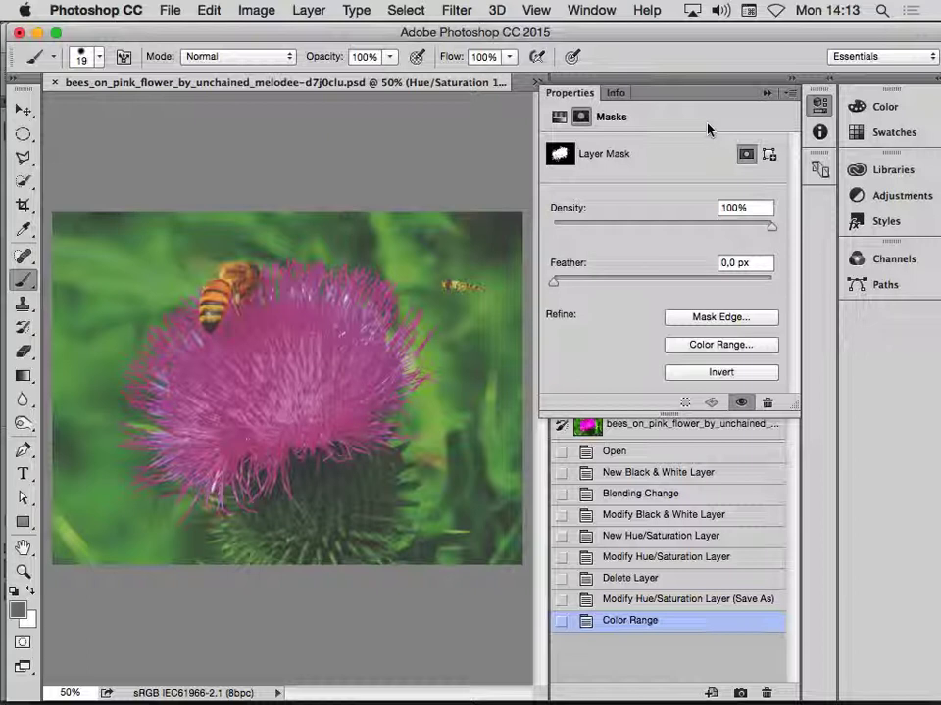
left_click(819, 103)
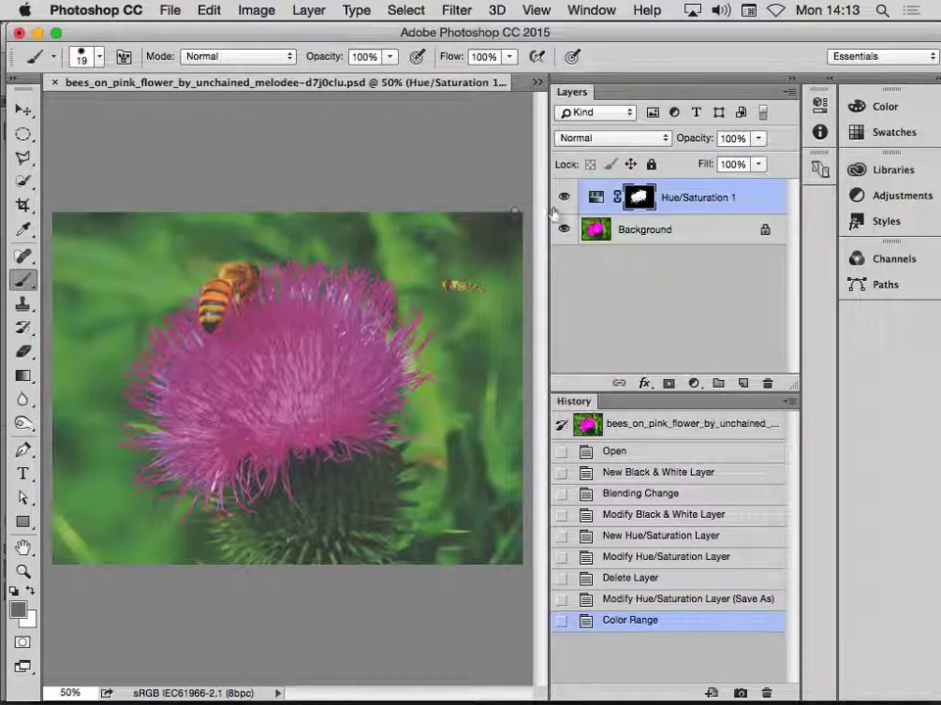
left_click(562, 199)
left_click(563, 199)
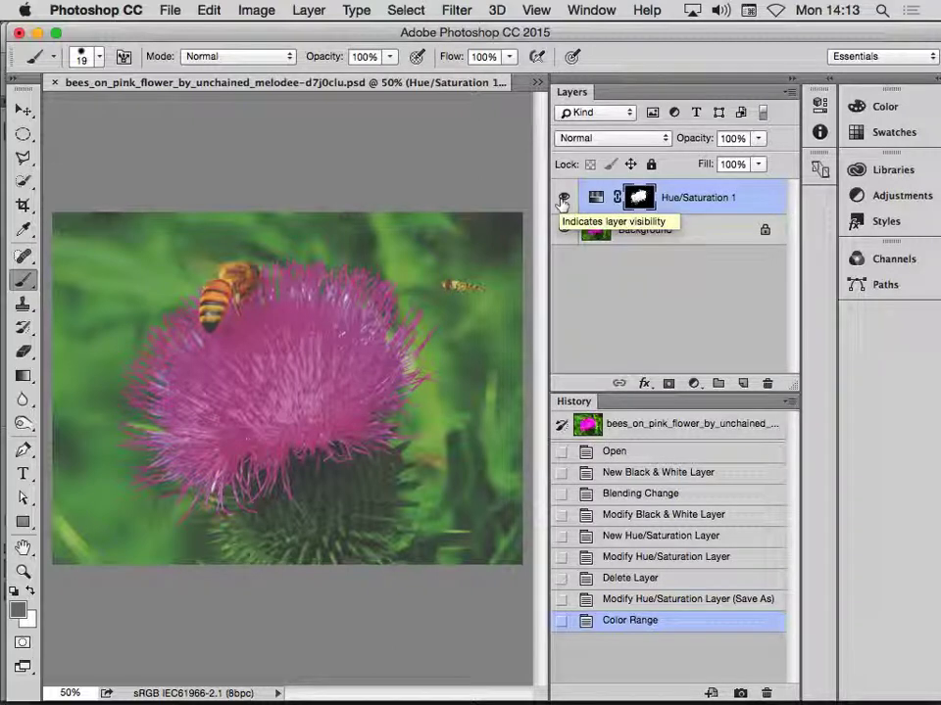
- Close the bee and flower image, saving its changes, and switch to the test.indd document in InDesign
key("super+w")
key("Return")
key("super+h")
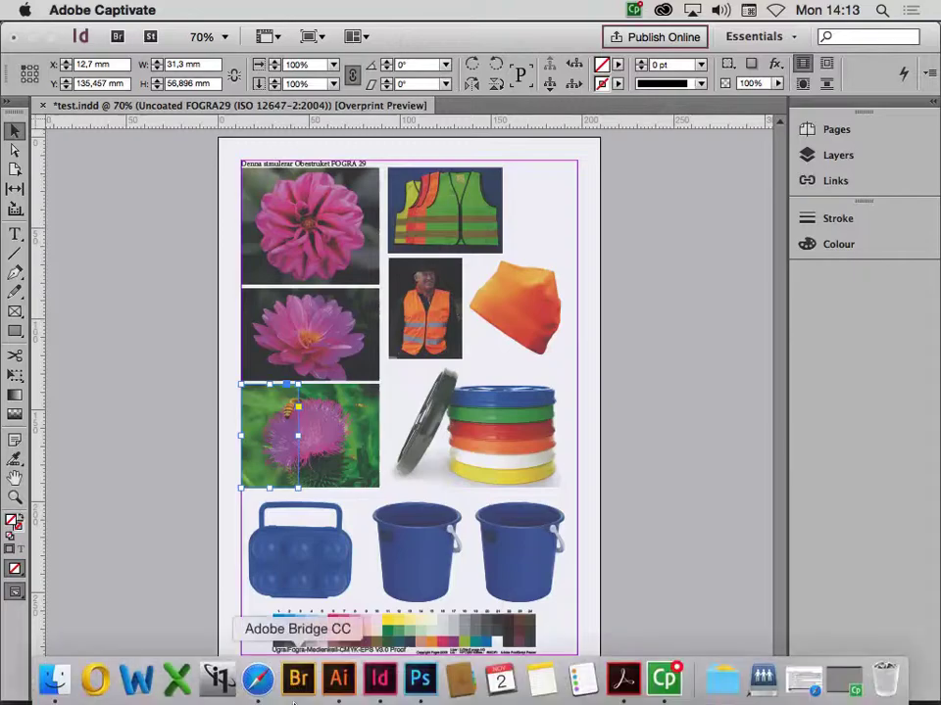
key("super+Tab")
key("super+Tab")
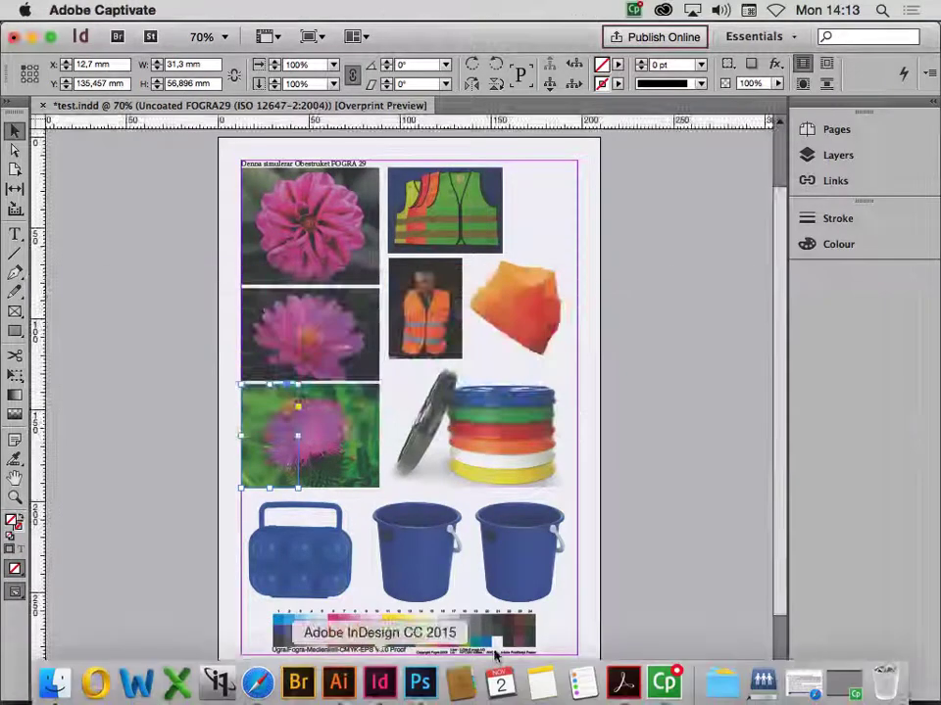
left_click(426, 691)
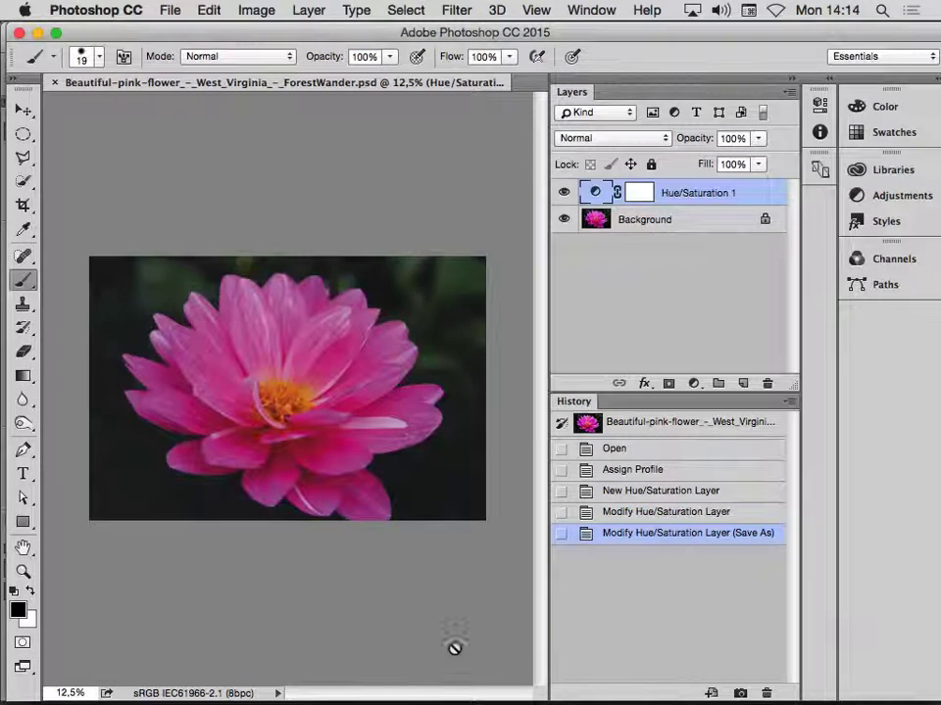
key("super+Tab")
key("super+Tab")
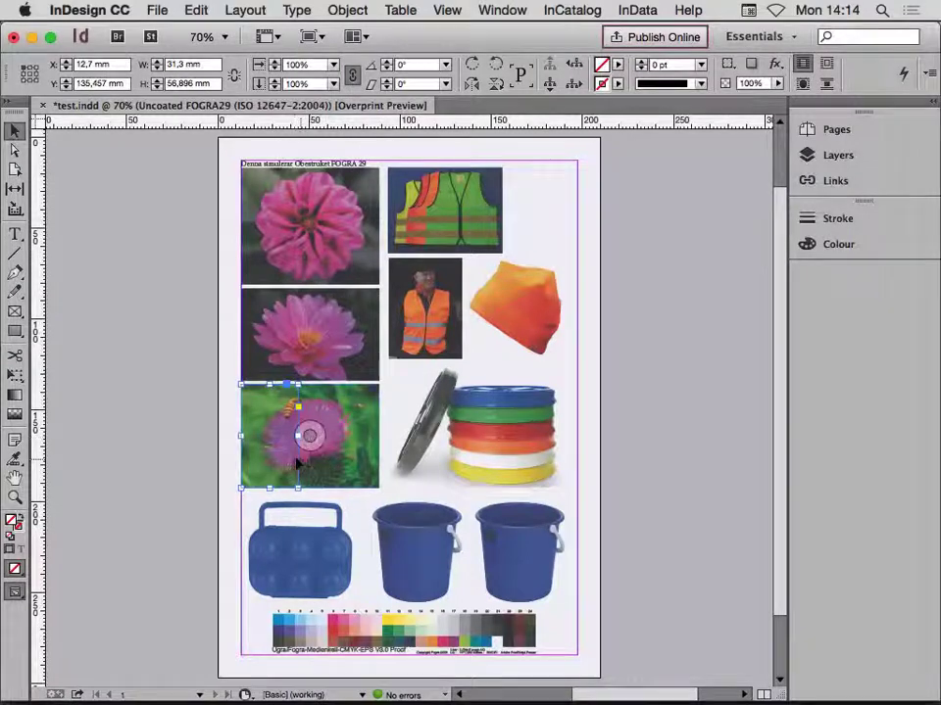
- Fit the bee and flower image's frame to its content and replace it with the edited bees_on_pink_flo… .psd from the Desktop (Skrivbord)
left_click_drag(310, 455, 289, 456)
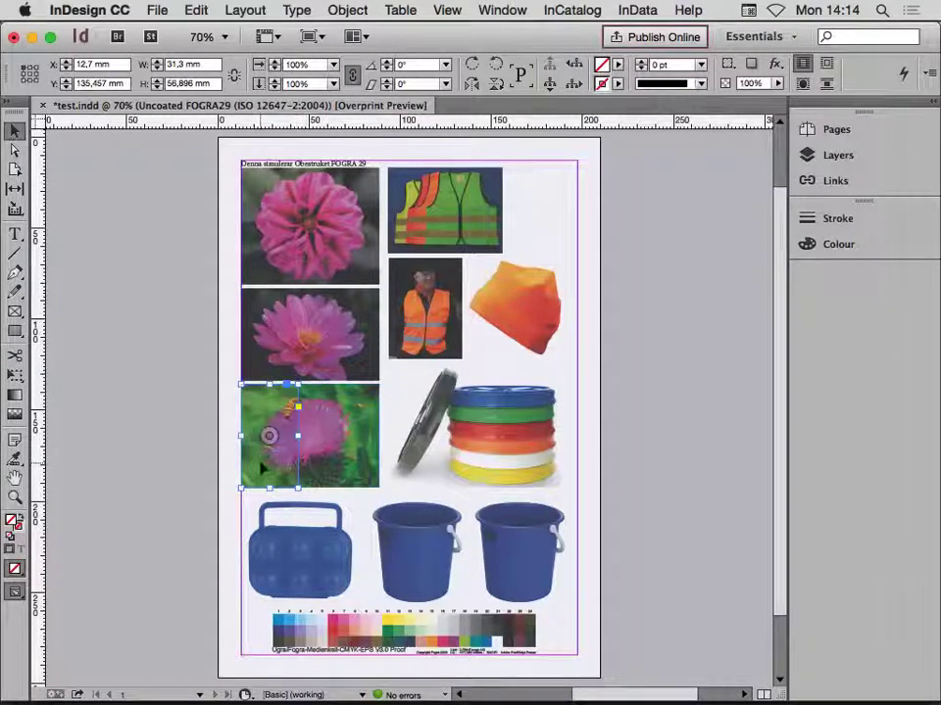
key("super+alt+c")
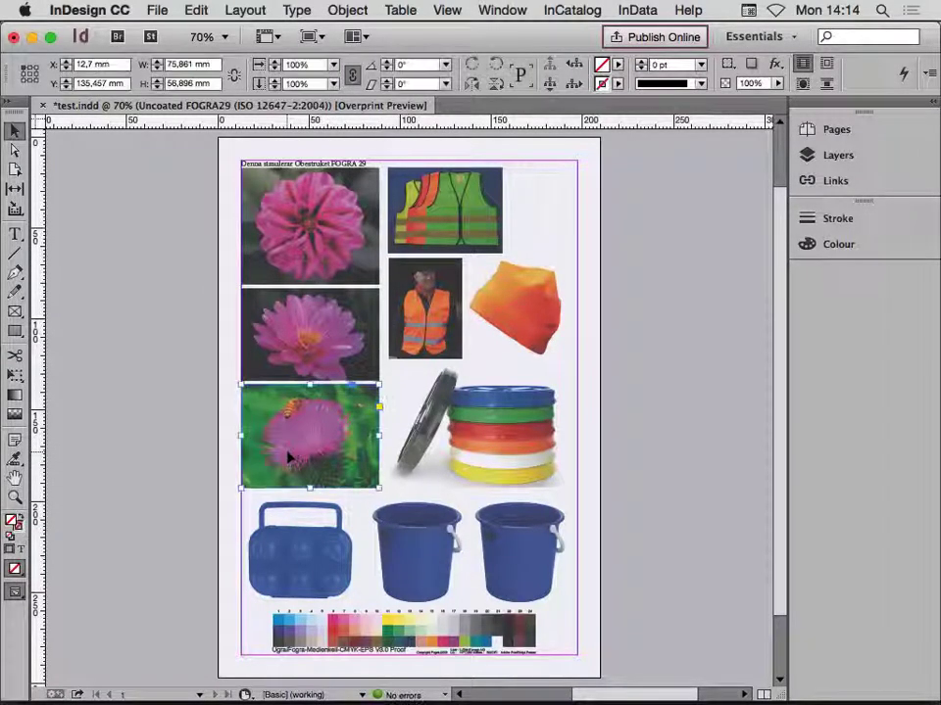
key("super+d")
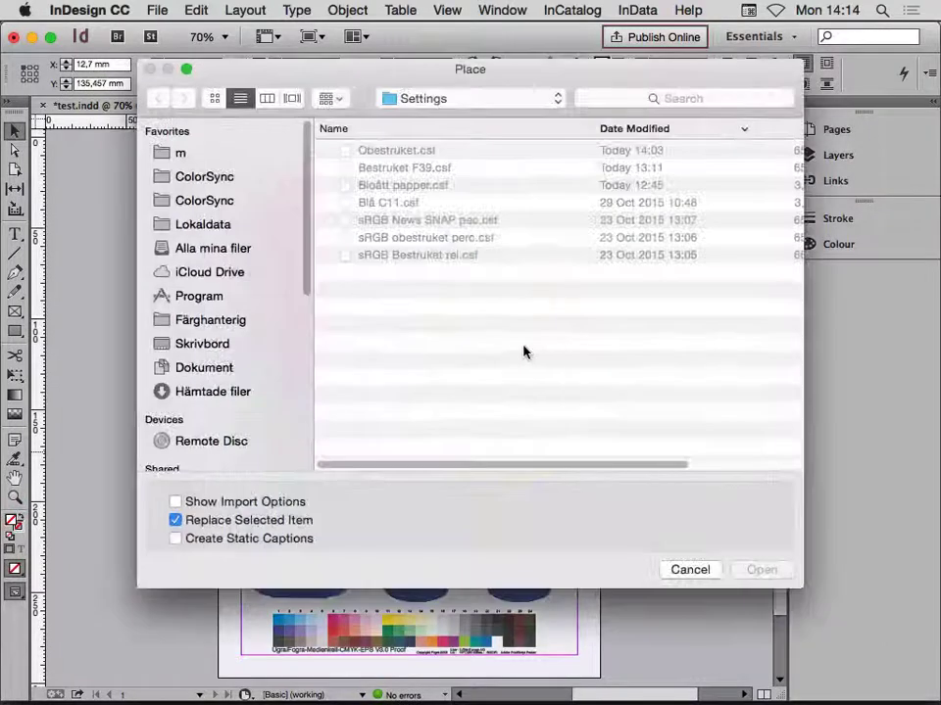
left_click(182, 343)
left_click(413, 151)
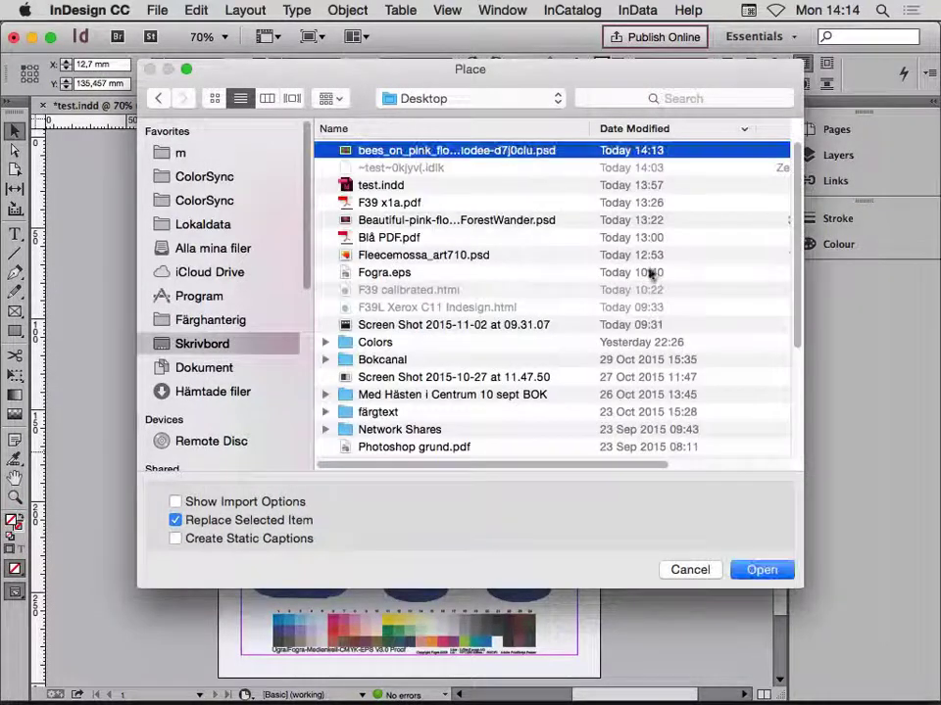
left_click(761, 571)
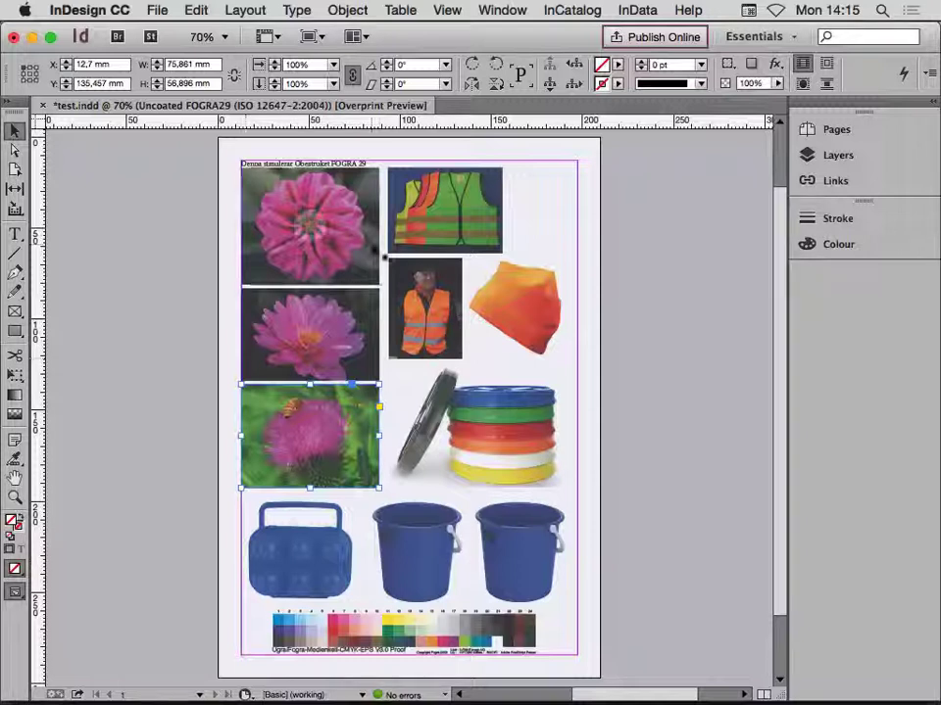
- Set up printing of the proof in the Print colour management settings, choosing Standardpapper C11 D50.icc as the printer profile
key("super+p")
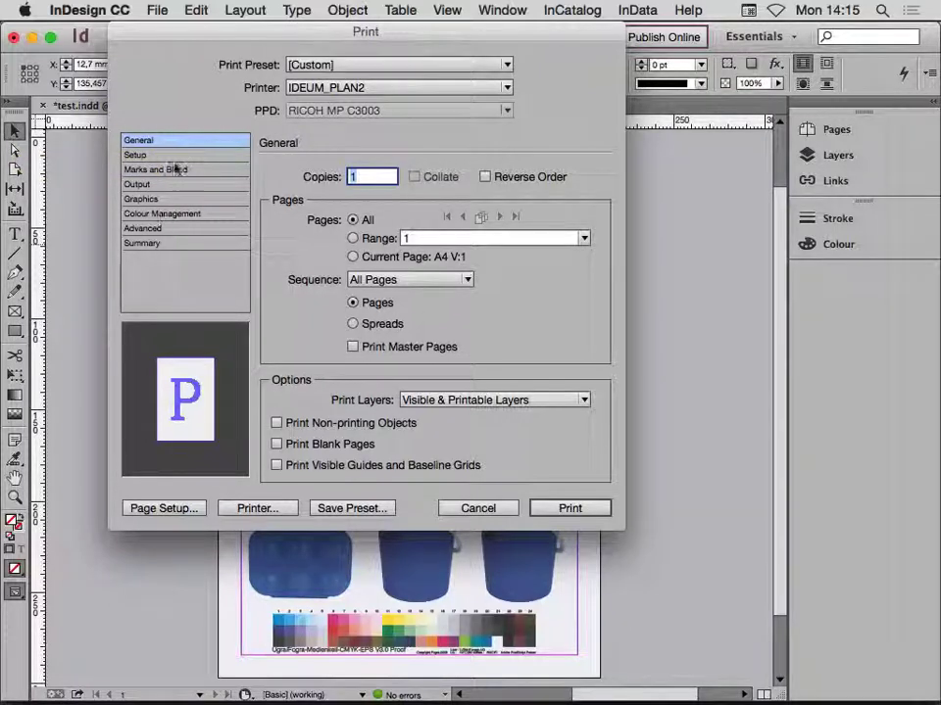
left_click(178, 214)
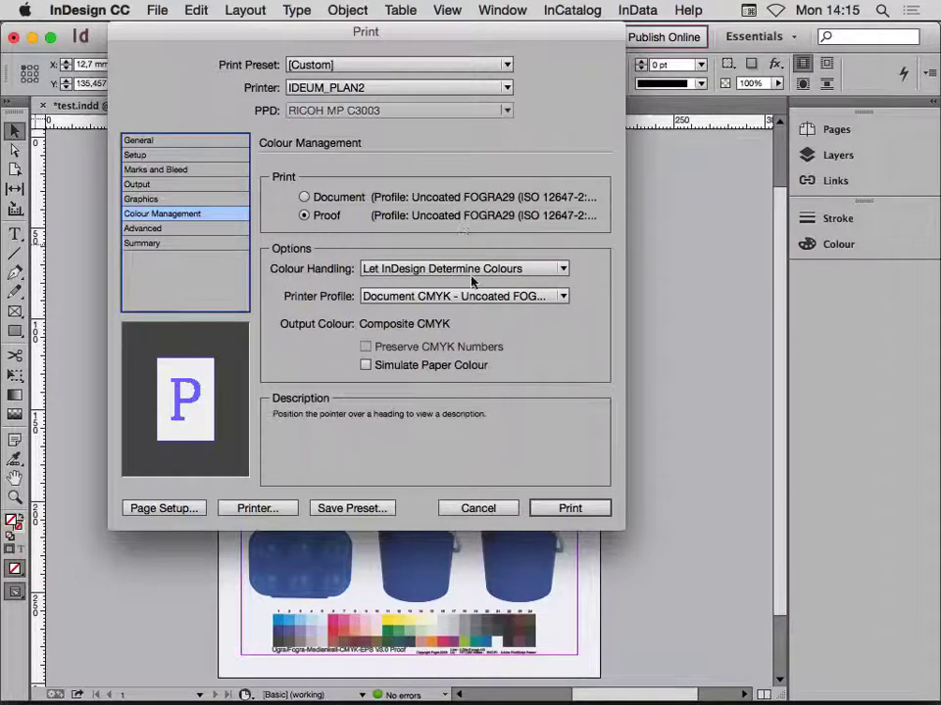
left_click(427, 297)
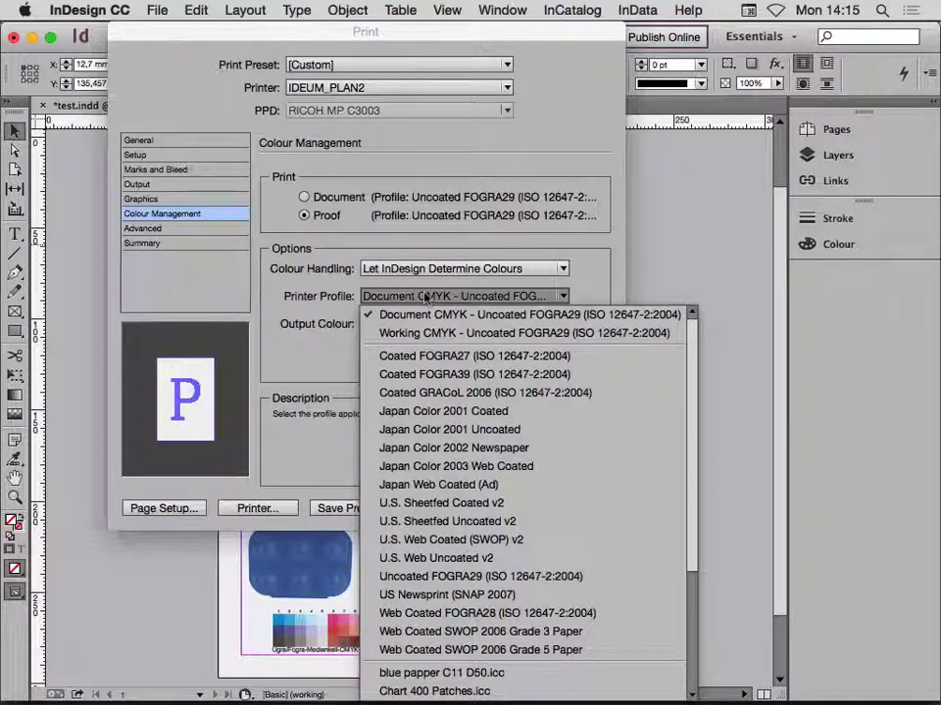
scroll(693, 525, "down", 5)
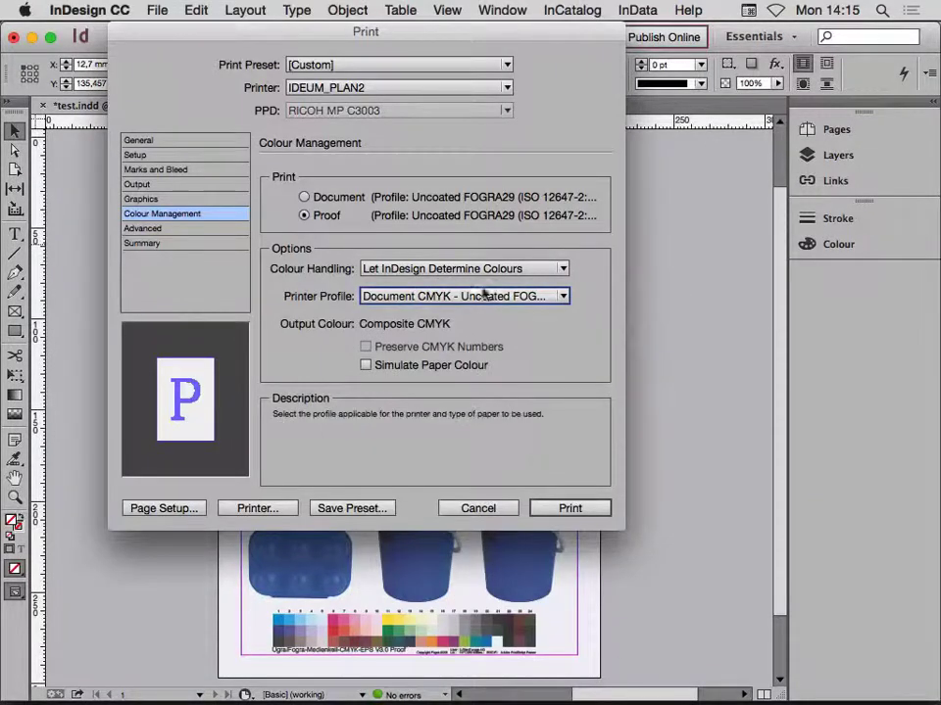
left_click(487, 295)
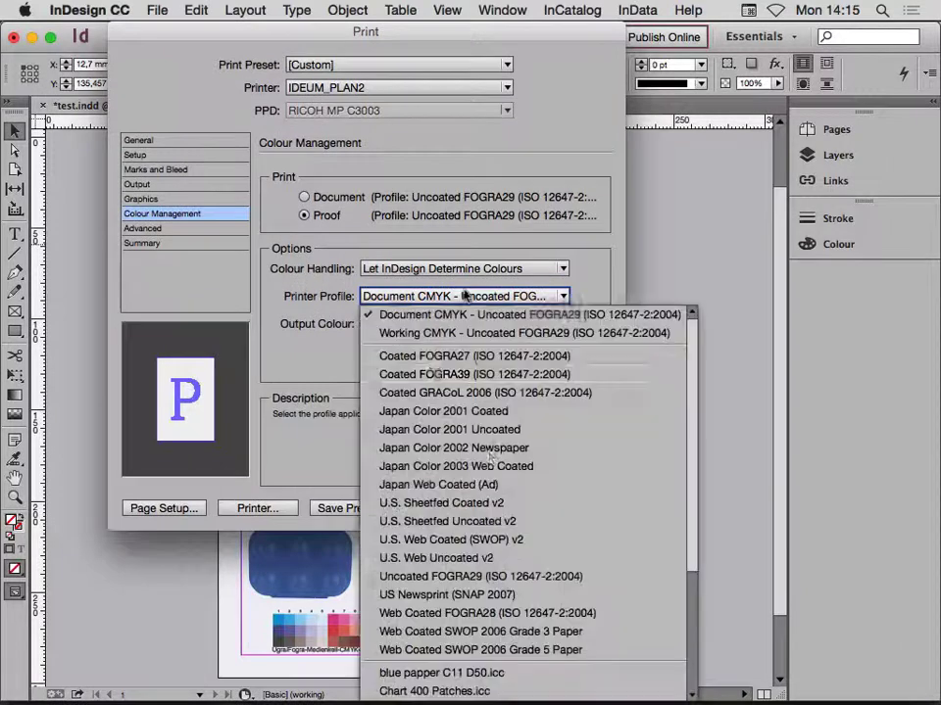
left_click_drag(687, 525, 690, 585)
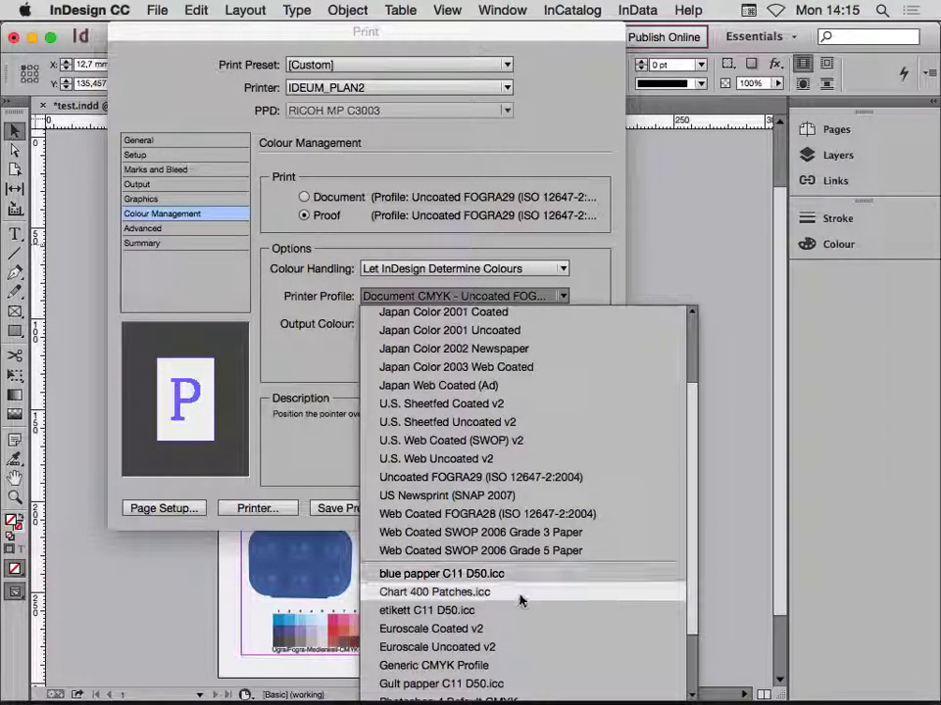
scroll(689, 549, "down", 3)
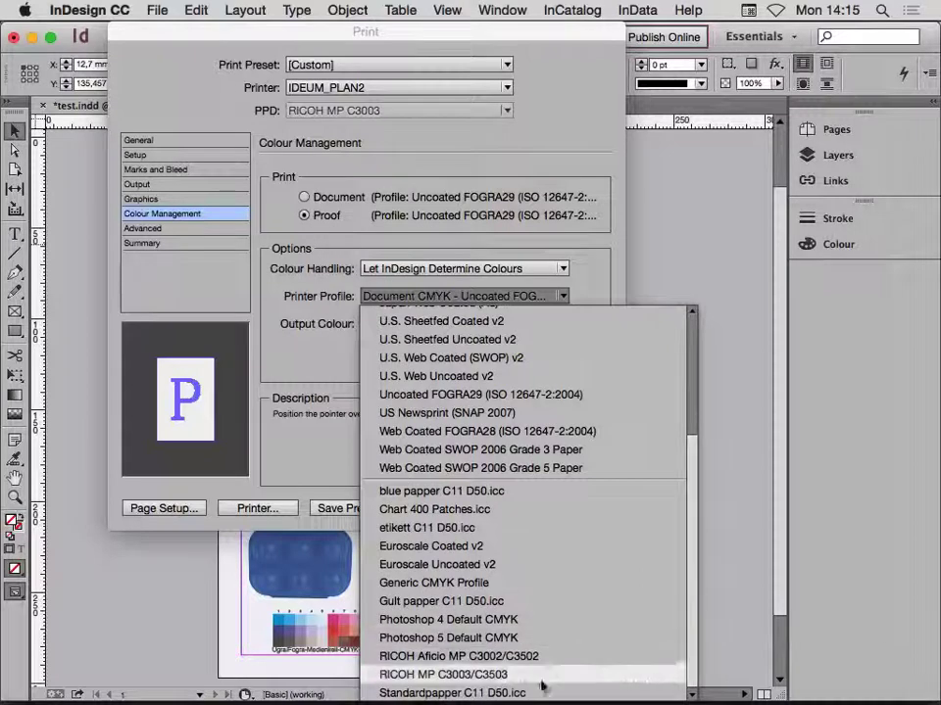
left_click(537, 692)
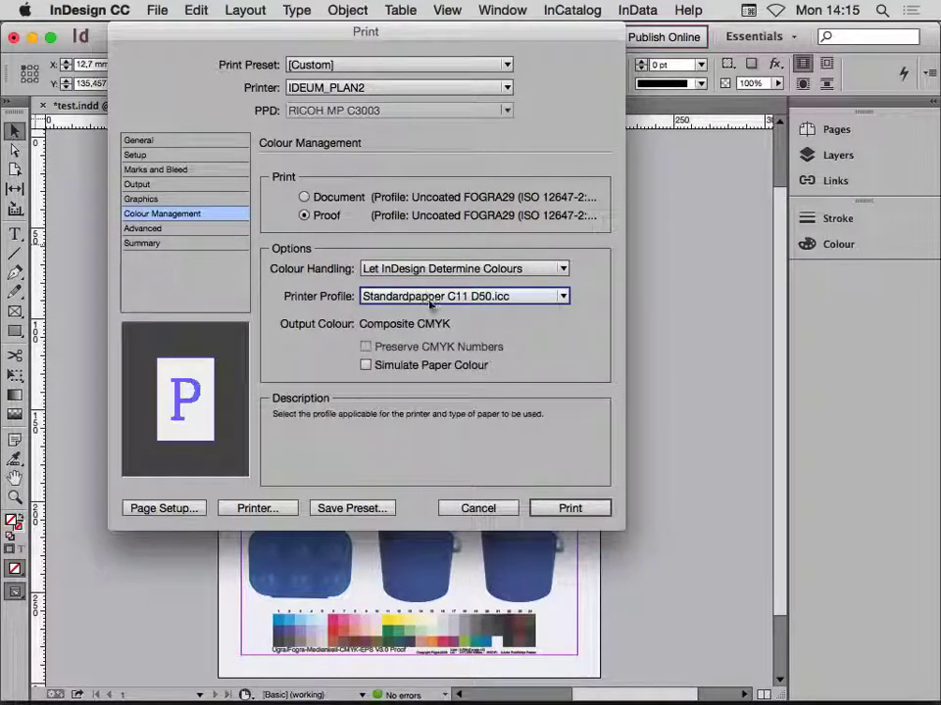
- Enable Simulate Paper Colour for the proof and print the document despite the binary EPS warning
left_click(372, 365)
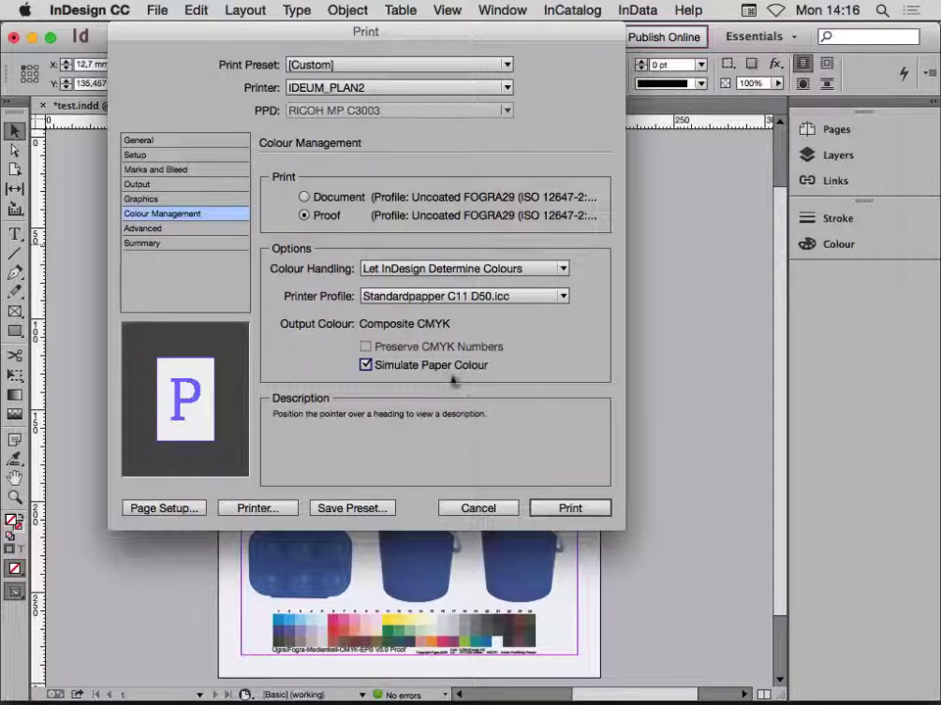
left_click(376, 365)
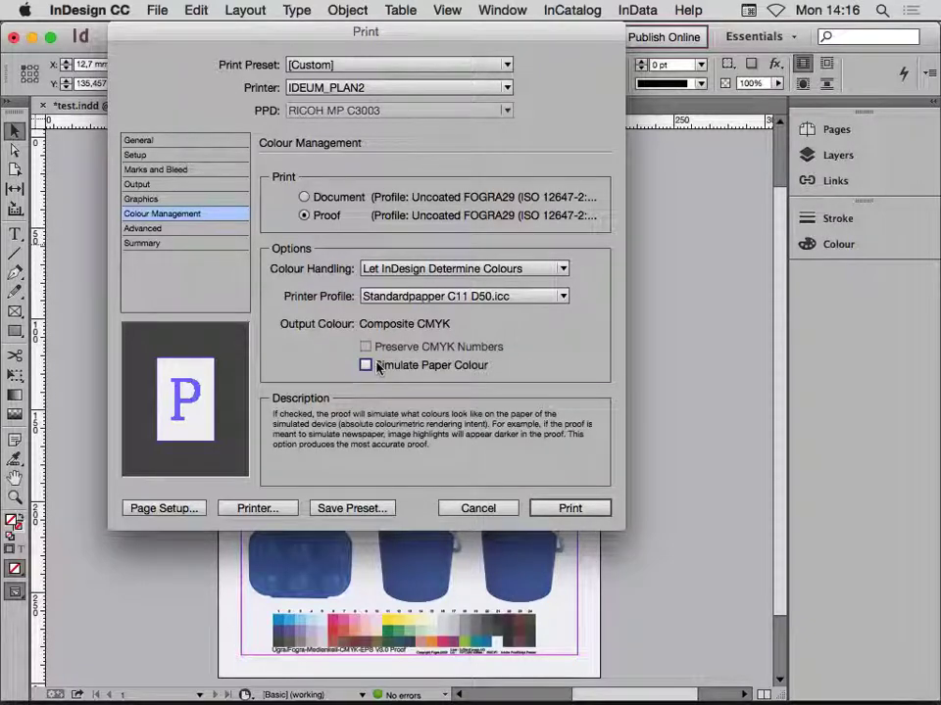
left_click(364, 366)
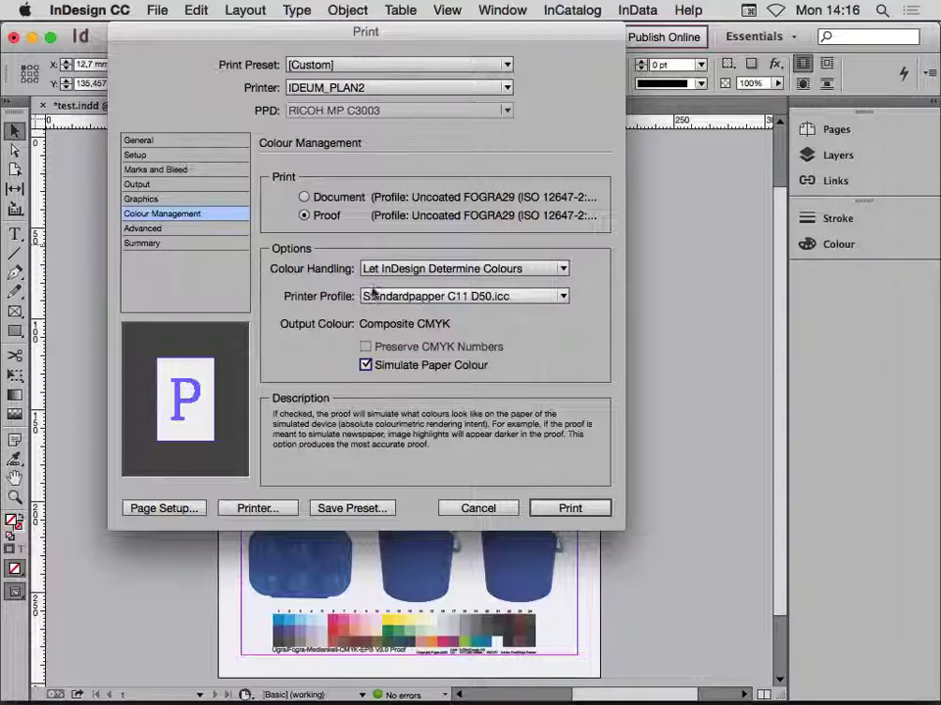
left_click(571, 509)
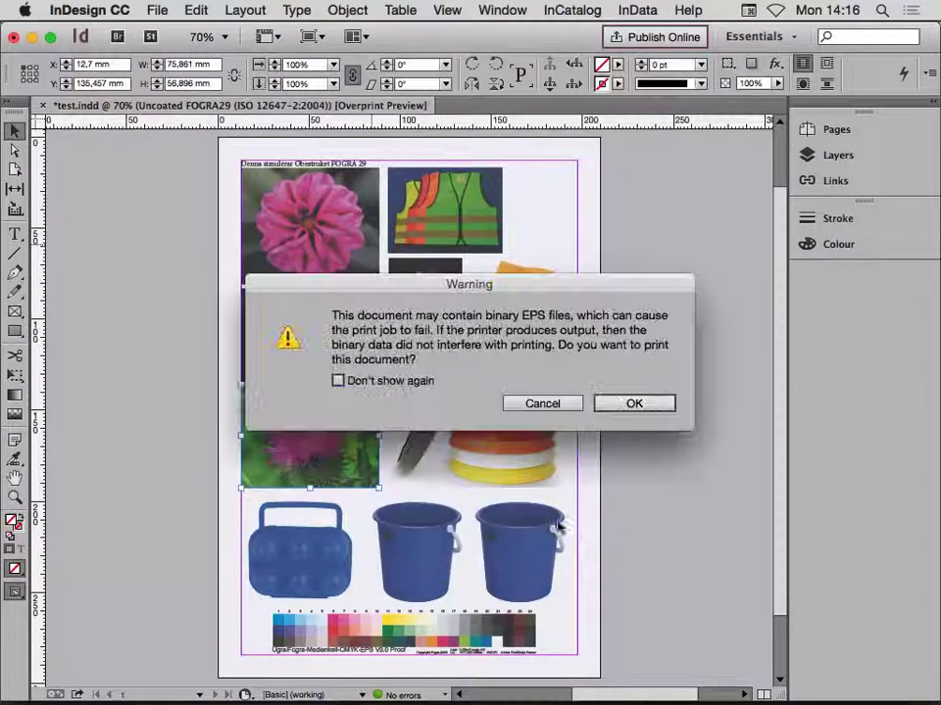
left_click(651, 404)
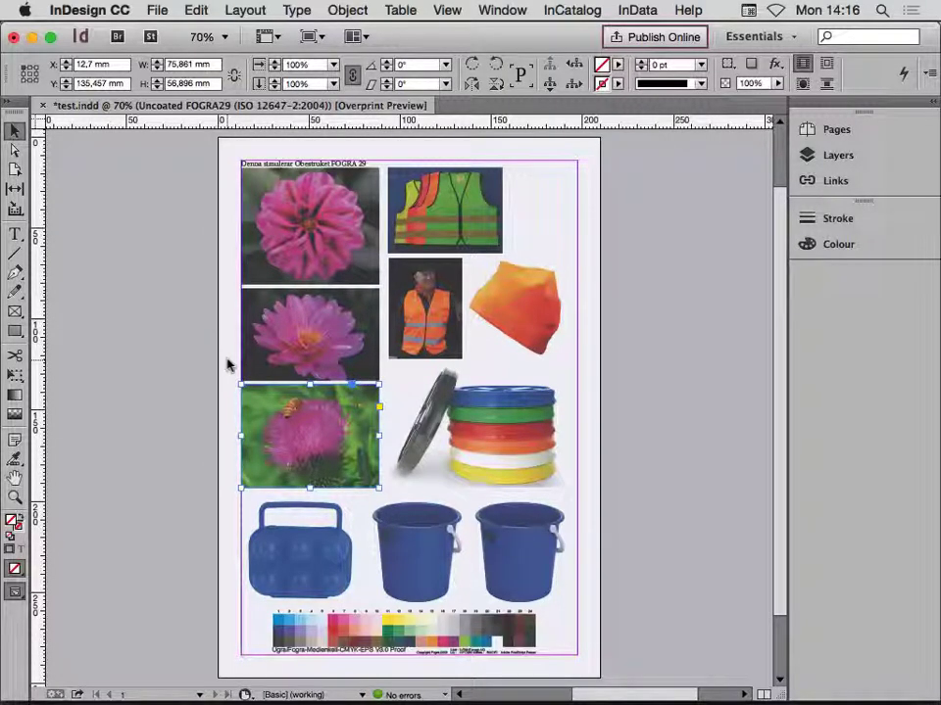
- Export the layout to the Desktop as F29 x1a.pdf using the PDF/X-1a:2001 preset
key("super+e")
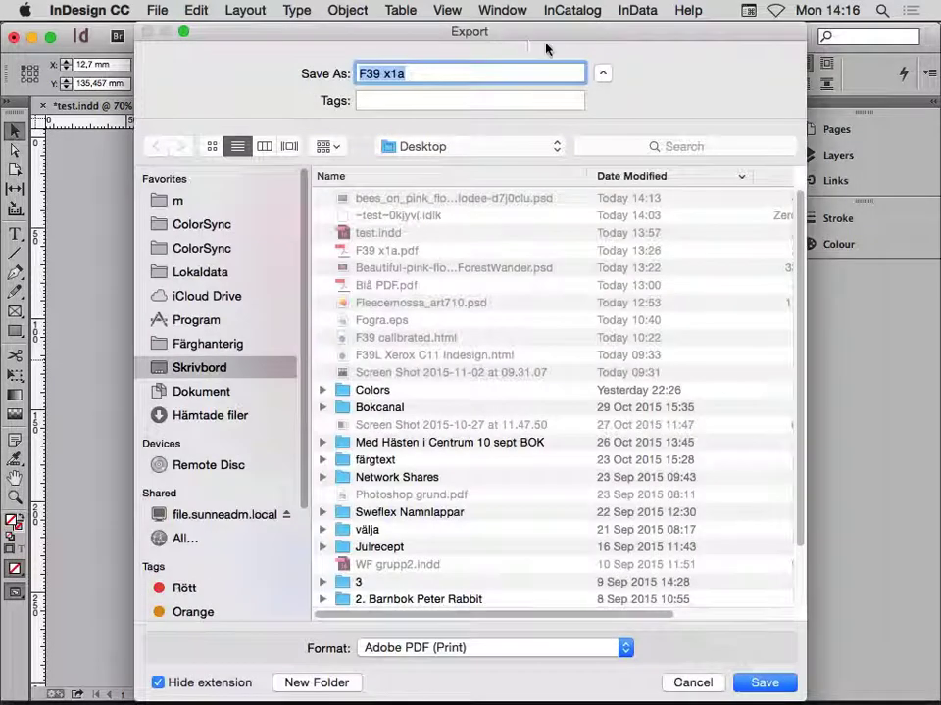
left_click(693, 683)
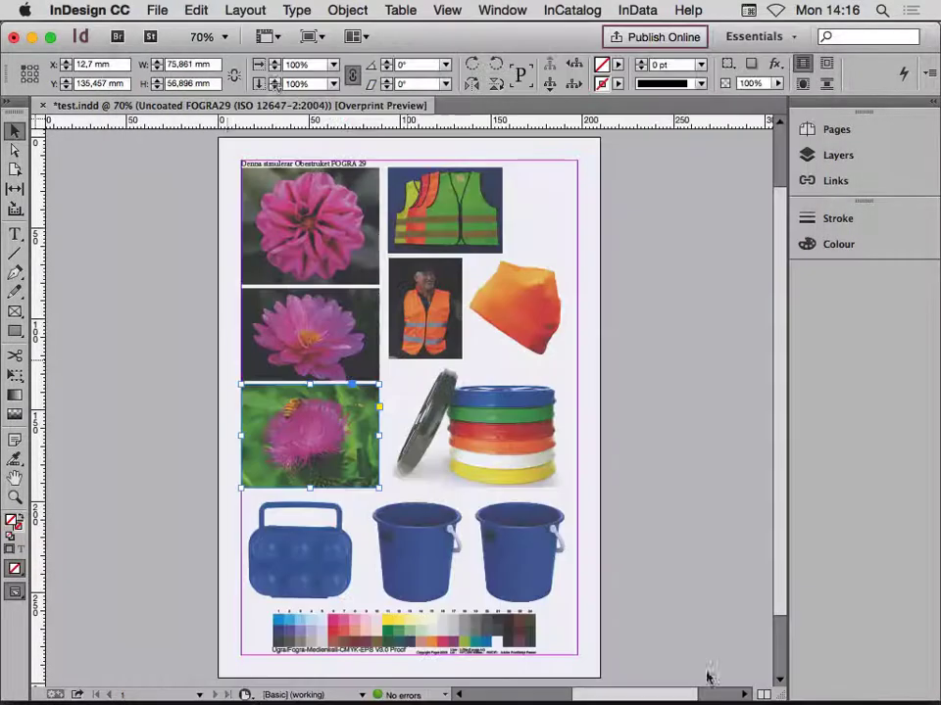
left_click(156, 11)
mouse_move(246, 443)
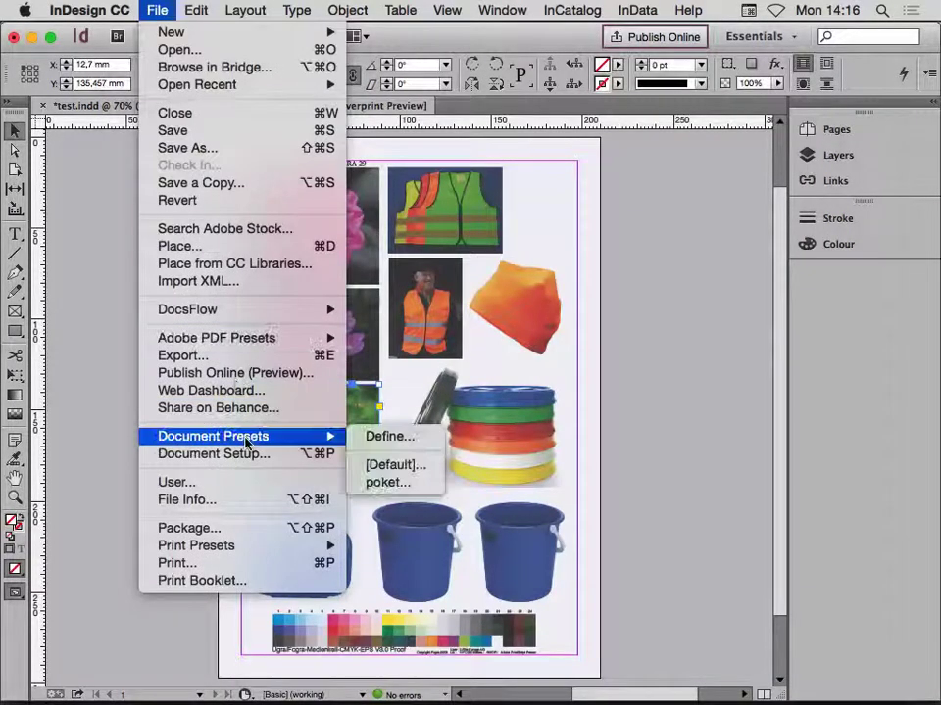
mouse_move(264, 338)
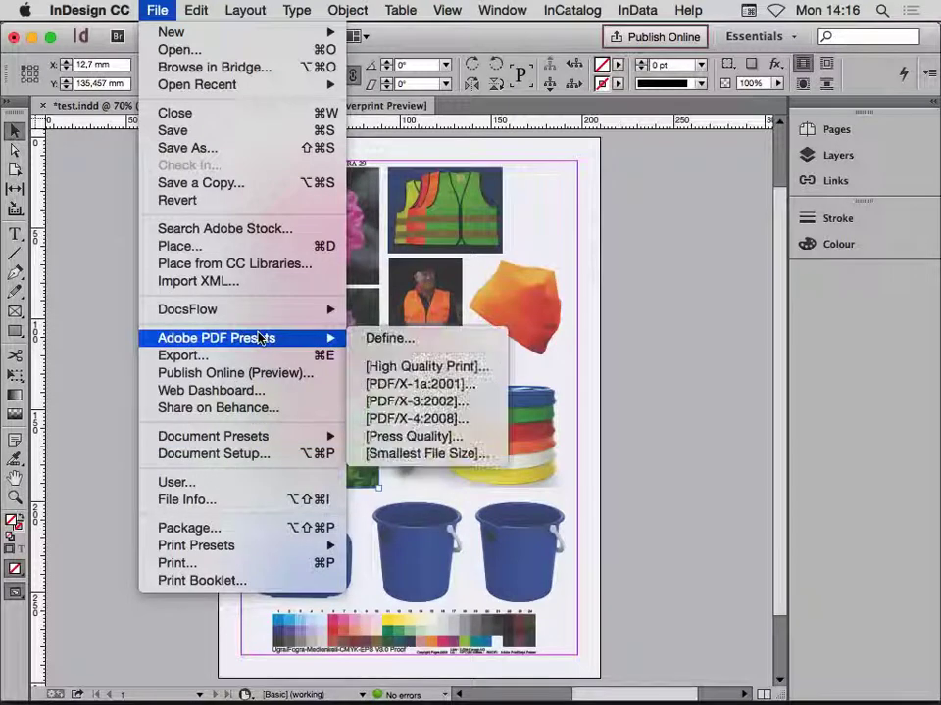
left_click(418, 419)
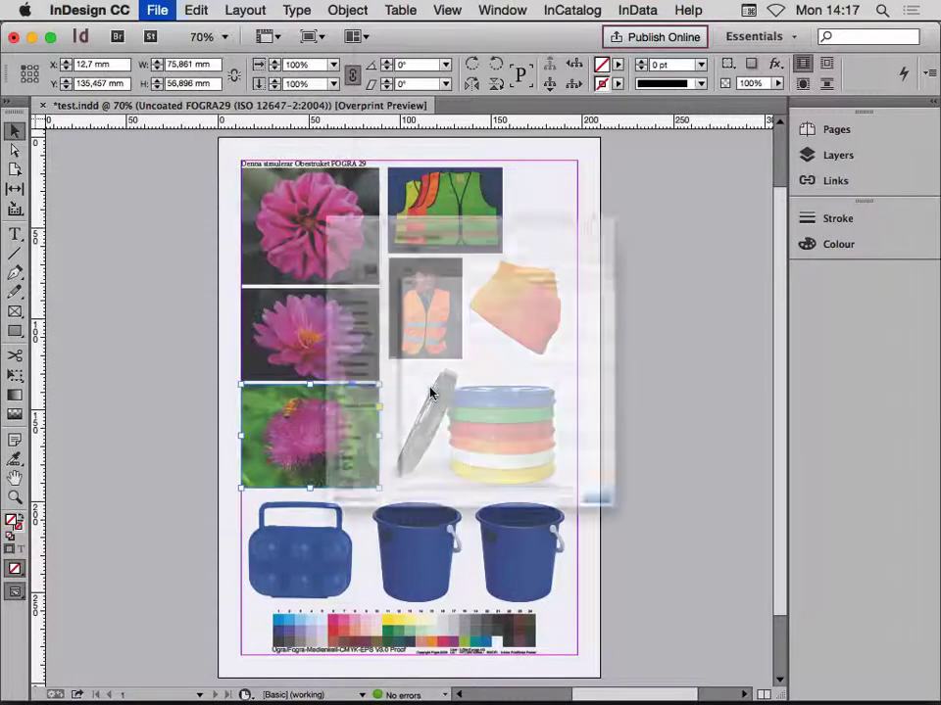
left_click(371, 73)
key("BackSpace")
type("29 x1a")
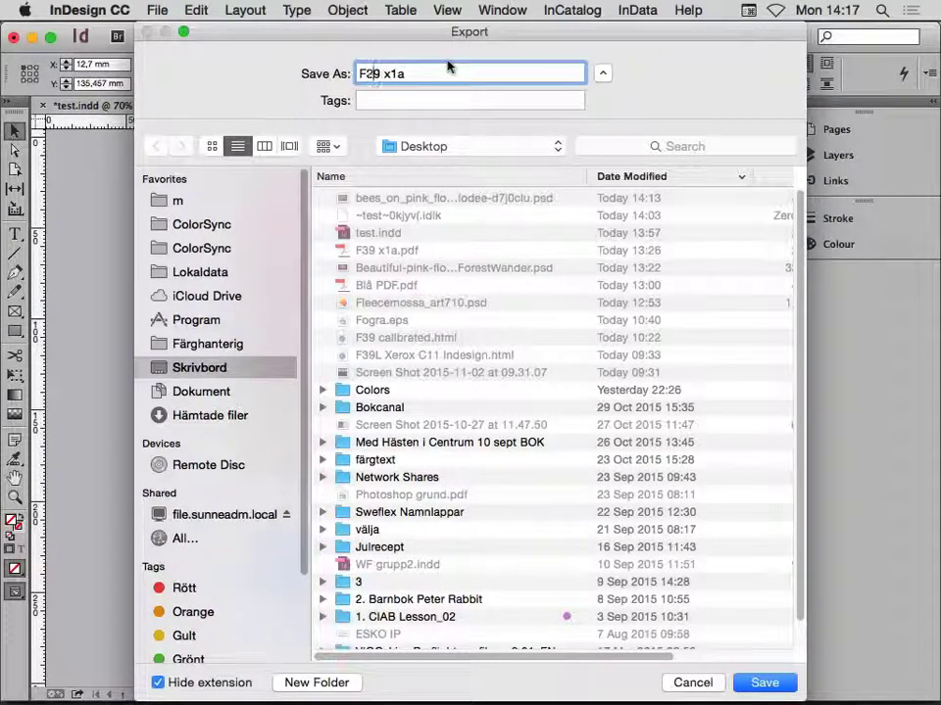
left_click(768, 683)
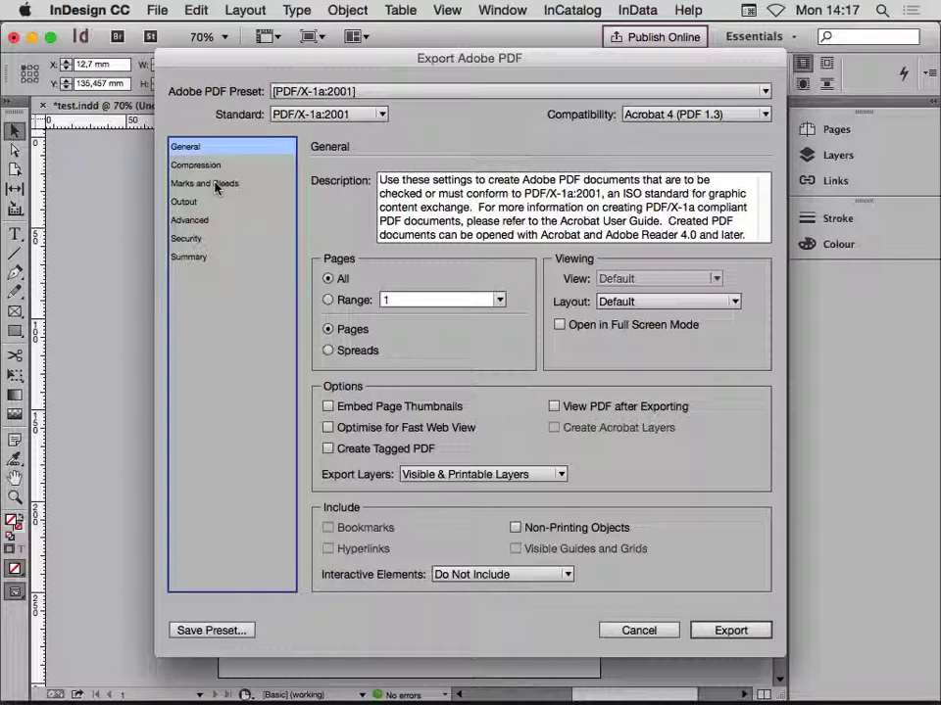
left_click(729, 630)
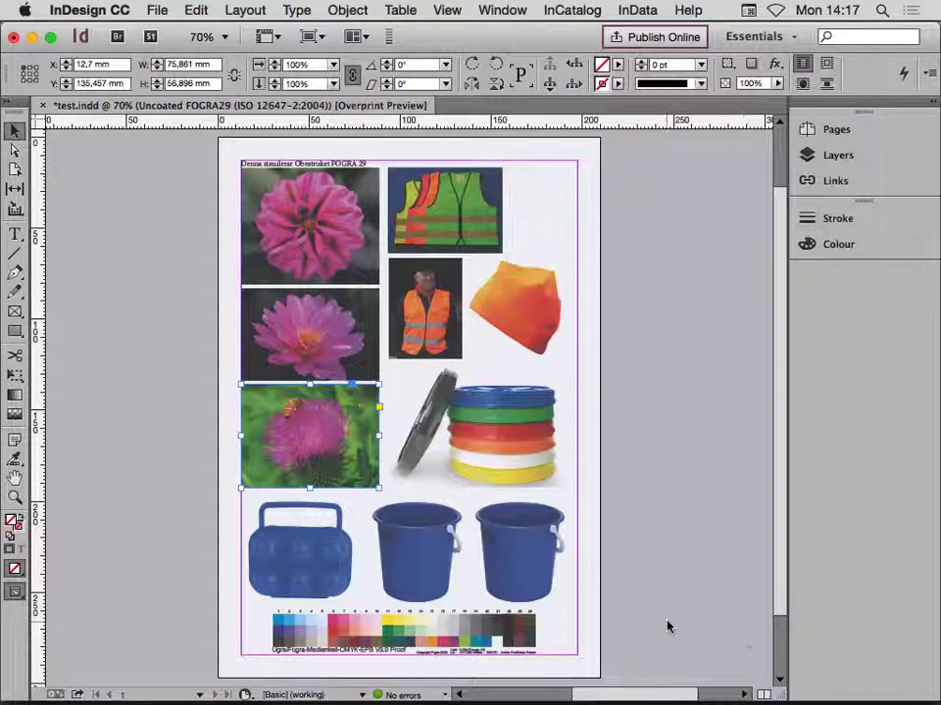
- Switch to Acrobat Pro and open F29 x1a.pdf from the Desktop
left_click(596, 697)
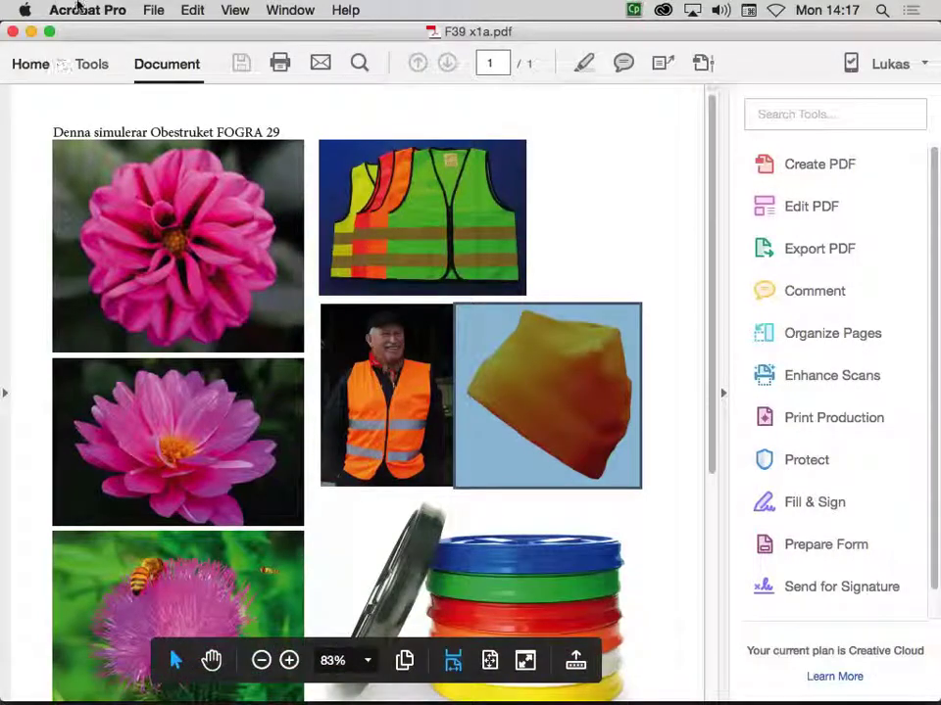
left_click(150, 9)
left_click(165, 32)
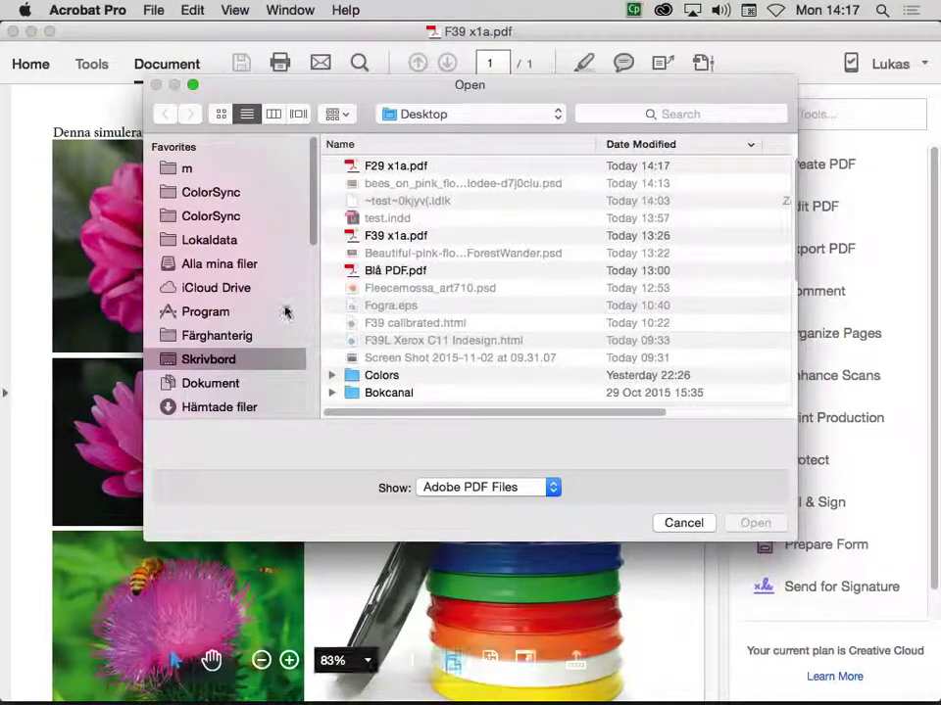
left_click(384, 166)
left_click(754, 523)
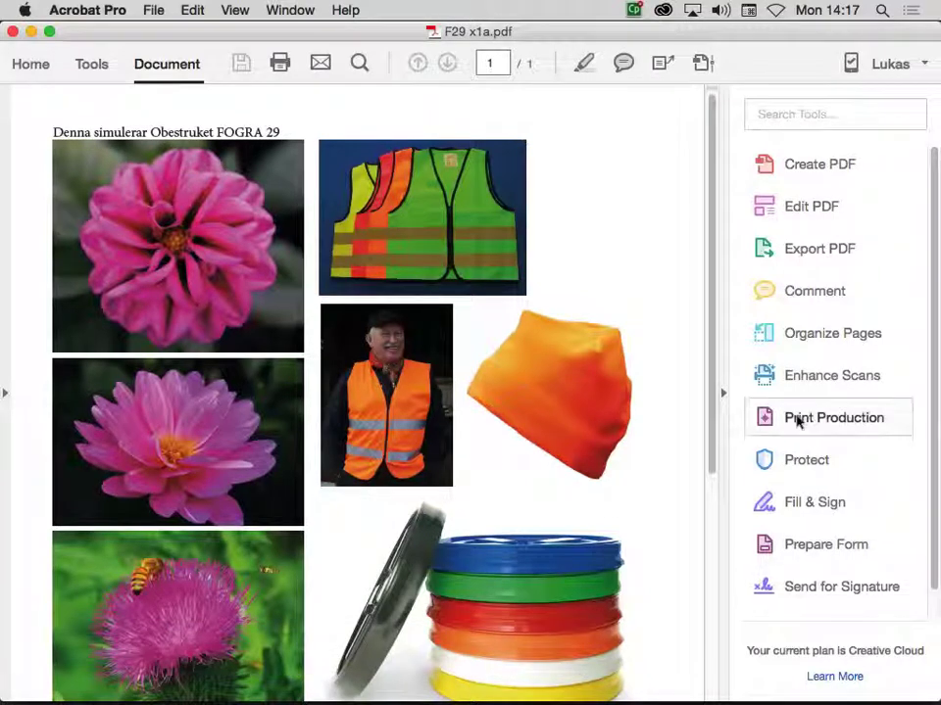
- Turn on Simulate Paper Color in Output Preview, keeping the Uncoated FOGRA29 output intent as the simulation profile
left_click(804, 409)
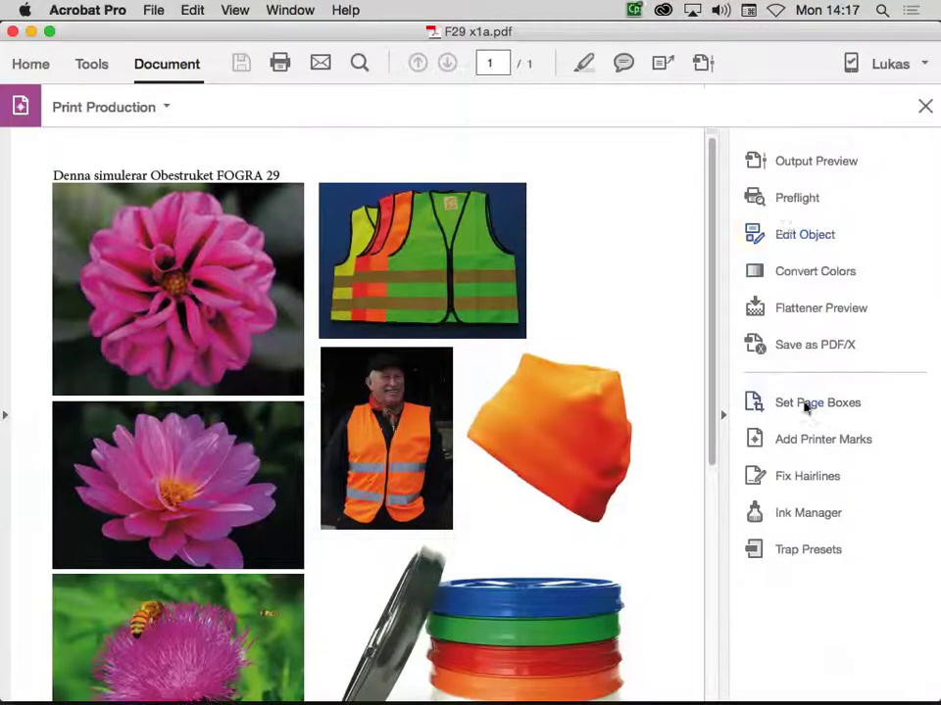
left_click(784, 165)
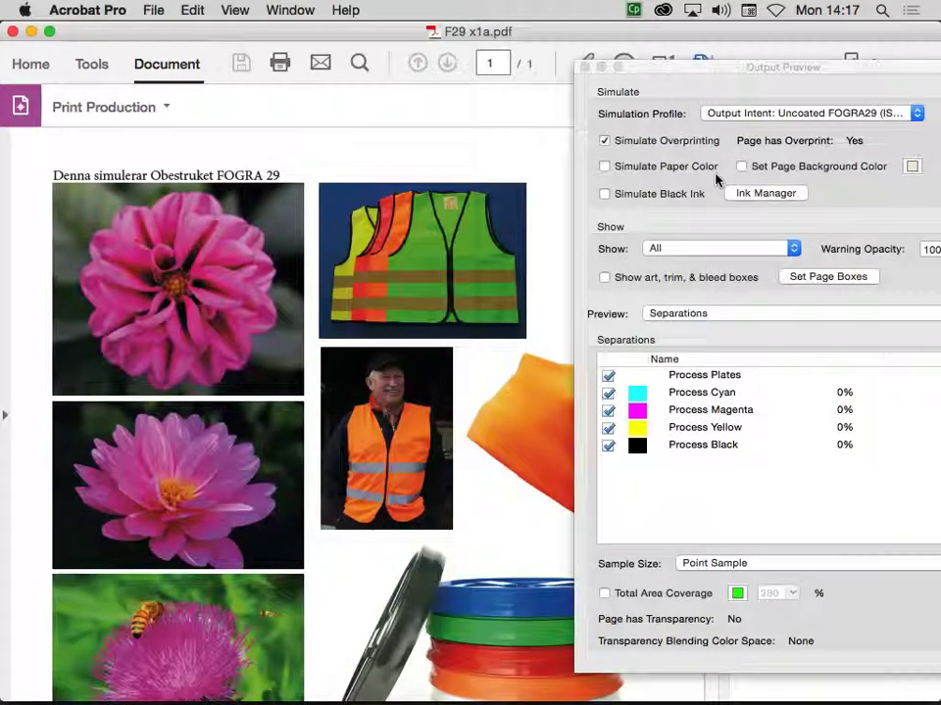
left_click(705, 113)
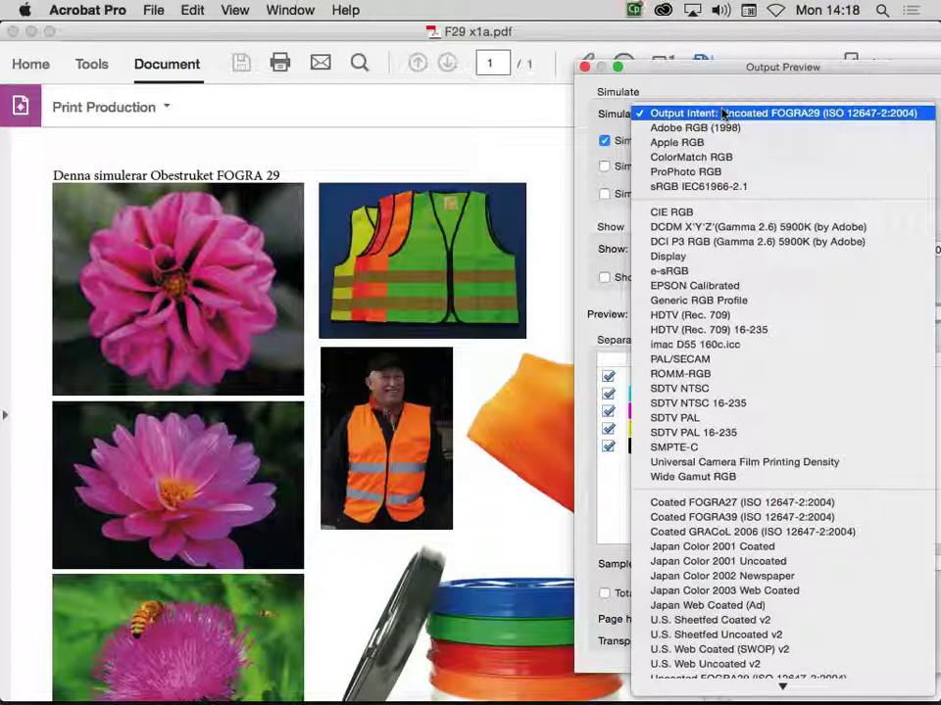
left_click(598, 181)
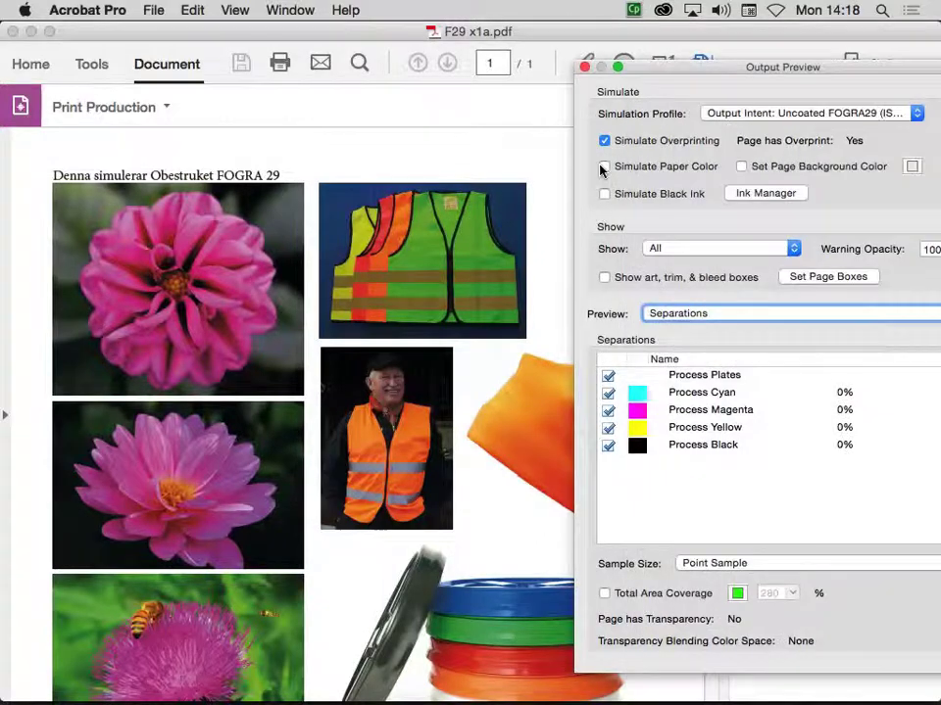
left_click(605, 166)
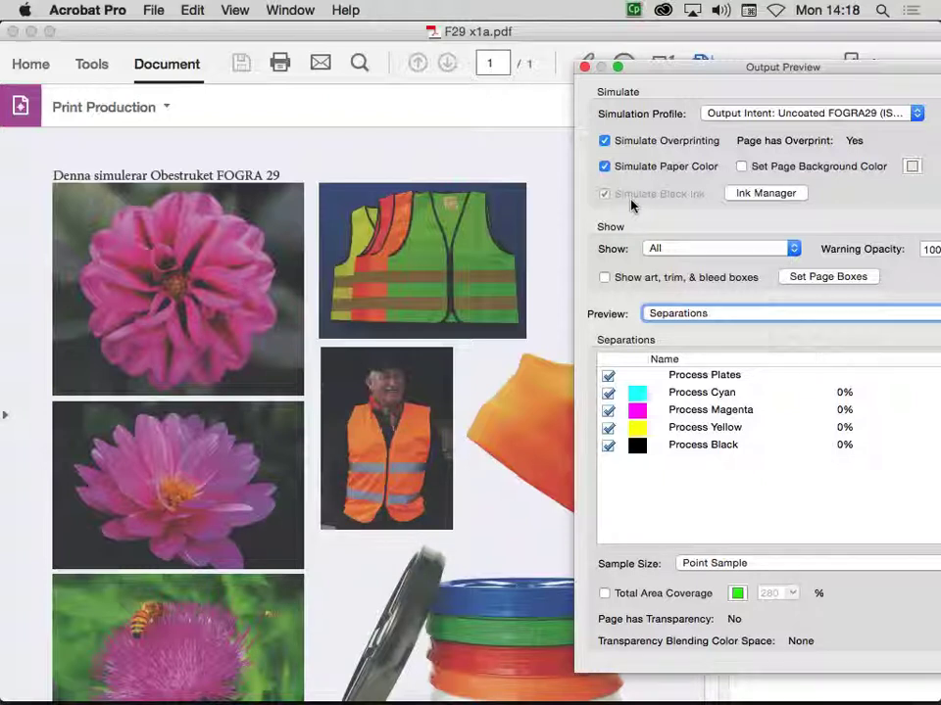
- Switch back to the InDesign layout and deselect the bee and flower image
key("super+Tab")
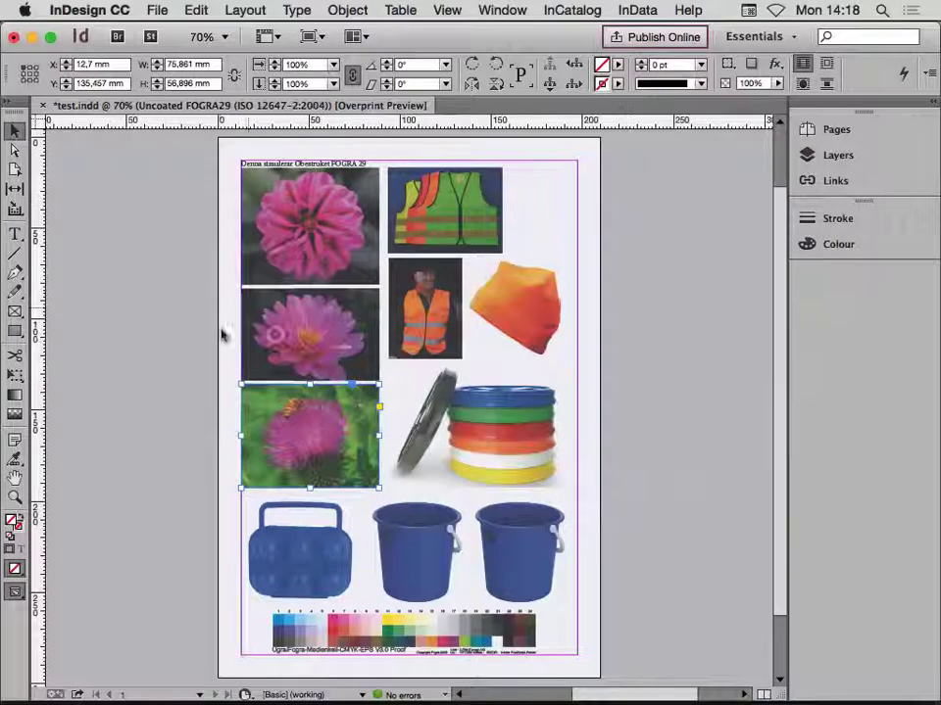
left_click(164, 332)
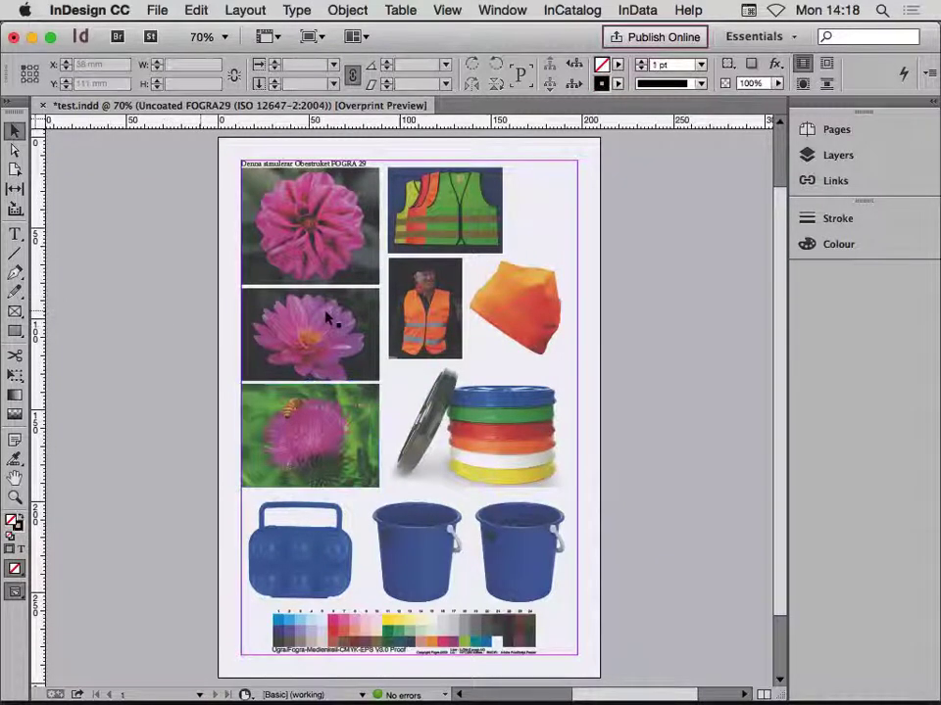